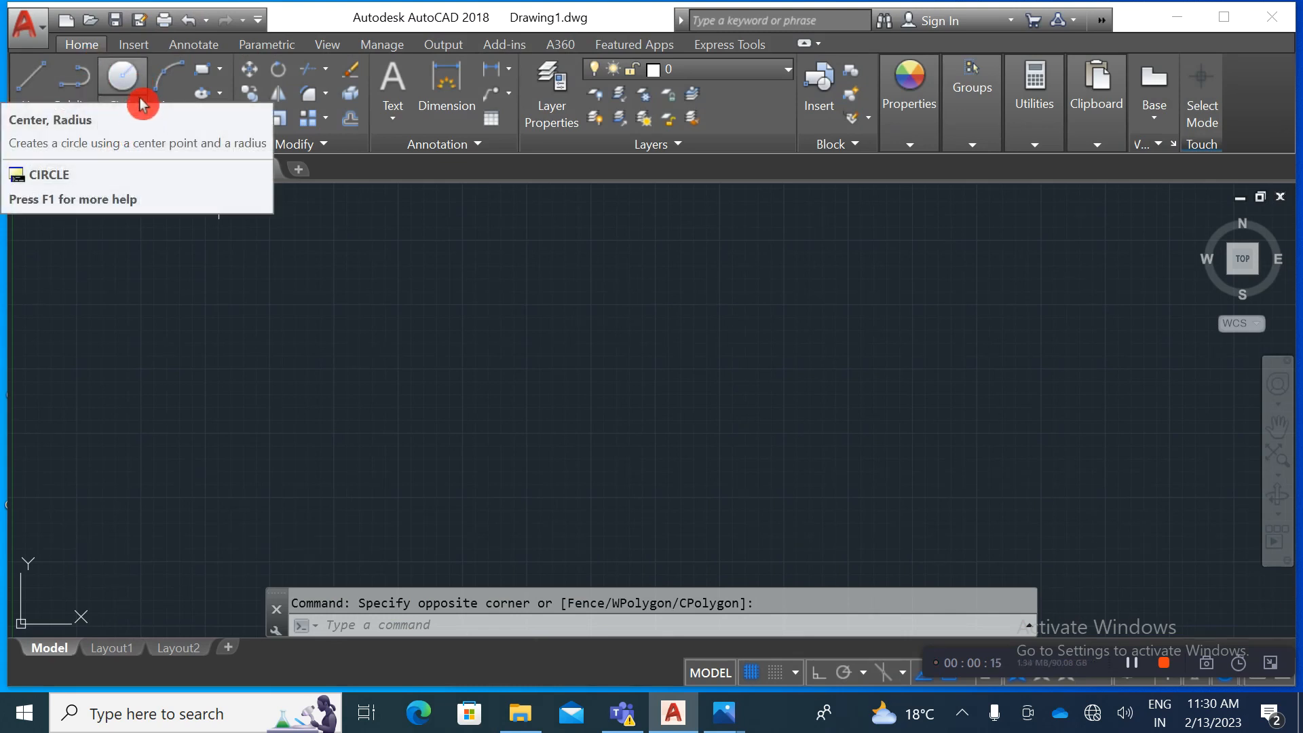
Step: Examine the dimensioned plate drawing with circular holes in RR.JPG in Photos and return to AutoCAD
{"action": "left_click", "coordinate": [140, 115]}
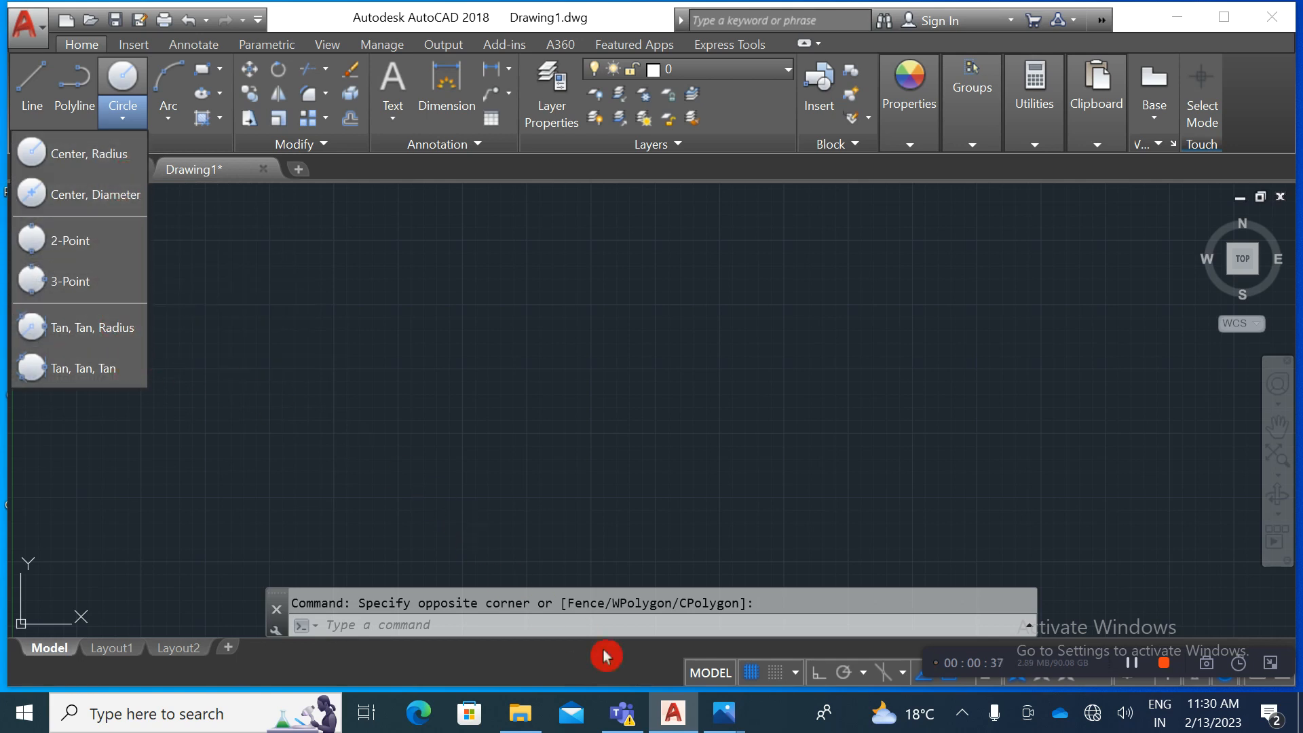
{"action": "mouse_move", "coordinate": [729, 720]}
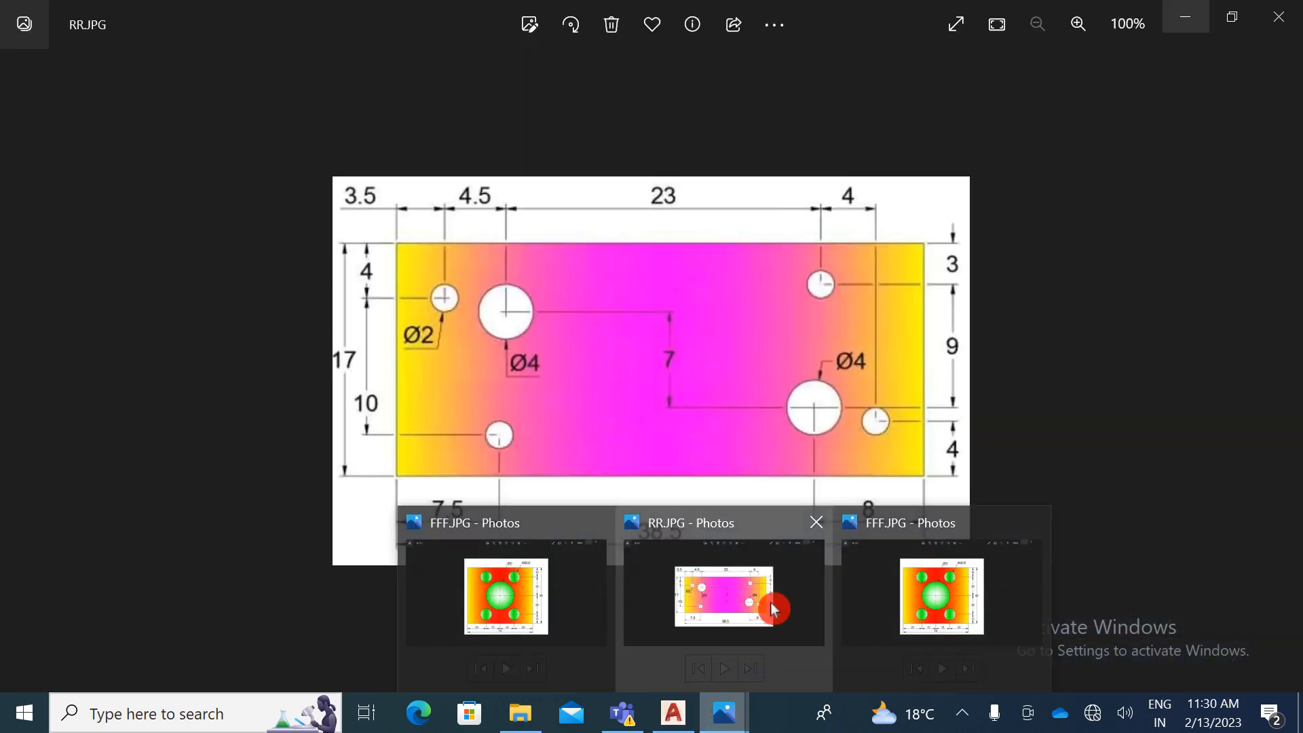
{"action": "left_click", "coordinate": [774, 606]}
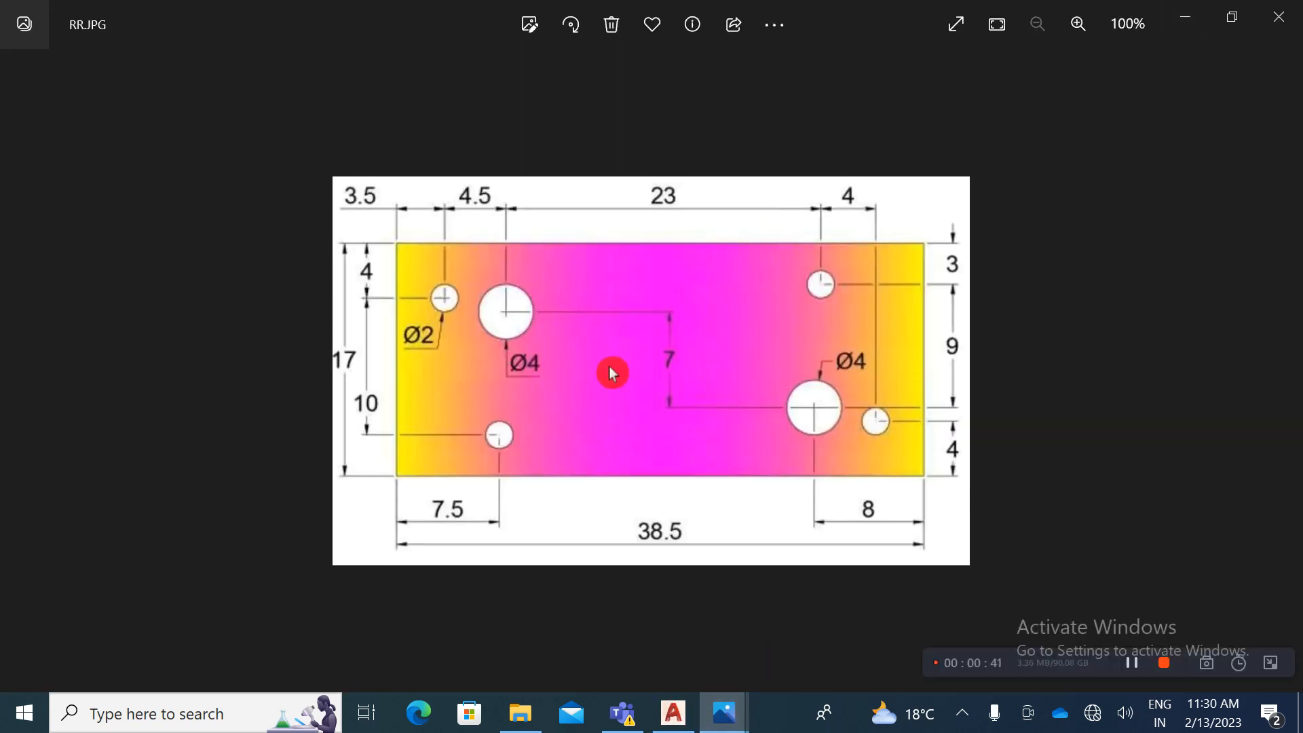
{"action": "left_click", "coordinate": [682, 719]}
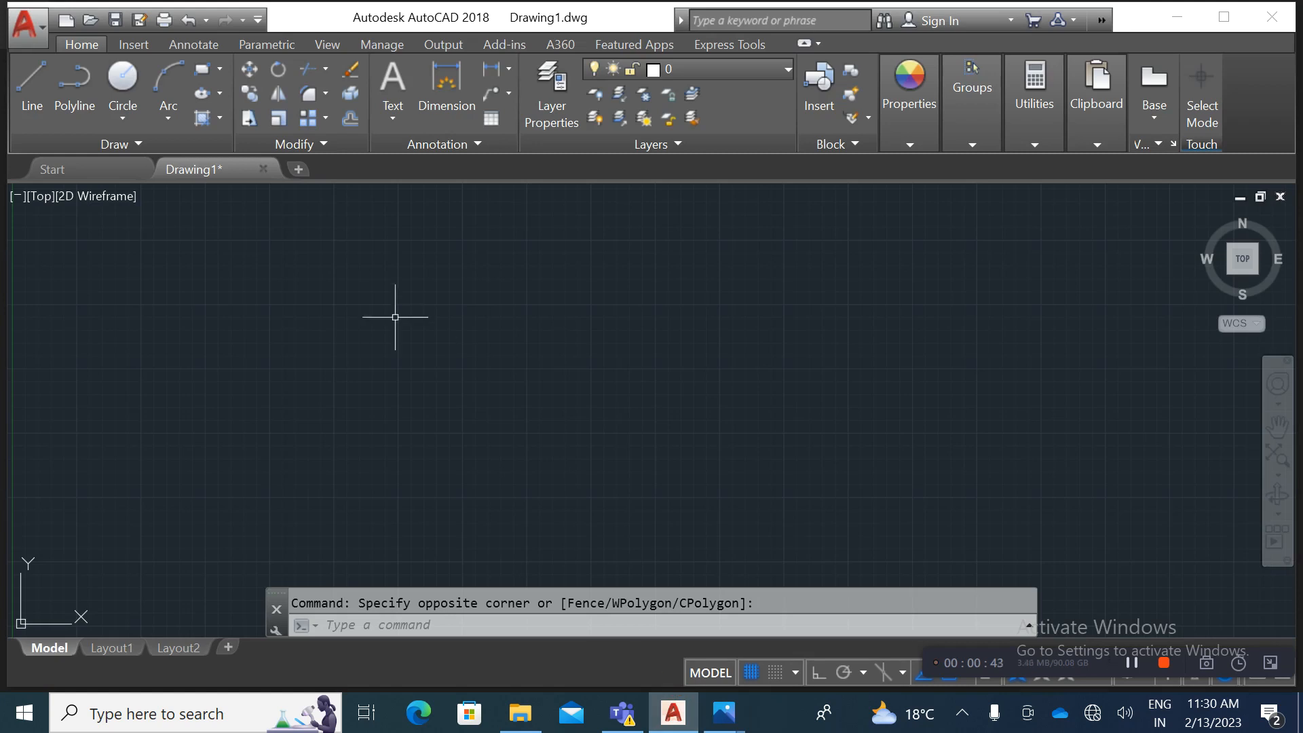
{"action": "left_click", "coordinate": [129, 125]}
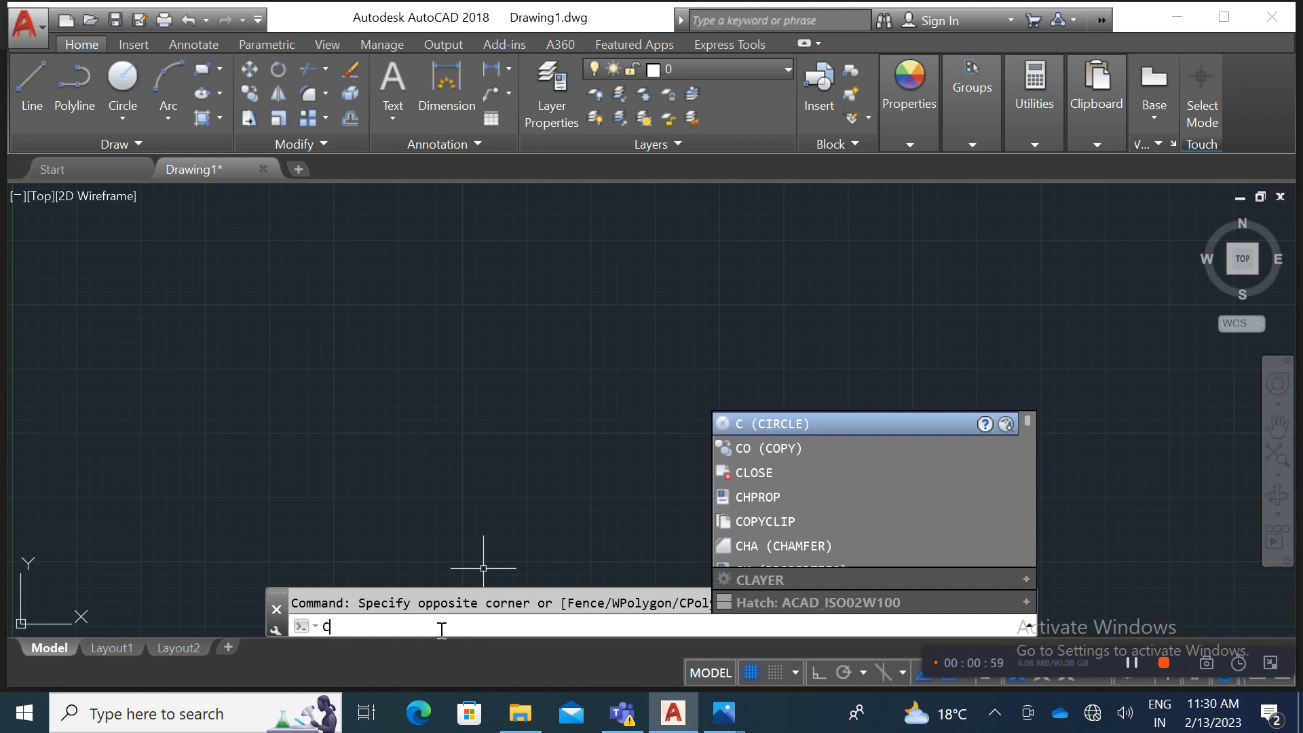
{"action": "key", "text": "Return"}
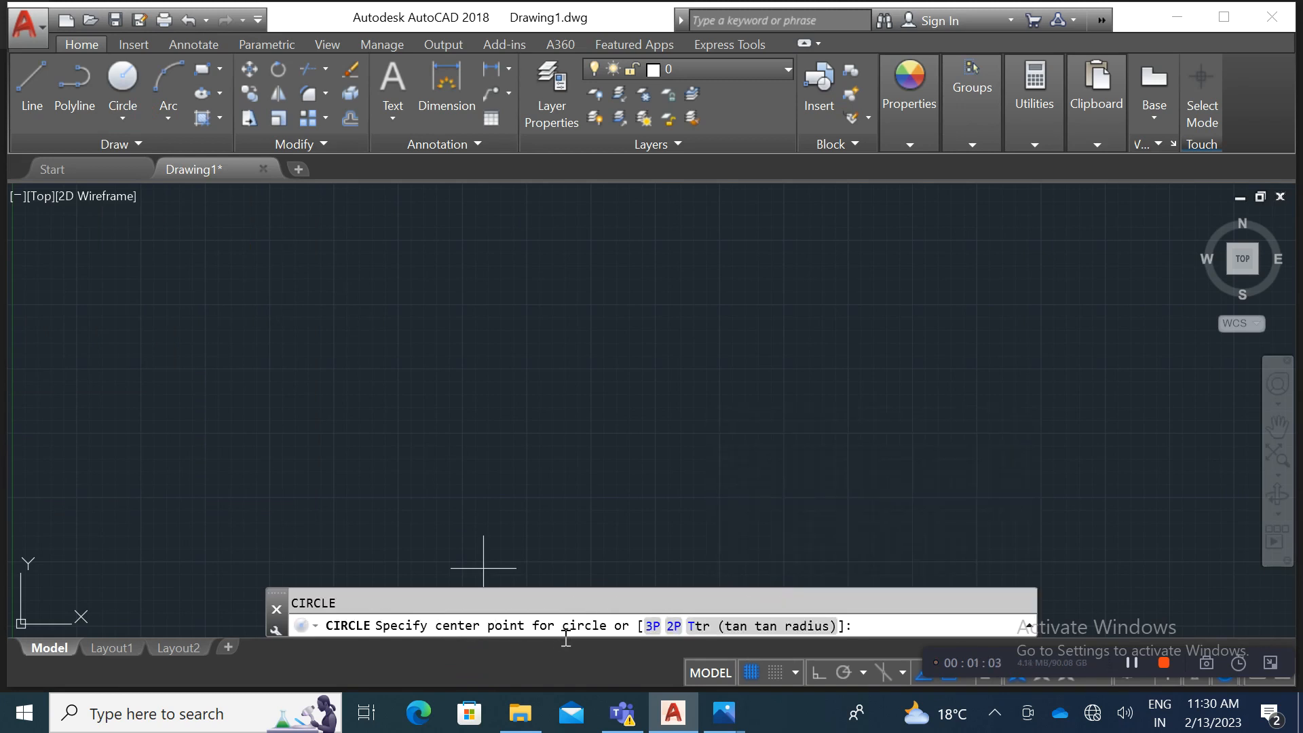
{"action": "left_click", "coordinate": [122, 119]}
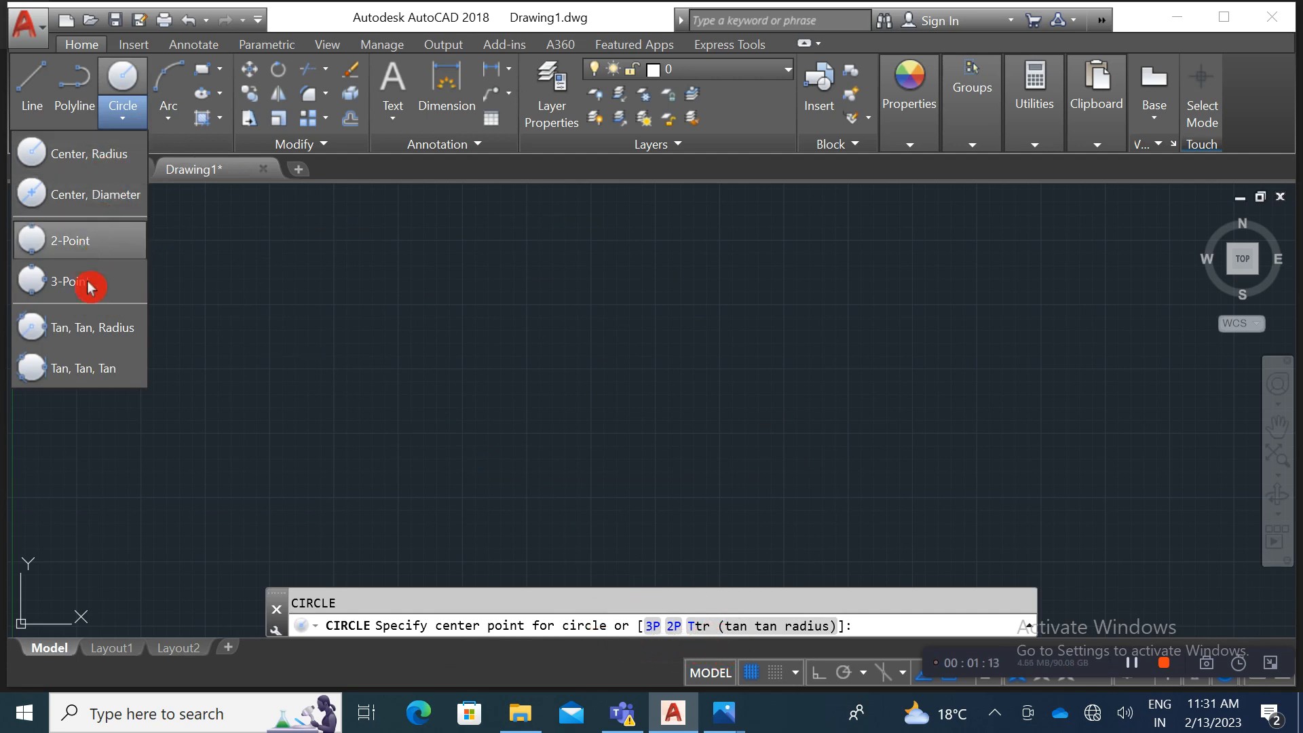
{"action": "left_click", "coordinate": [322, 368]}
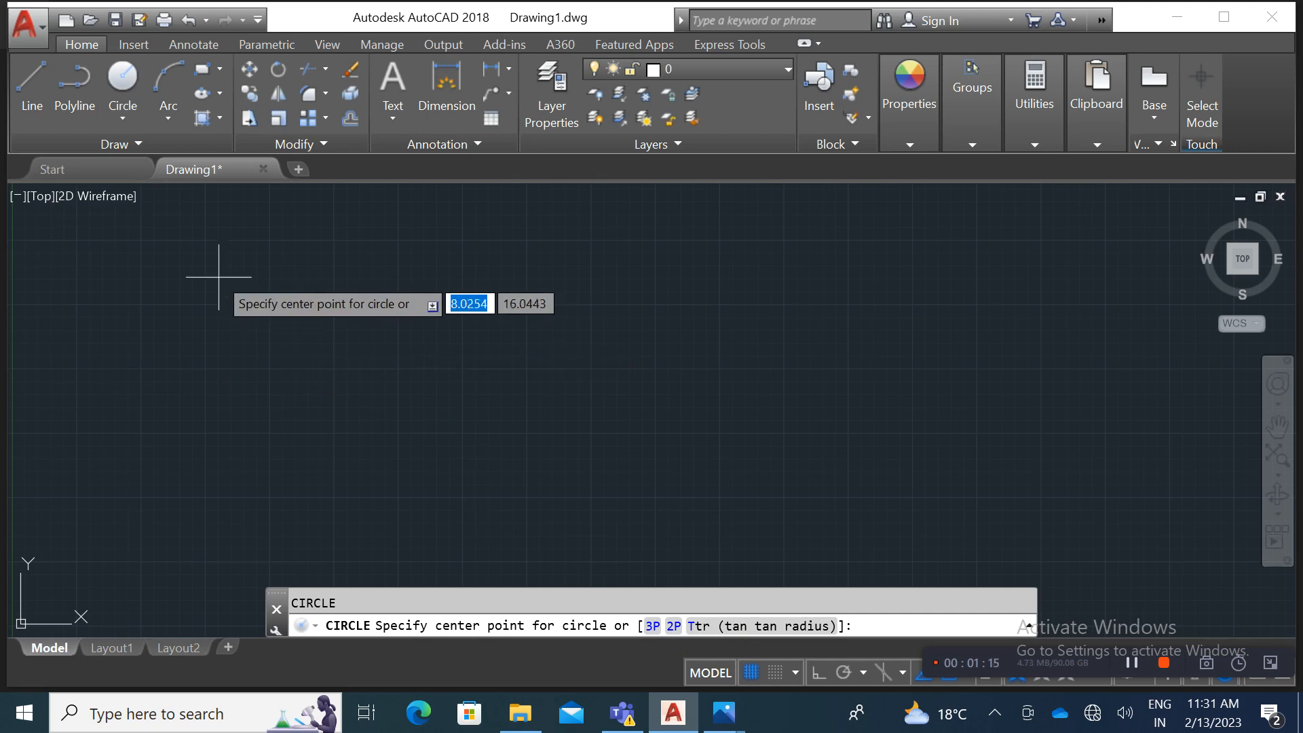
{"action": "key", "text": "Escape"}
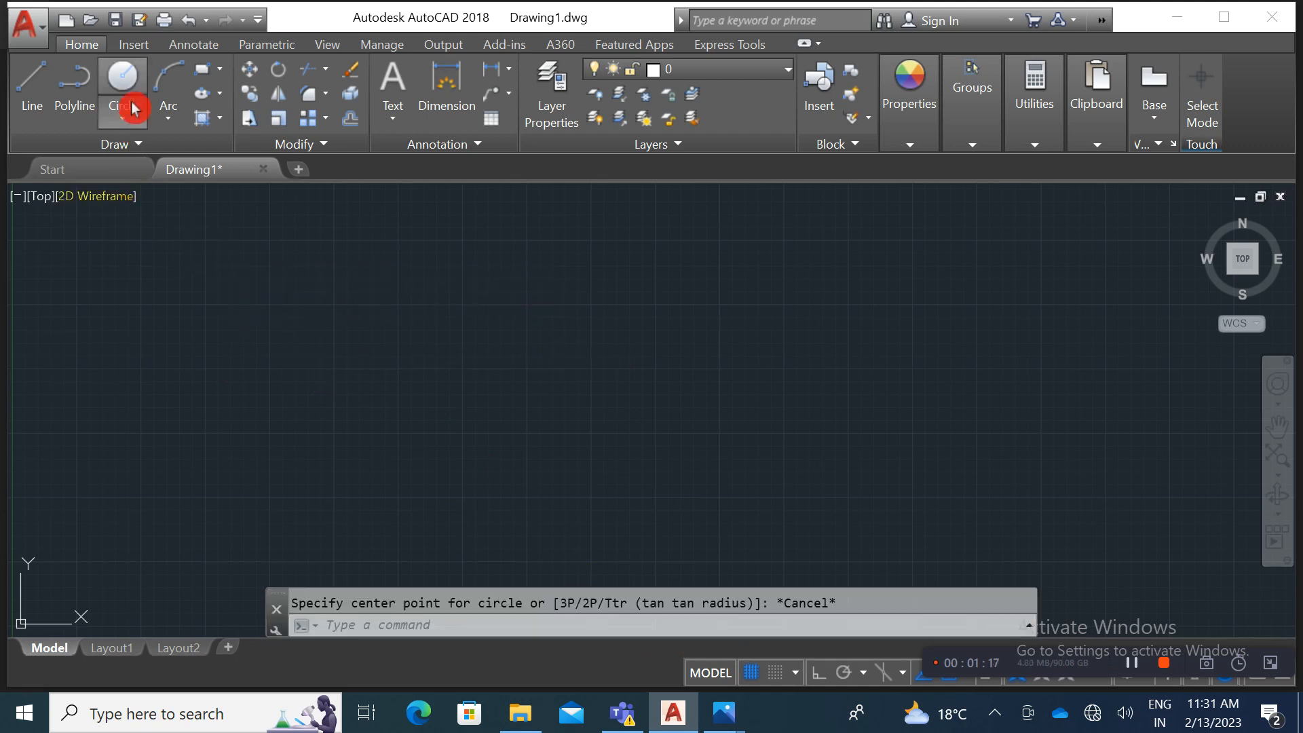
Step: Draw a circle with the Center, Radius method in the empty drawing area, with a radius of 5
{"action": "left_click", "coordinate": [140, 123]}
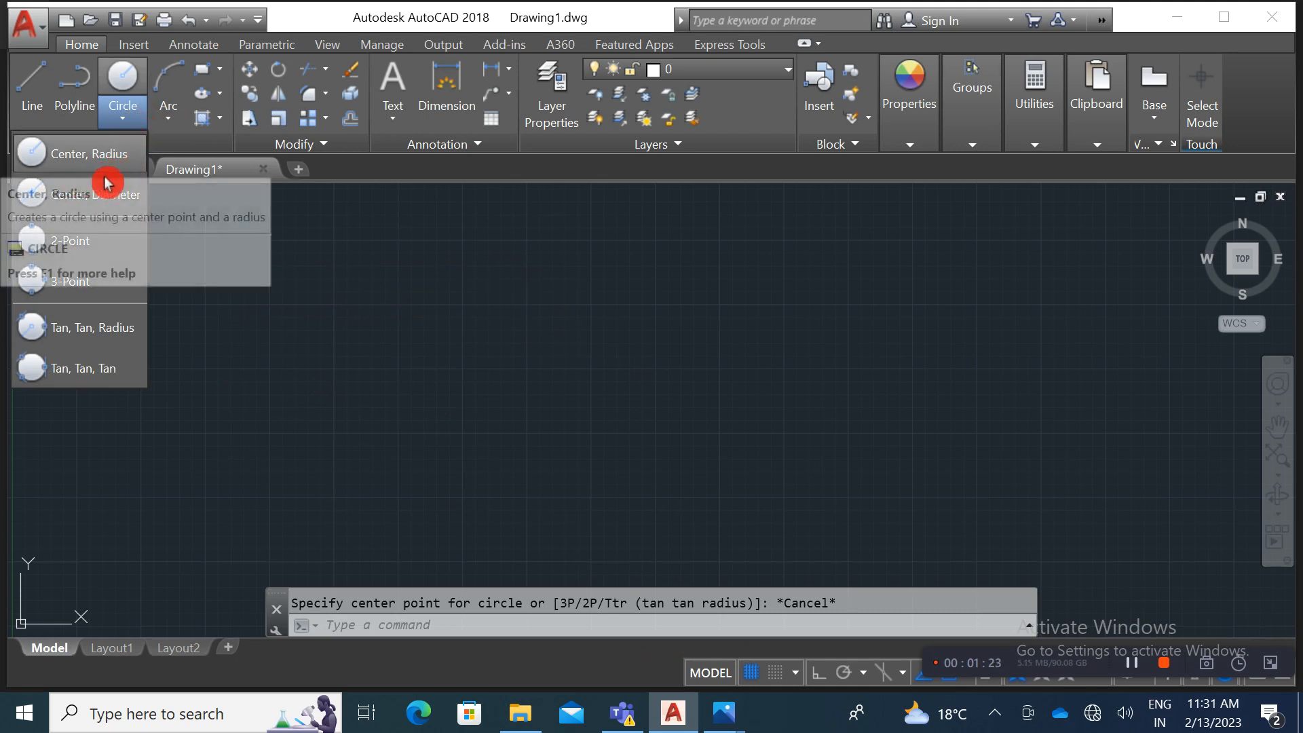
{"action": "left_click", "coordinate": [88, 154]}
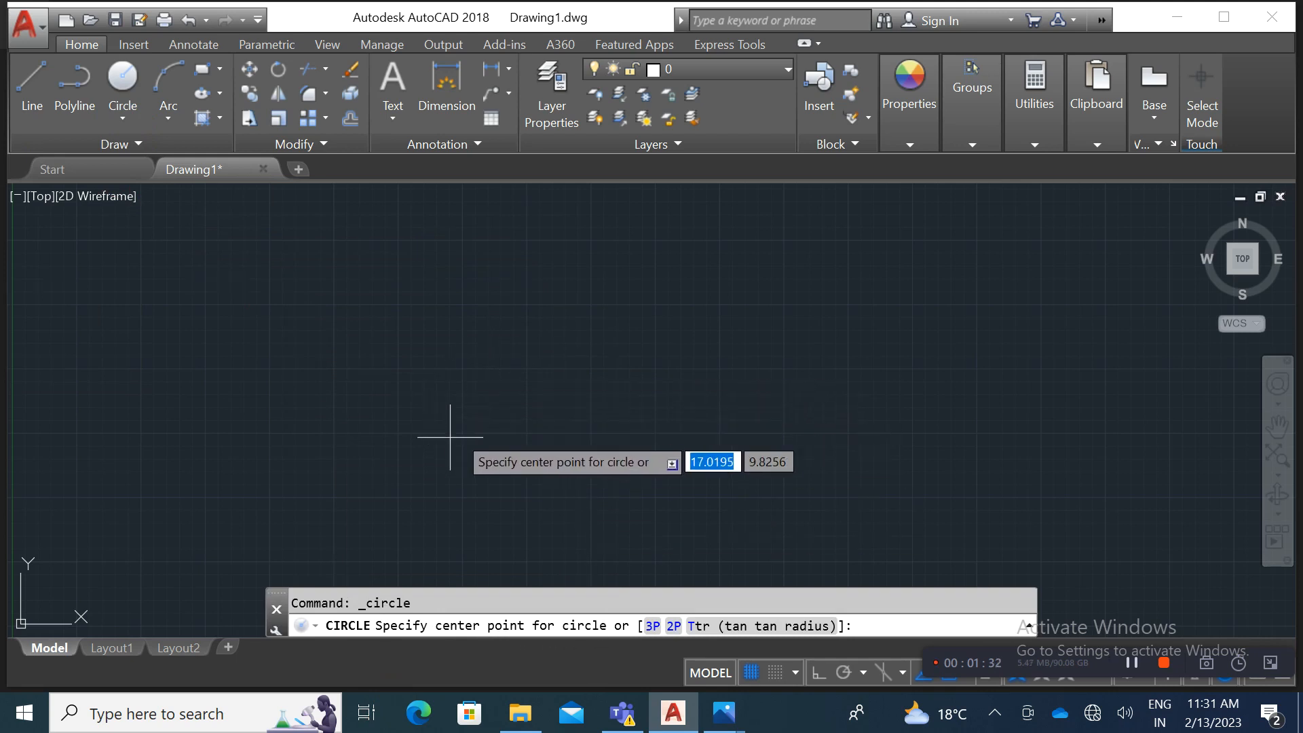
{"action": "left_click", "coordinate": [437, 402]}
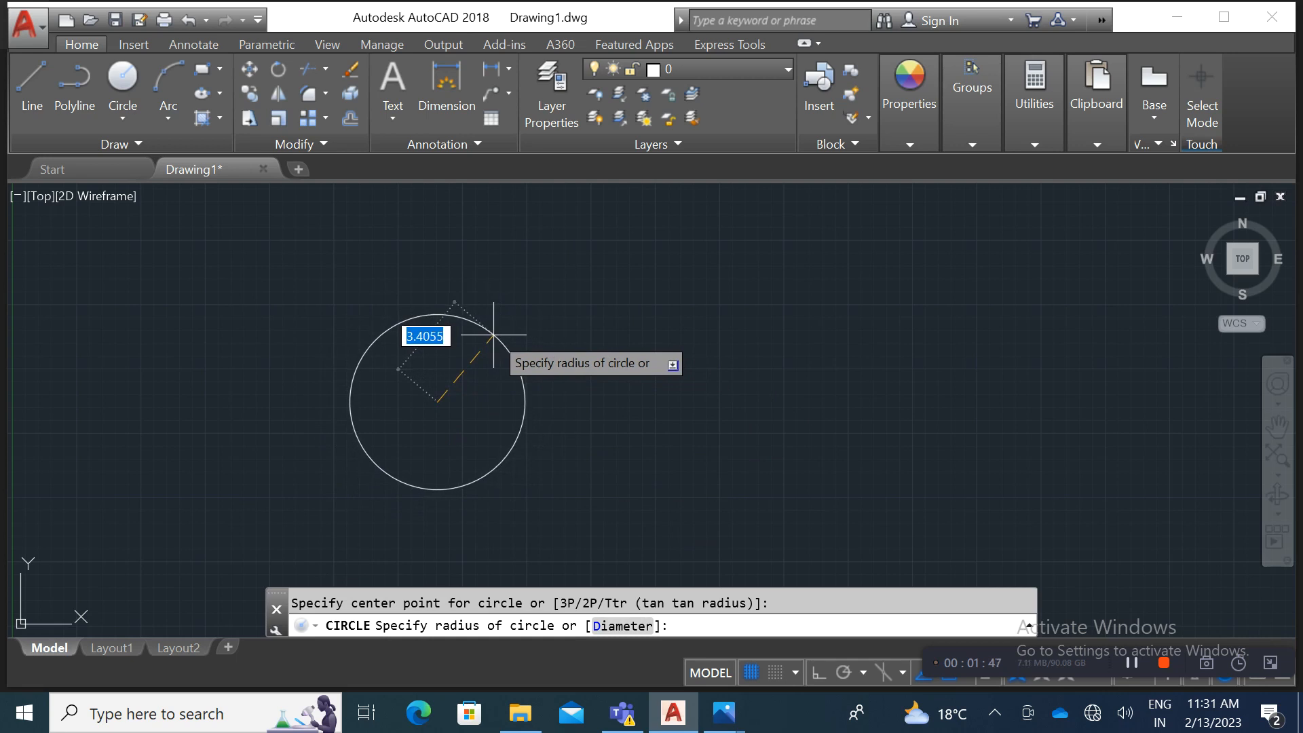
{"action": "type", "text": "5"}
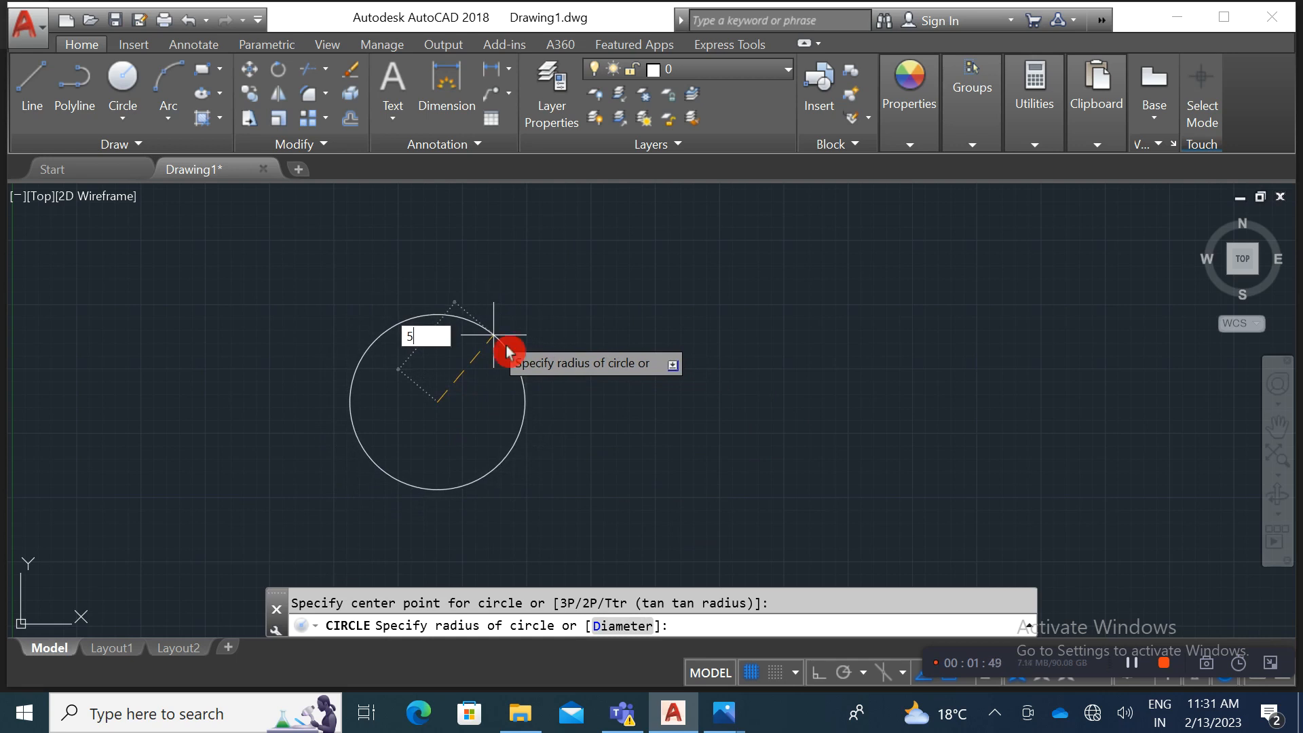
{"action": "left_click", "coordinate": [506, 350]}
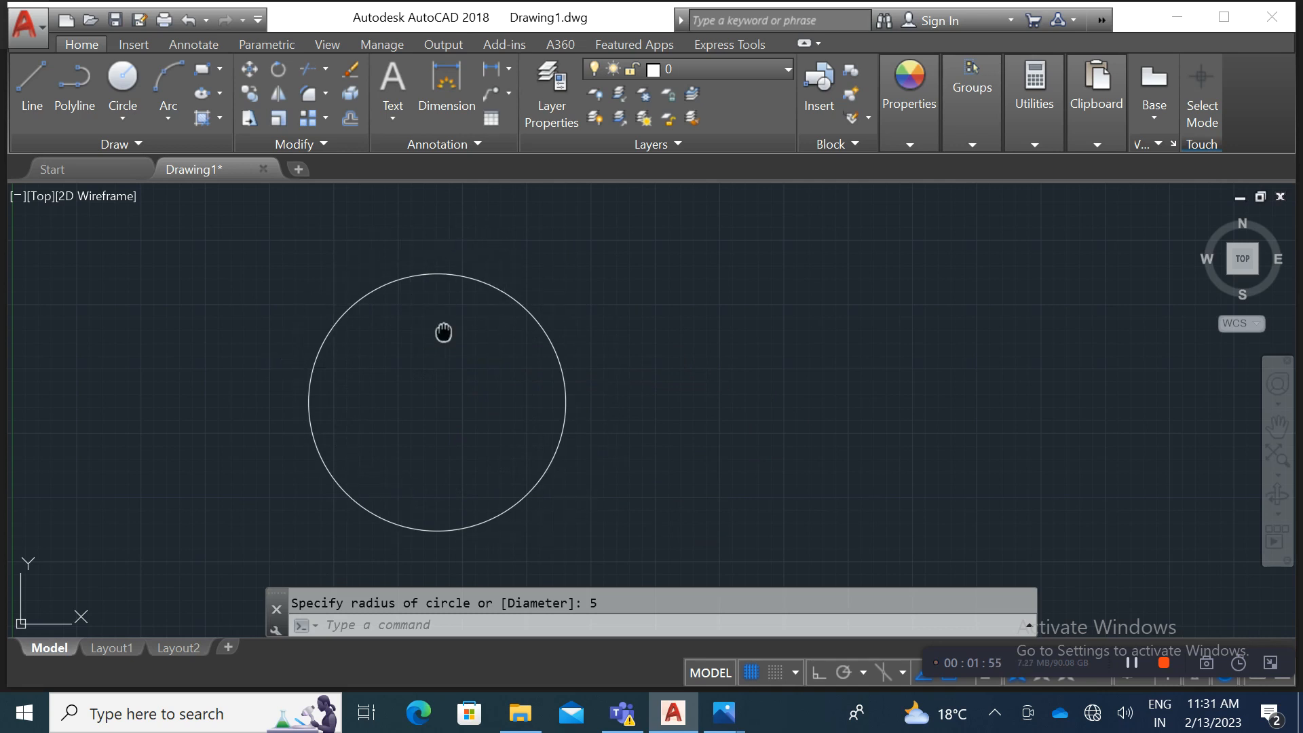
Step: Draw a second circle with the Center, Diameter method to the right of the first, with a diameter of 10
{"action": "middle_click_drag", "start_coordinate": [443, 332], "coordinate": [376, 314]}
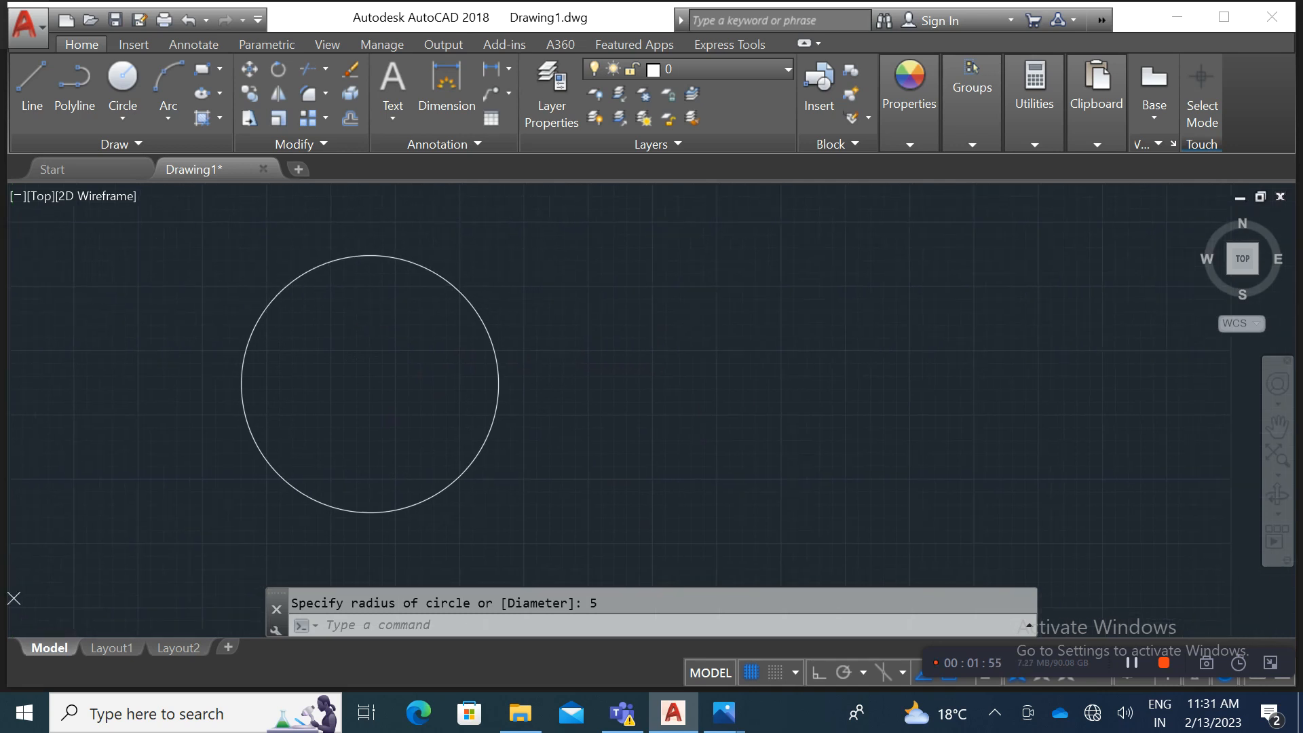
{"action": "left_click", "coordinate": [137, 127]}
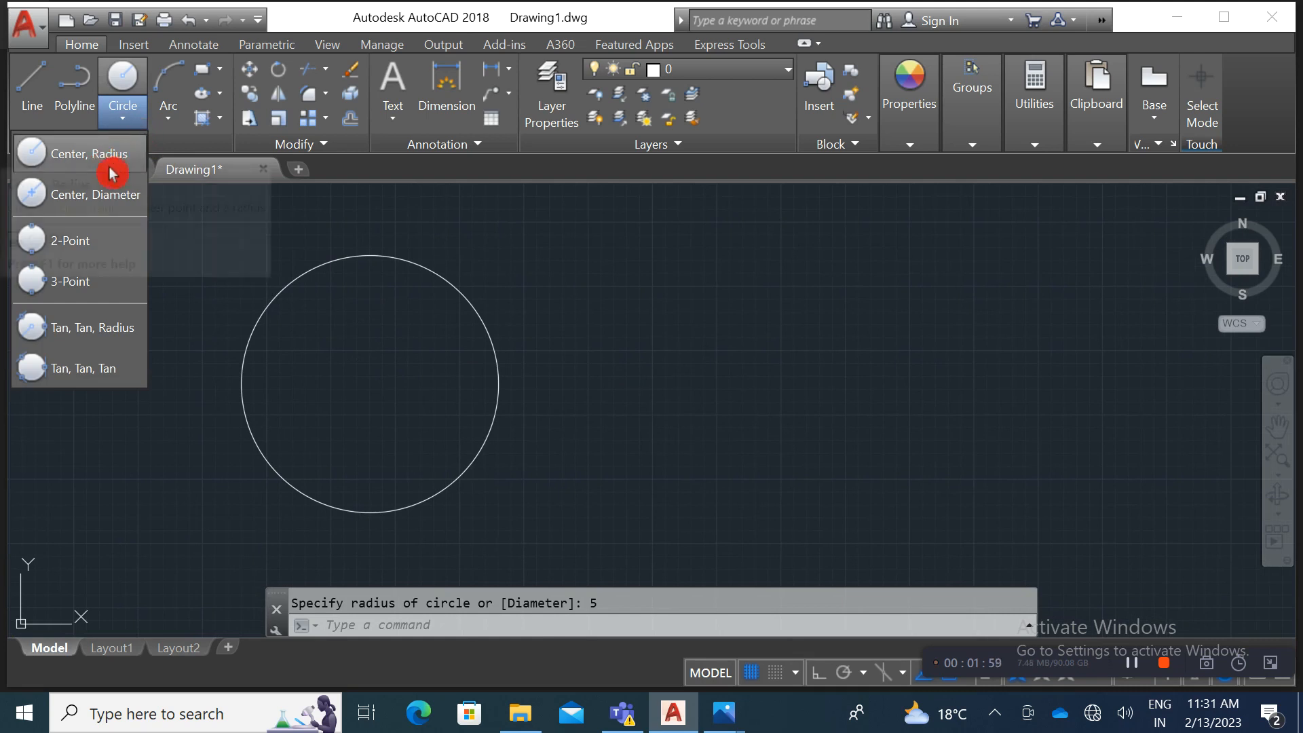
{"action": "left_click", "coordinate": [100, 214]}
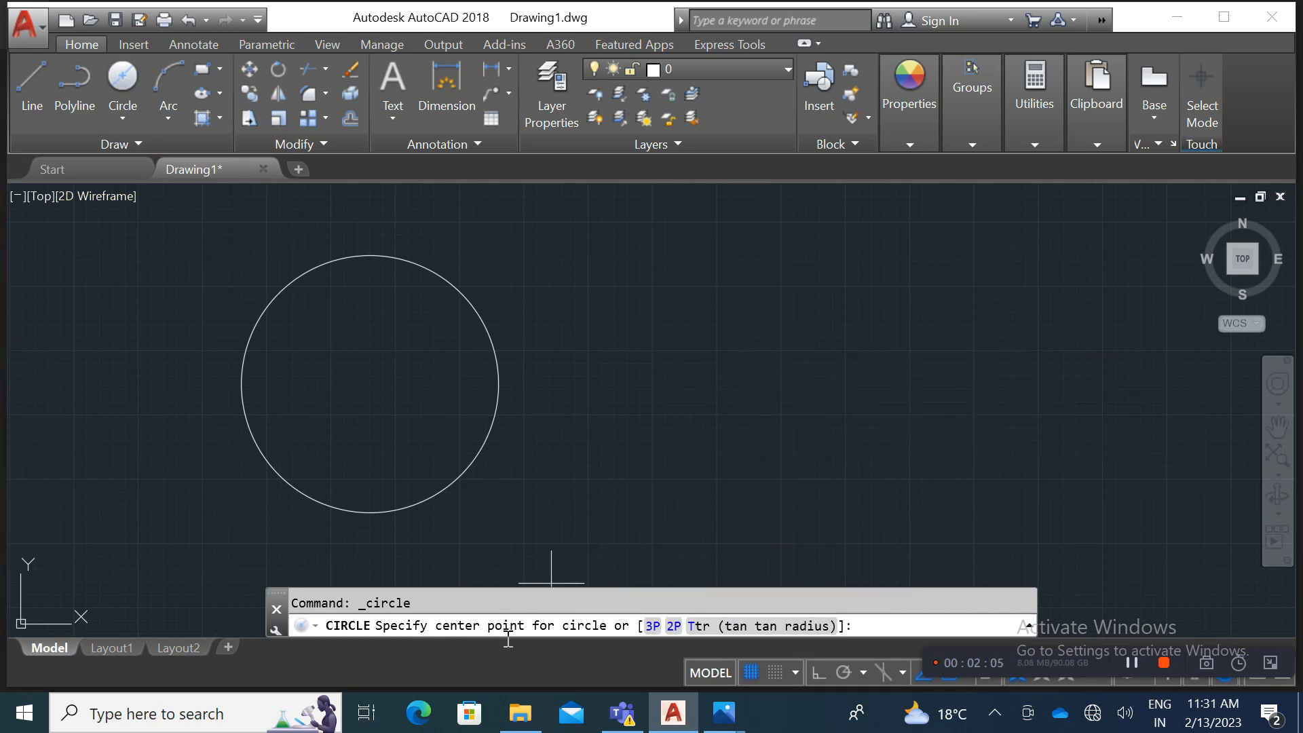
{"action": "left_click", "coordinate": [893, 396]}
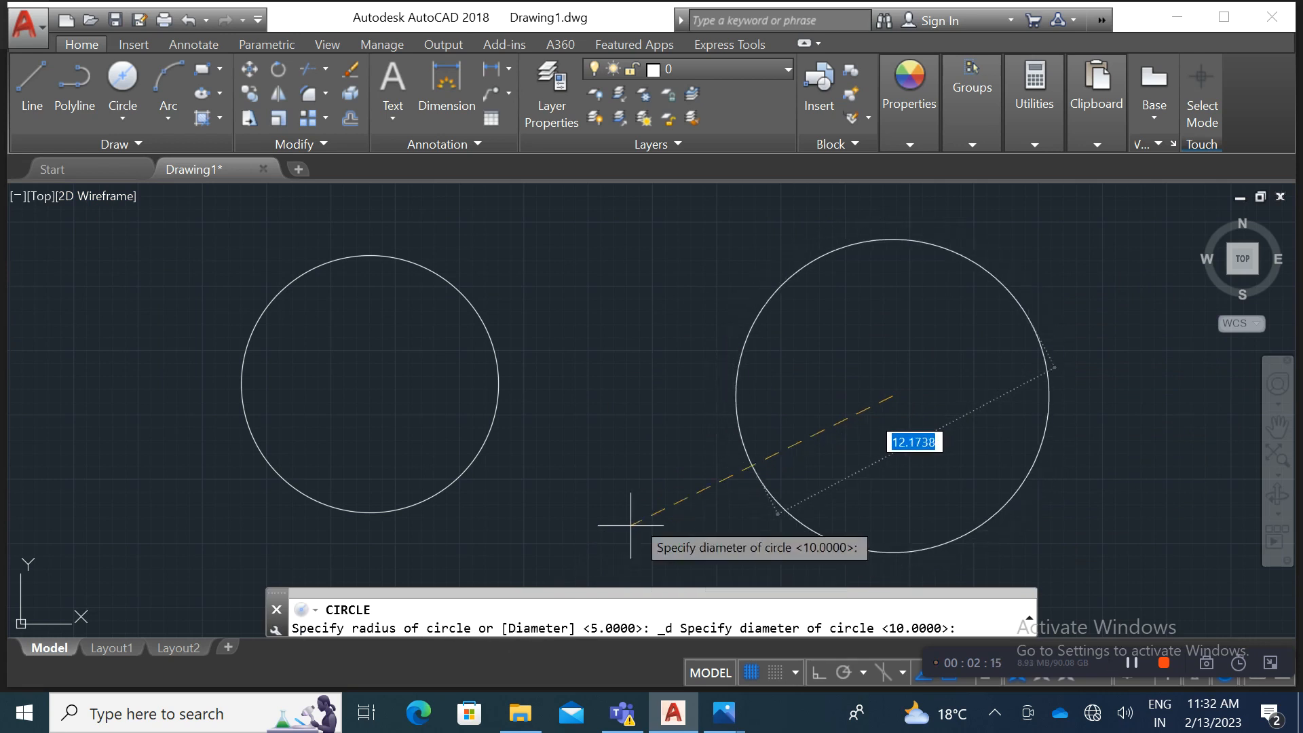
{"action": "left_click", "coordinate": [916, 234]}
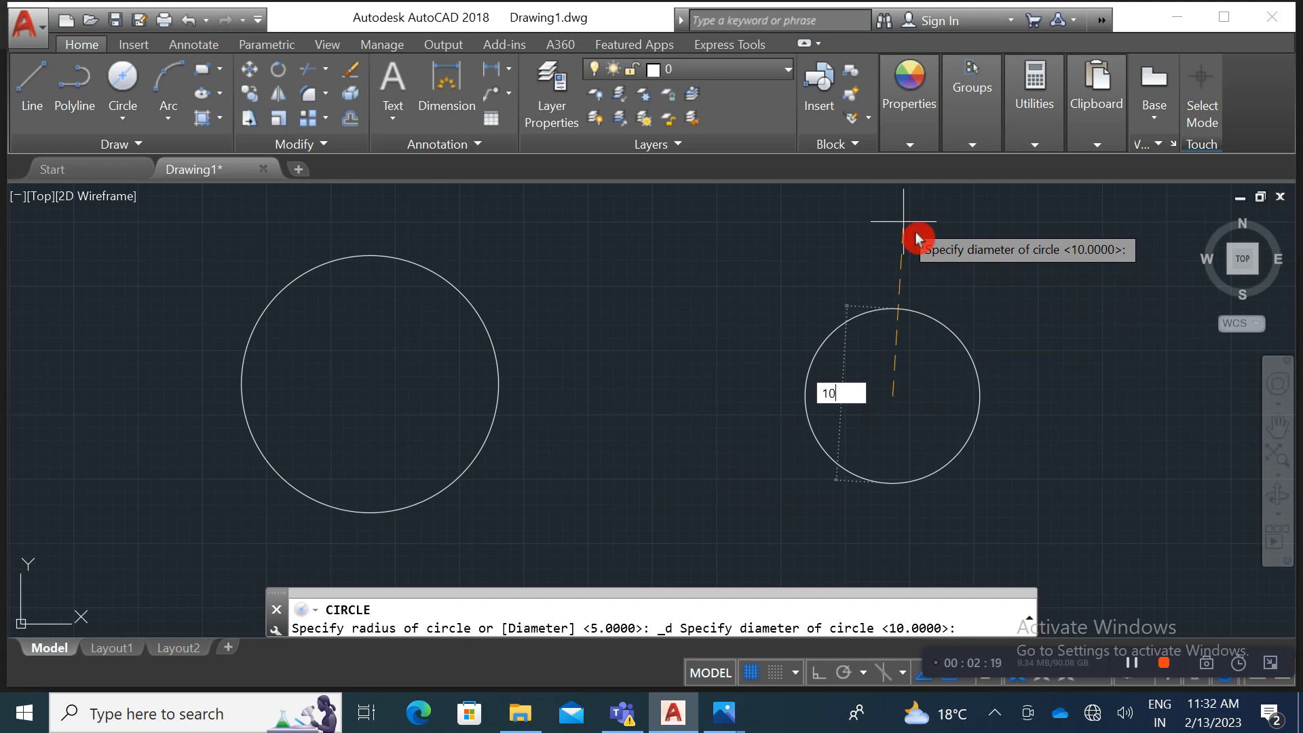
{"action": "key", "text": "Return"}
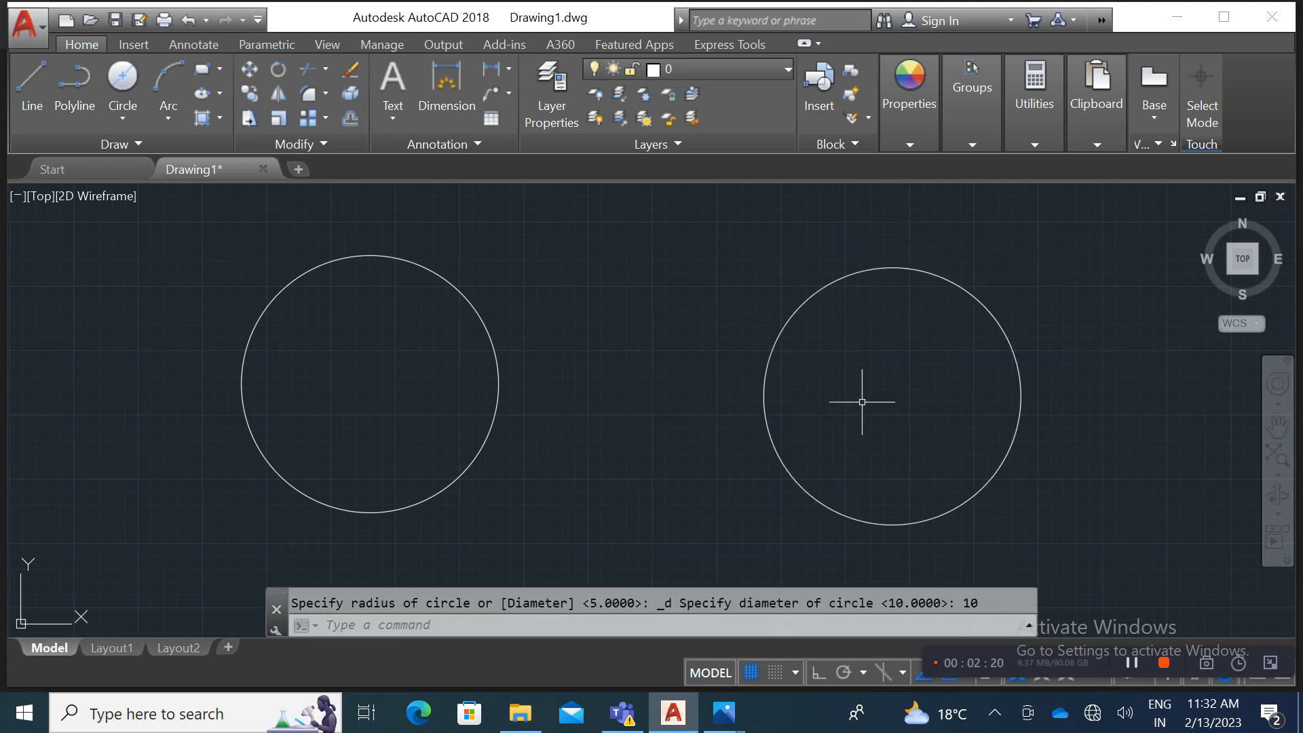
Step: Draw a single horizontal line below the two circles with Ortho mode turned on
{"action": "scroll", "coordinate": [882, 414], "scroll_direction": "down", "scroll_amount": 5}
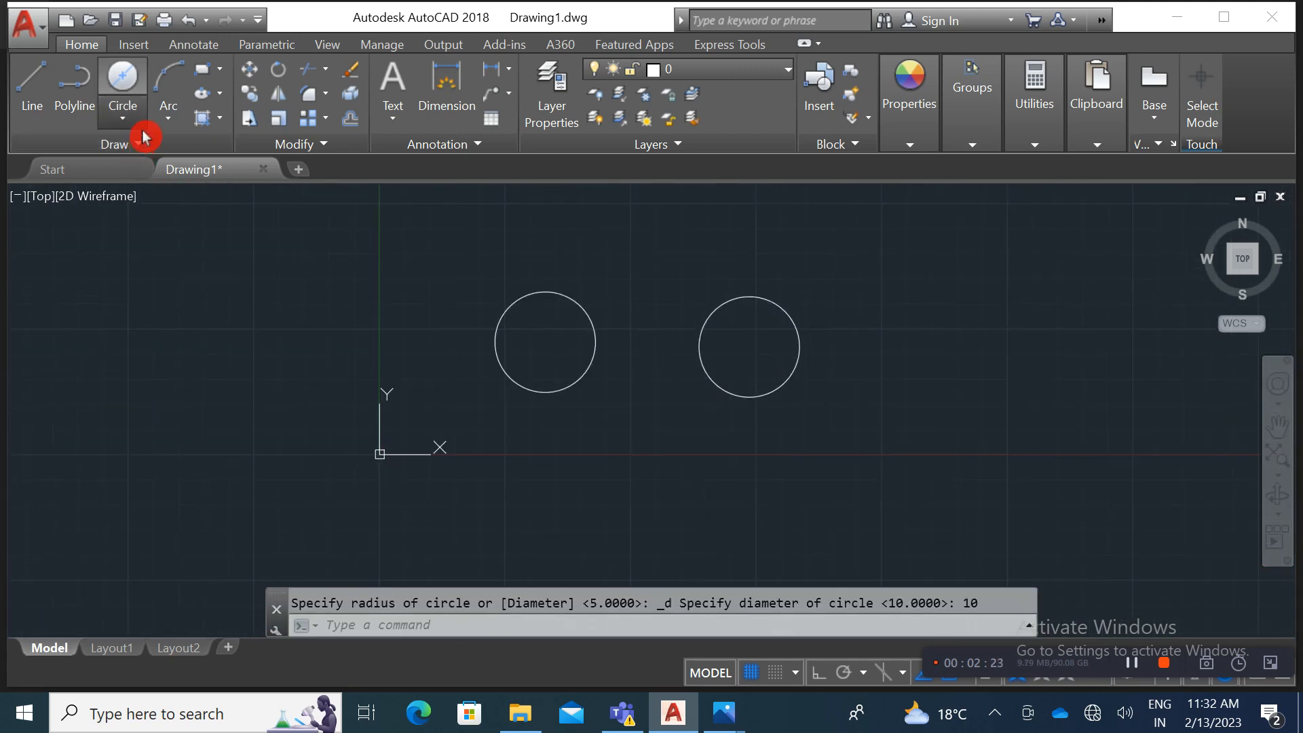
{"action": "left_click", "coordinate": [142, 131]}
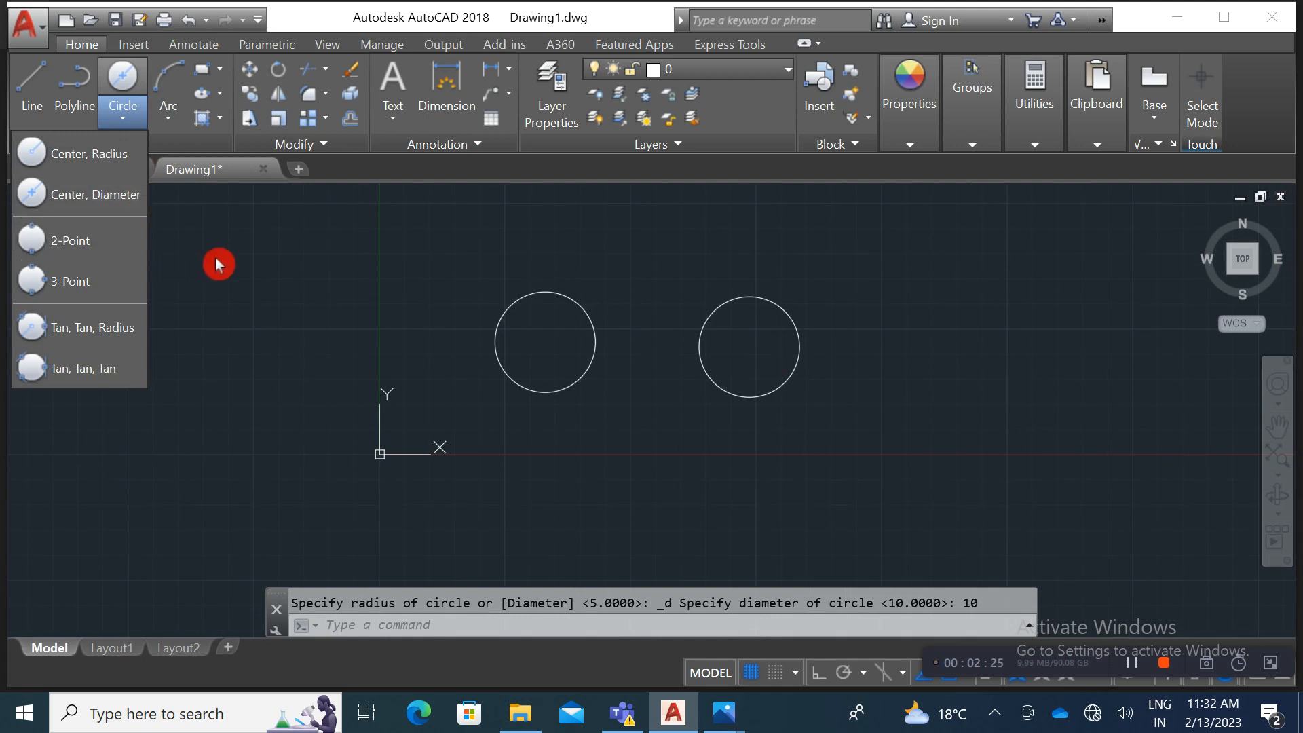
{"action": "left_click", "coordinate": [32, 88]}
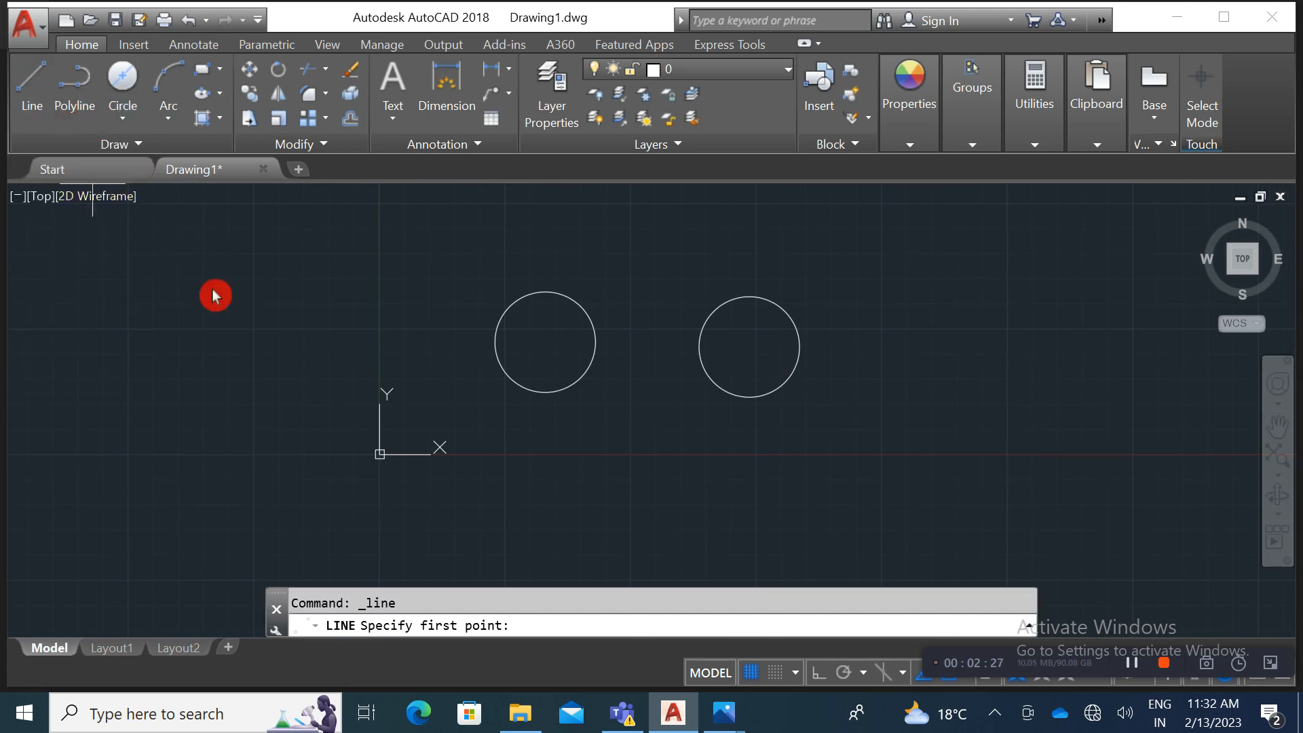
{"action": "middle_click_drag", "start_coordinate": [287, 357], "coordinate": [253, 314]}
{"action": "left_click", "coordinate": [490, 482]}
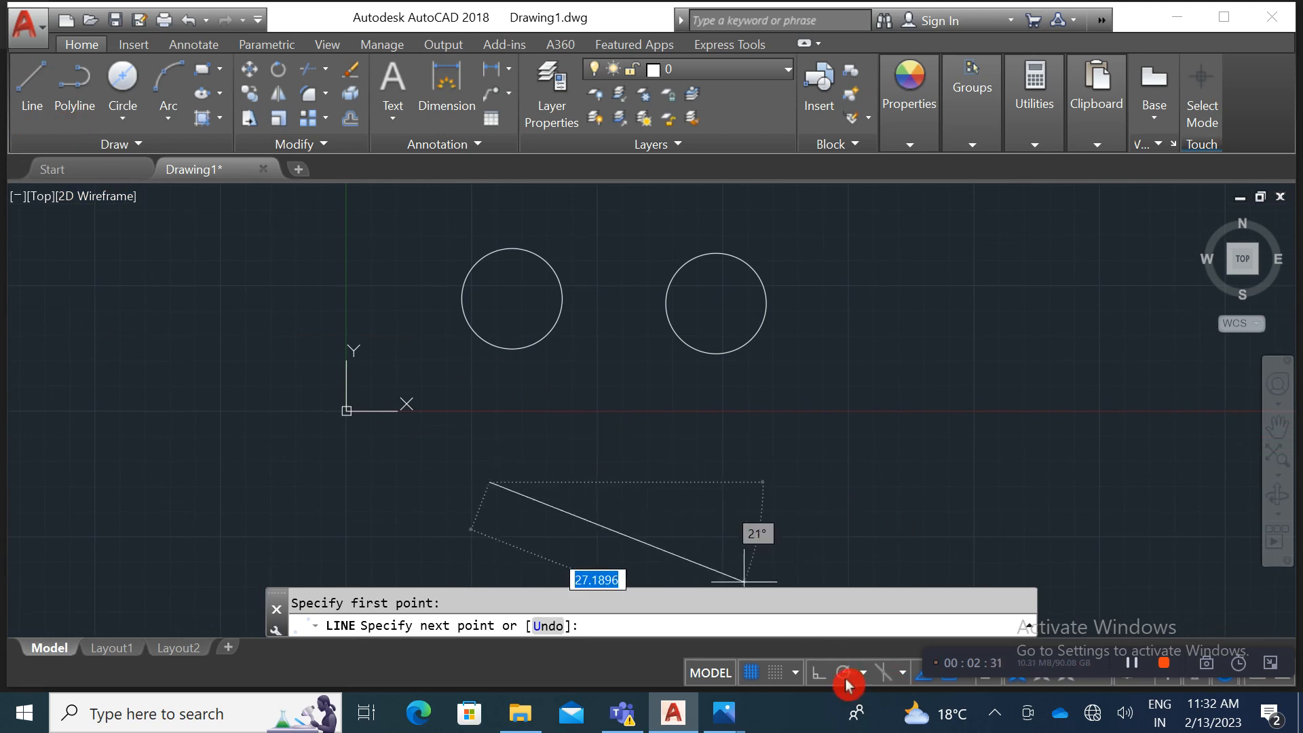
{"action": "left_click", "coordinate": [819, 672]}
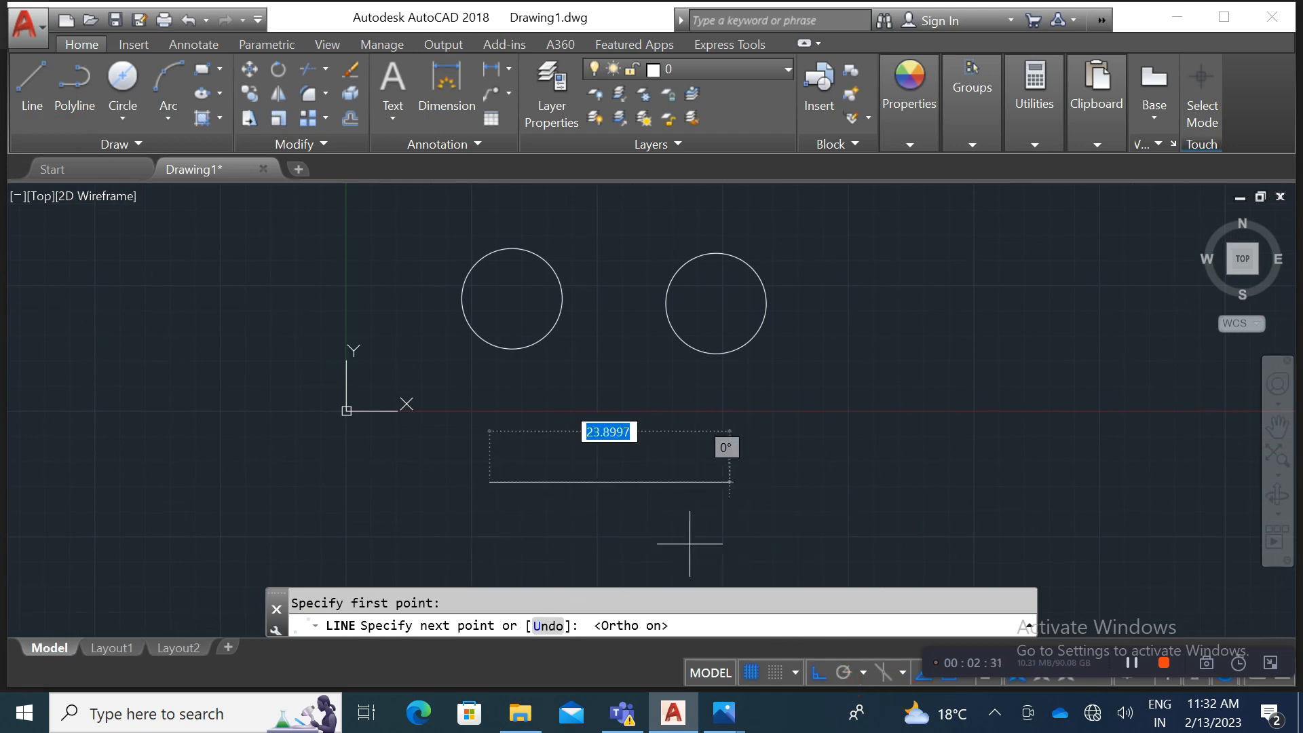
{"action": "left_click", "coordinate": [630, 482]}
{"action": "key", "text": "Return"}
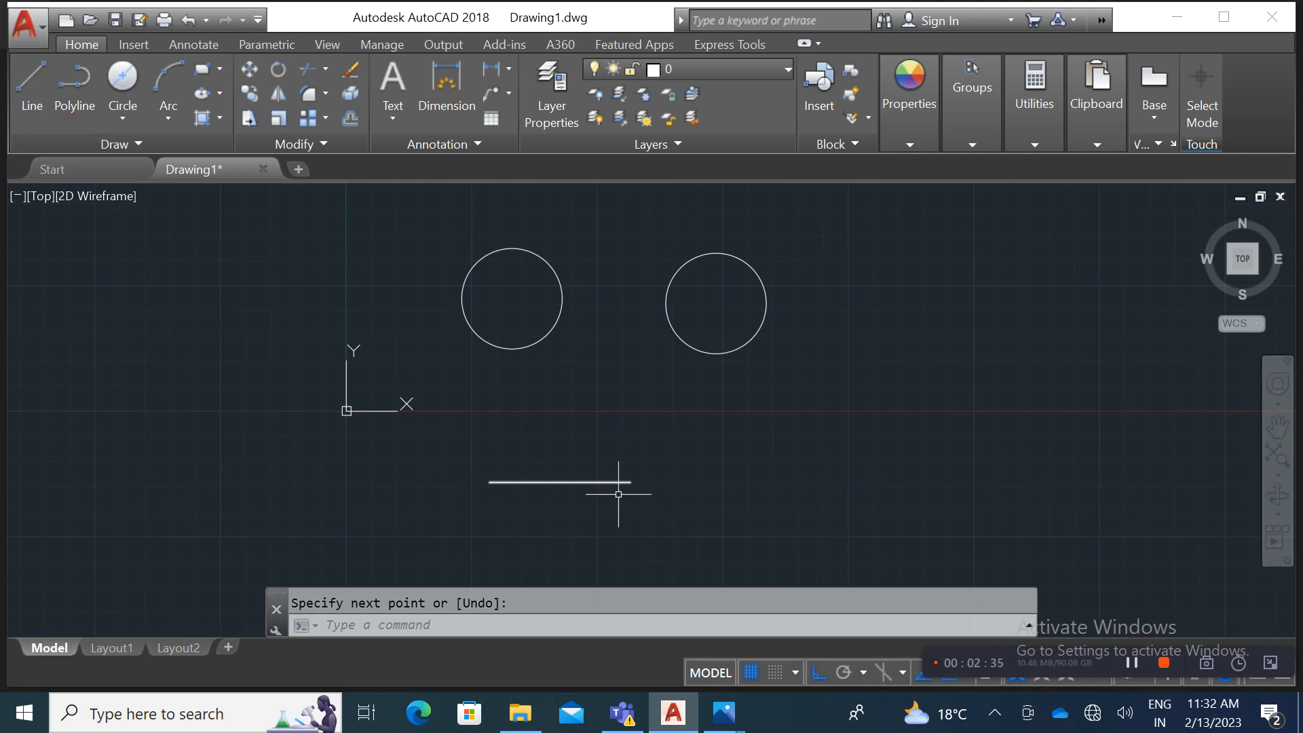
Step: Draw a 2-Point circle using the two endpoints of the horizontal line as its diameter
{"action": "left_click", "coordinate": [123, 116]}
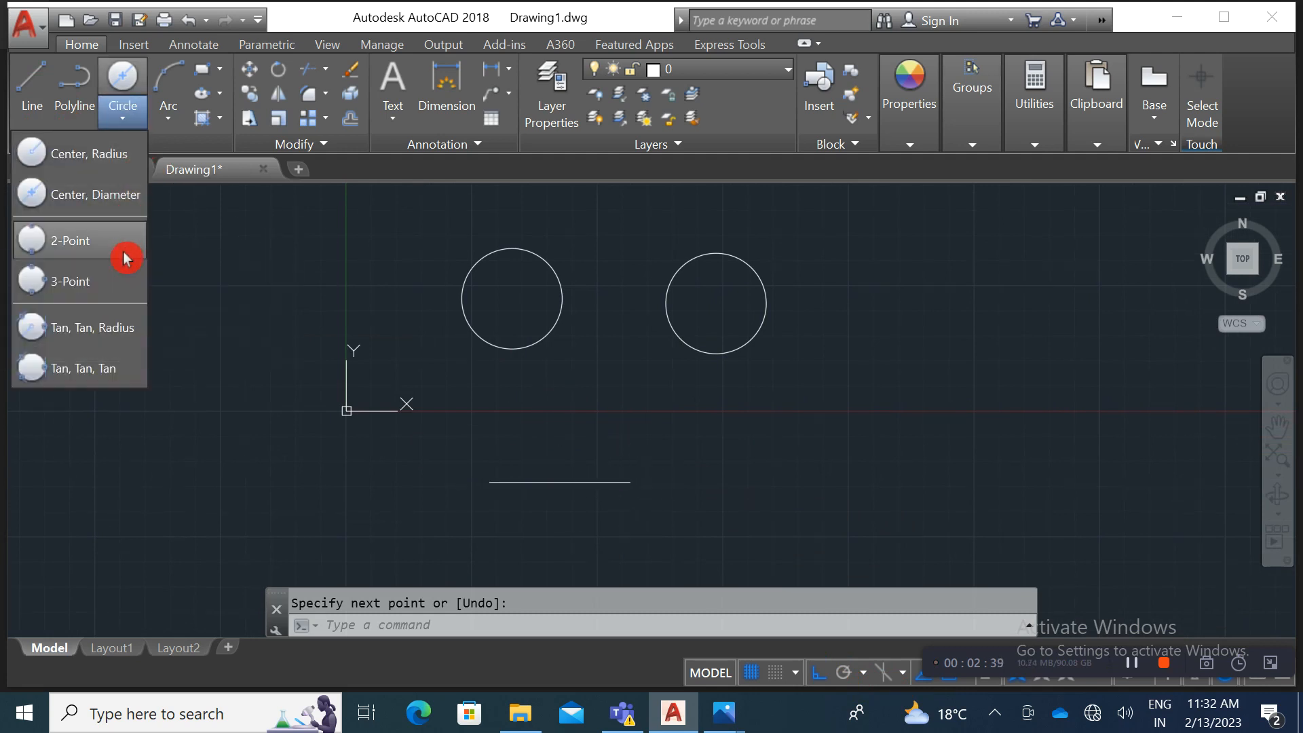
{"action": "left_click", "coordinate": [126, 257]}
{"action": "left_click", "coordinate": [489, 481]}
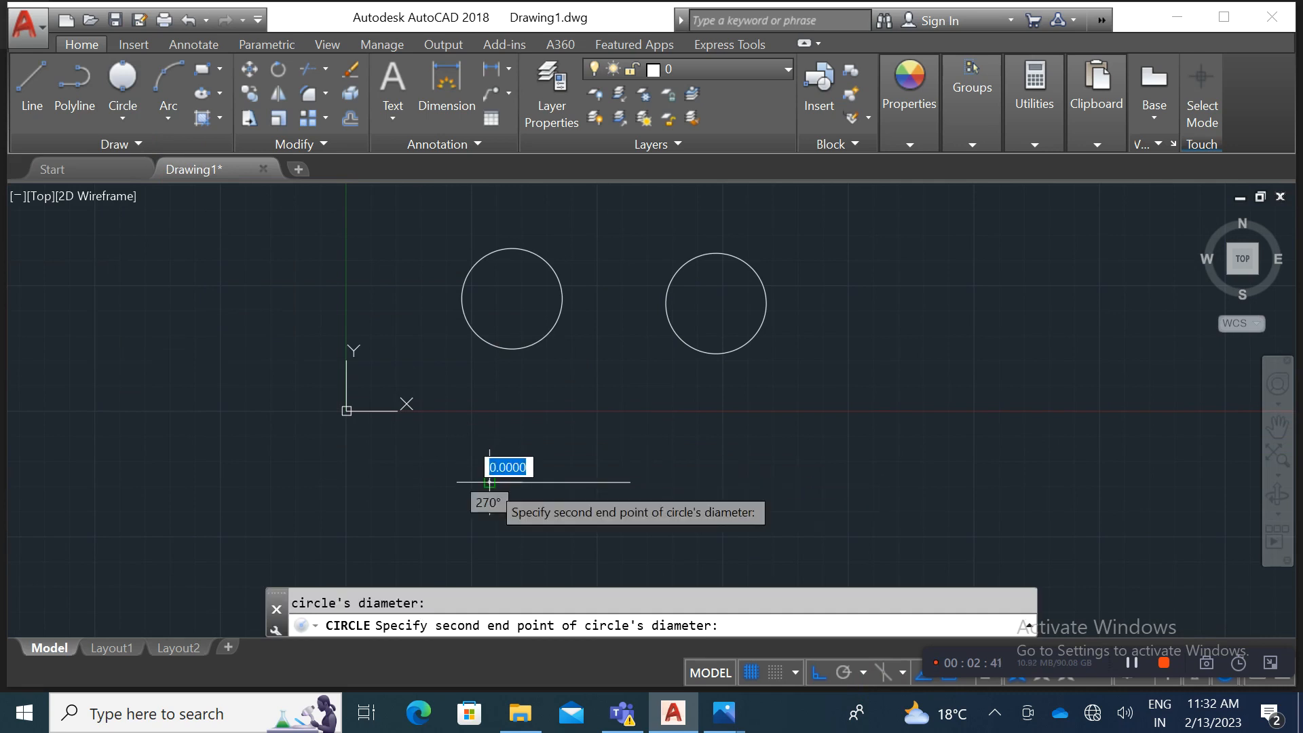
{"action": "left_click", "coordinate": [630, 482]}
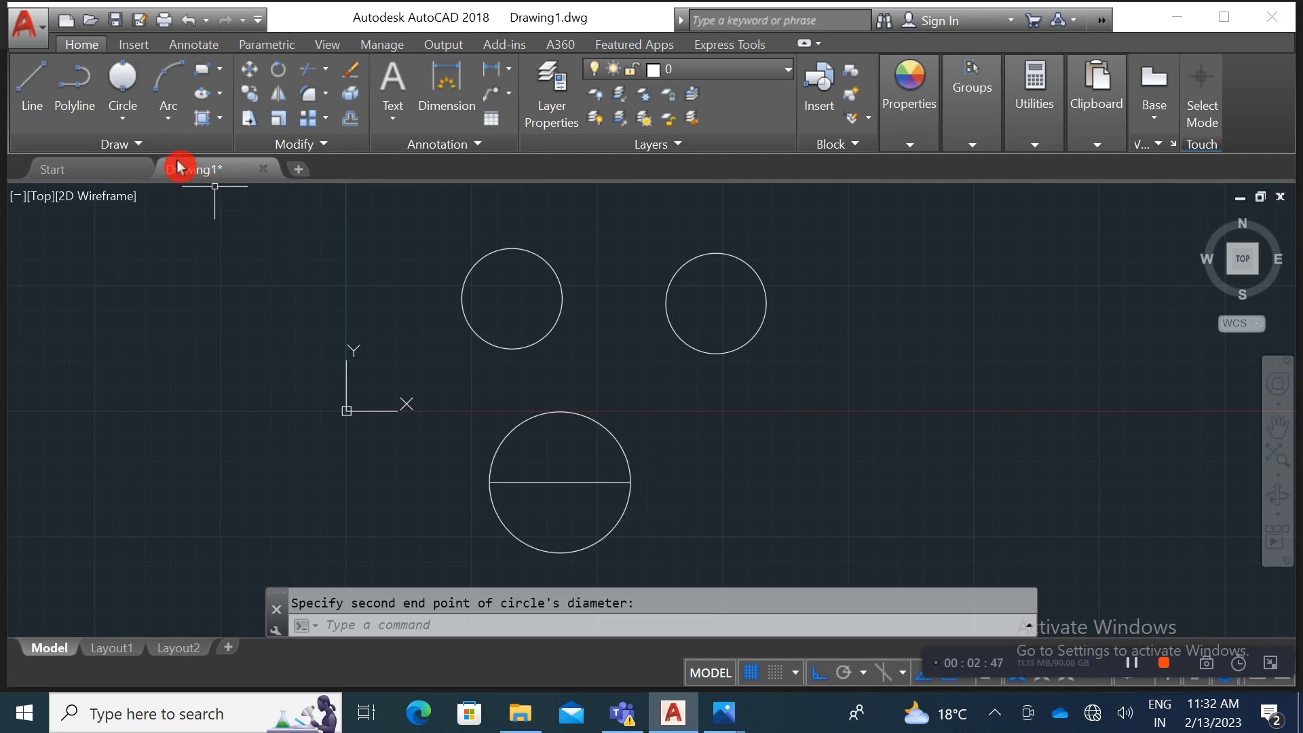
Step: Draw a separate horizontal line about 20.5 units long to the right of the line-and-circle figure
{"action": "left_click", "coordinate": [123, 121]}
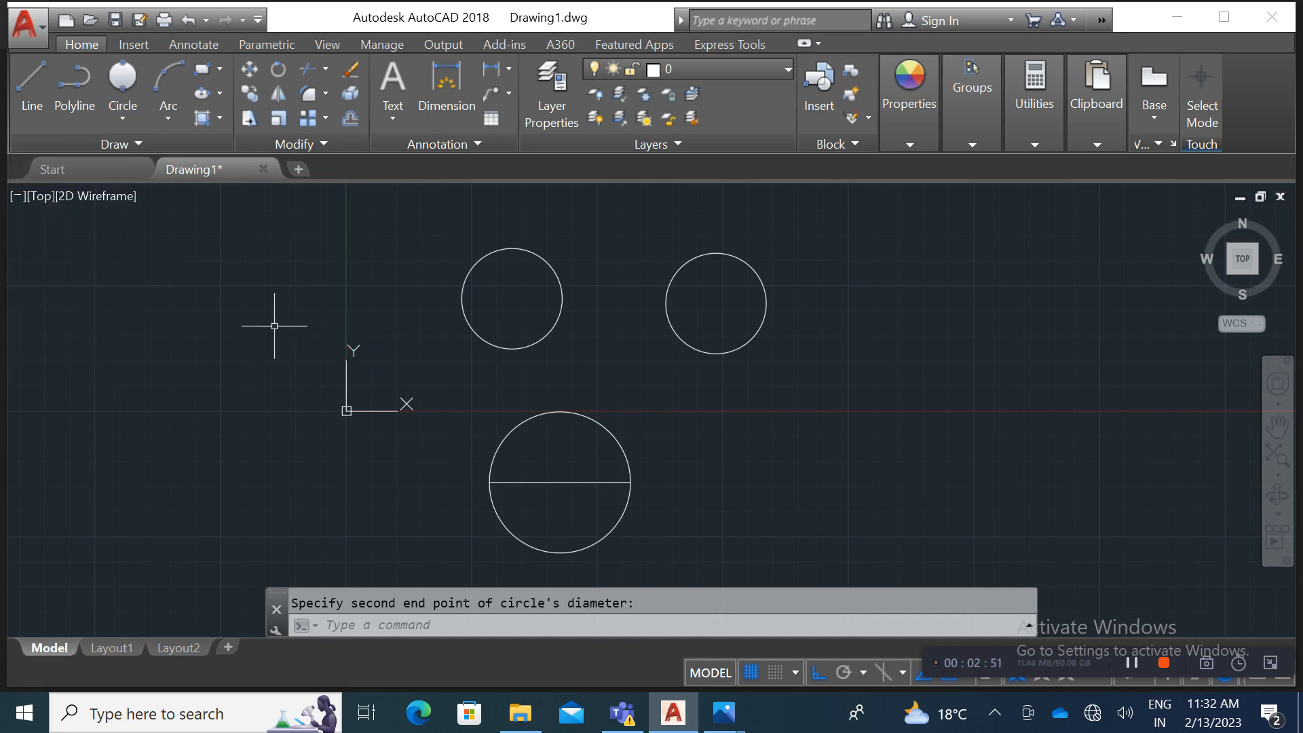
{"action": "middle_click_drag", "start_coordinate": [275, 327], "coordinate": [151, 283]}
{"action": "left_click", "coordinate": [32, 87]}
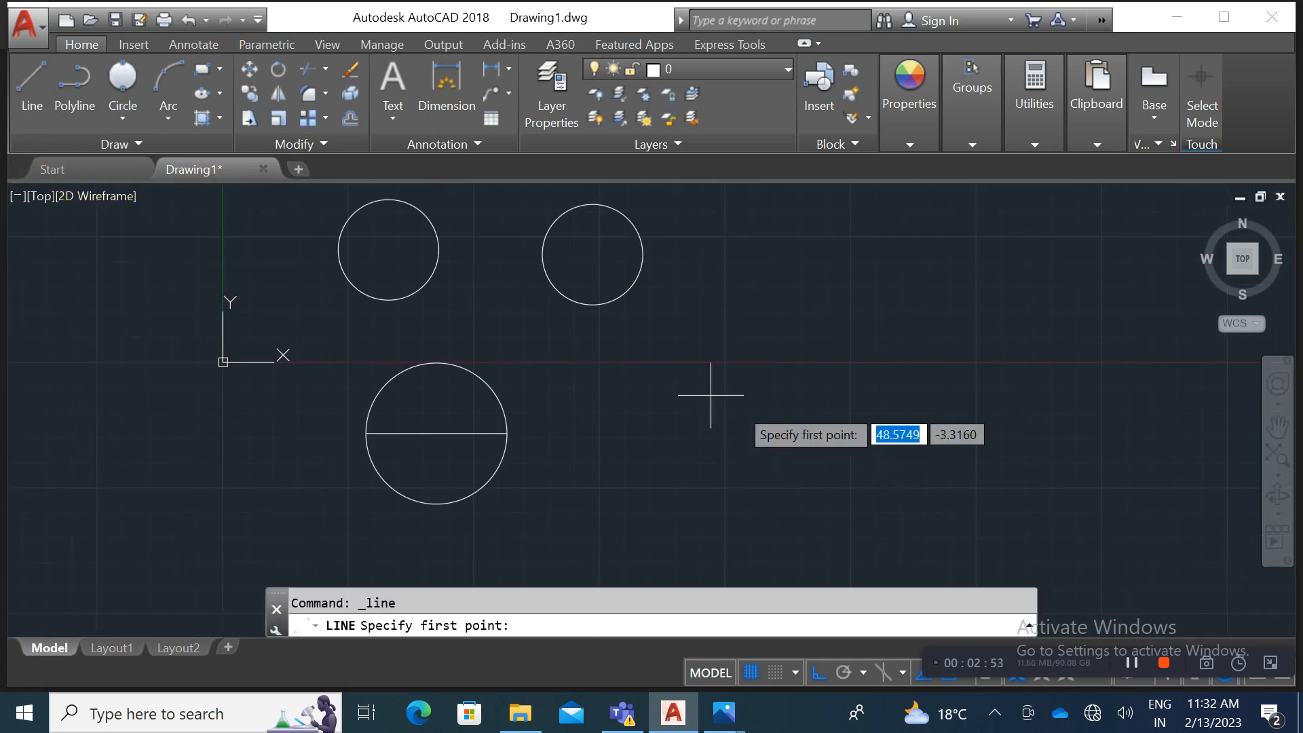
{"action": "middle_click_drag", "start_coordinate": [710, 395], "coordinate": [612, 354]}
{"action": "left_click", "coordinate": [632, 426]}
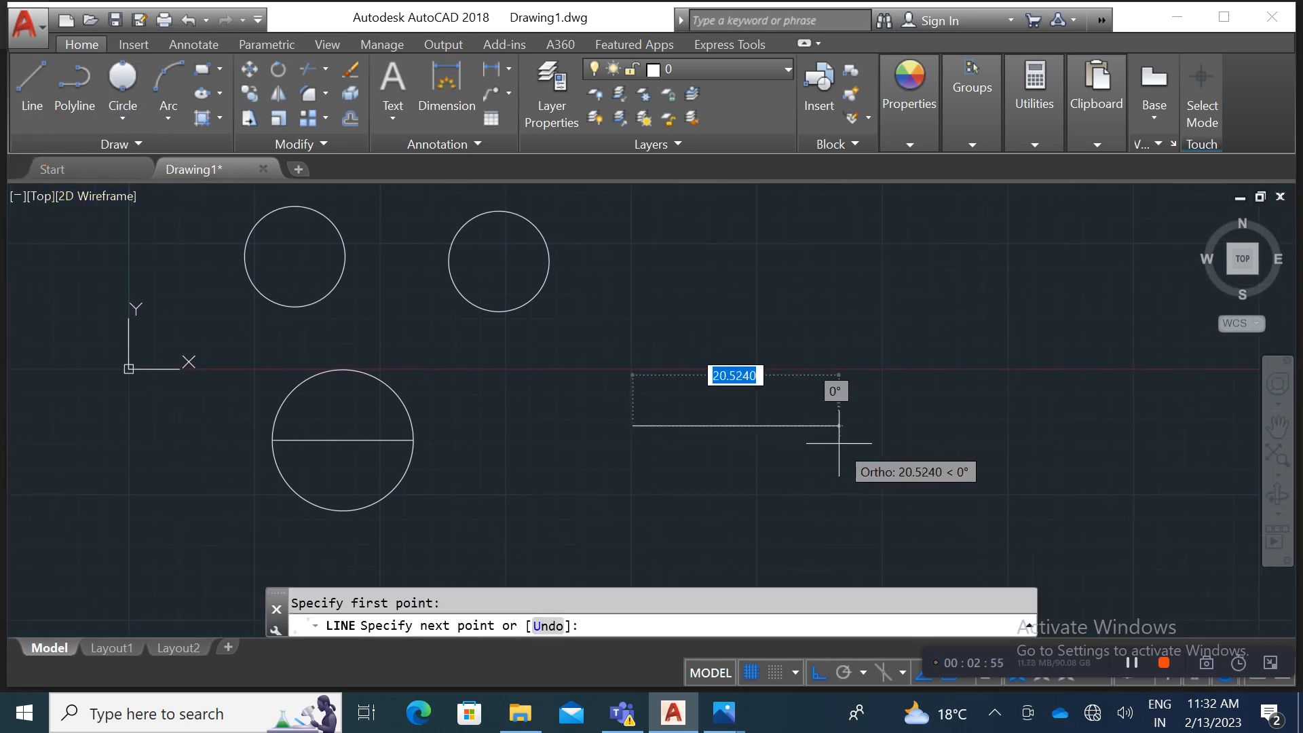
{"action": "left_click", "coordinate": [841, 437]}
{"action": "key", "text": "Return"}
Step: Draw a vertical line upward from the separate horizontal line and connect its upper end to both ends of that line, forming a triangle
{"action": "key", "text": "Return"}
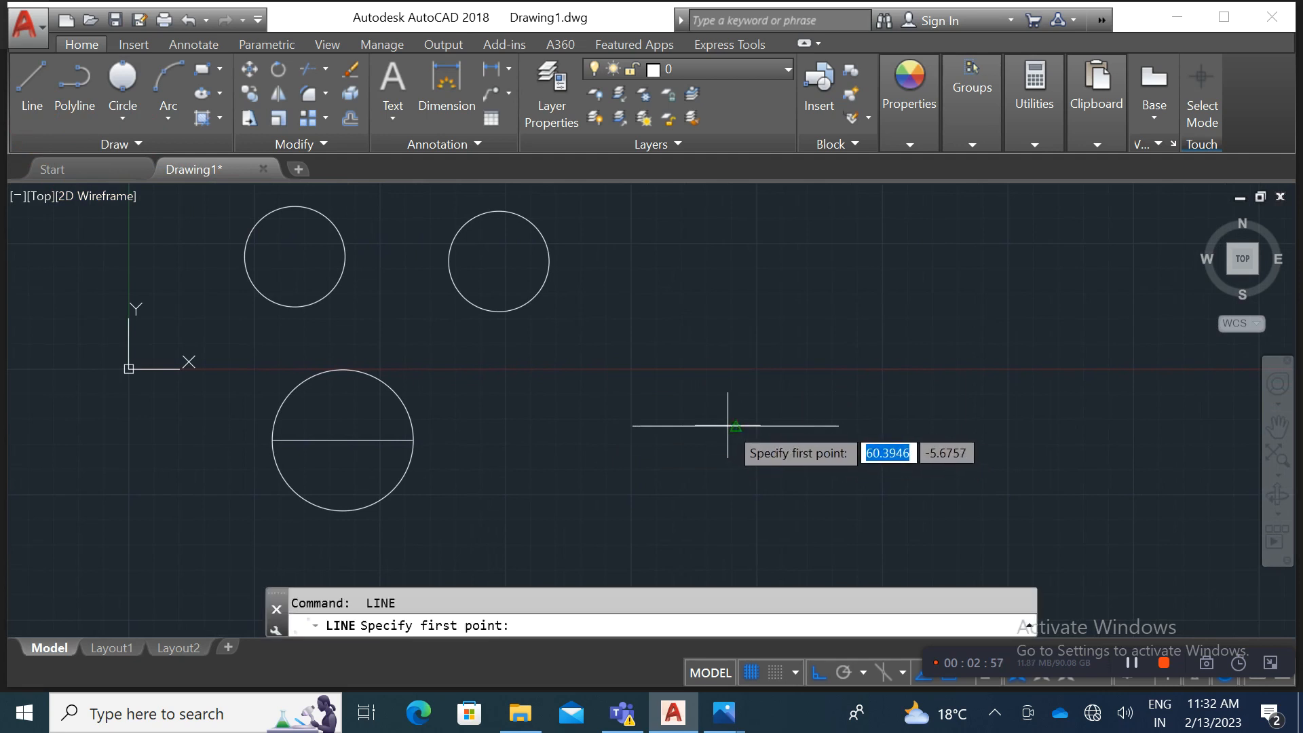
{"action": "left_click", "coordinate": [746, 425]}
{"action": "left_click", "coordinate": [753, 285]}
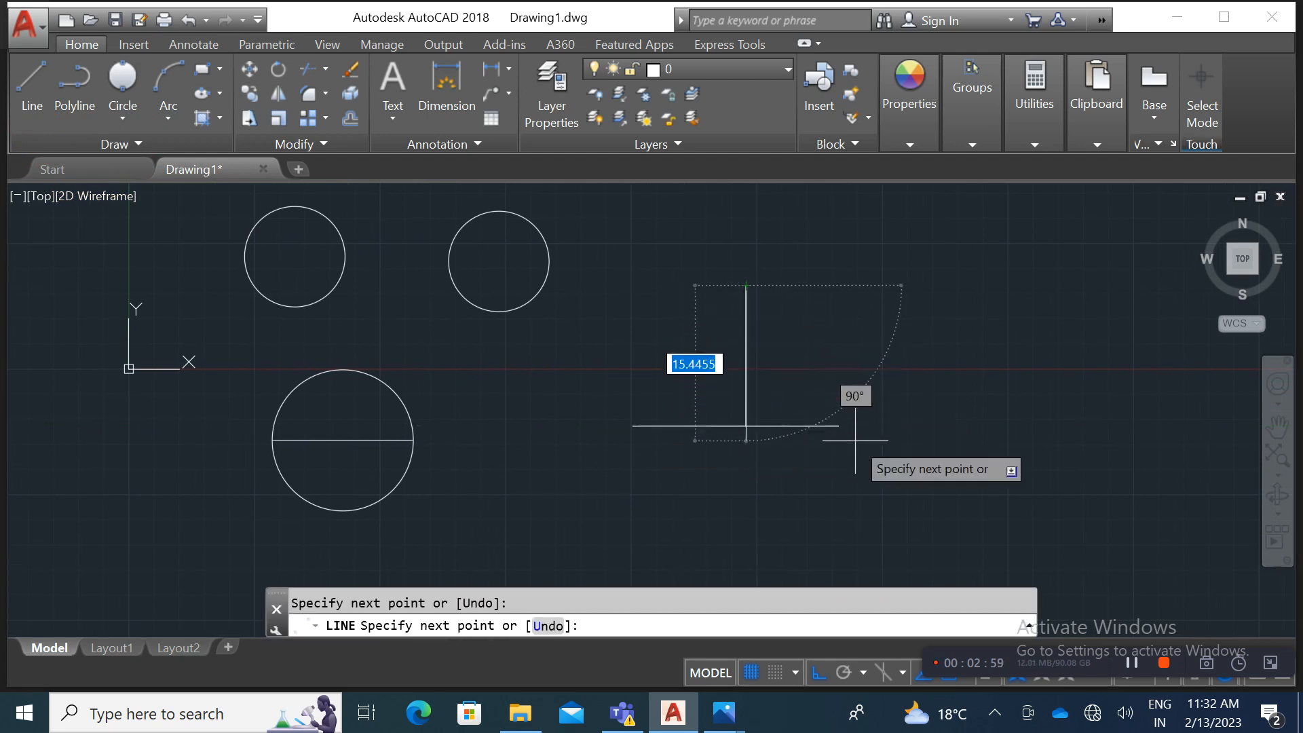
{"action": "left_click", "coordinate": [840, 427]}
{"action": "key", "text": "Return"}
{"action": "key", "text": "Return"}
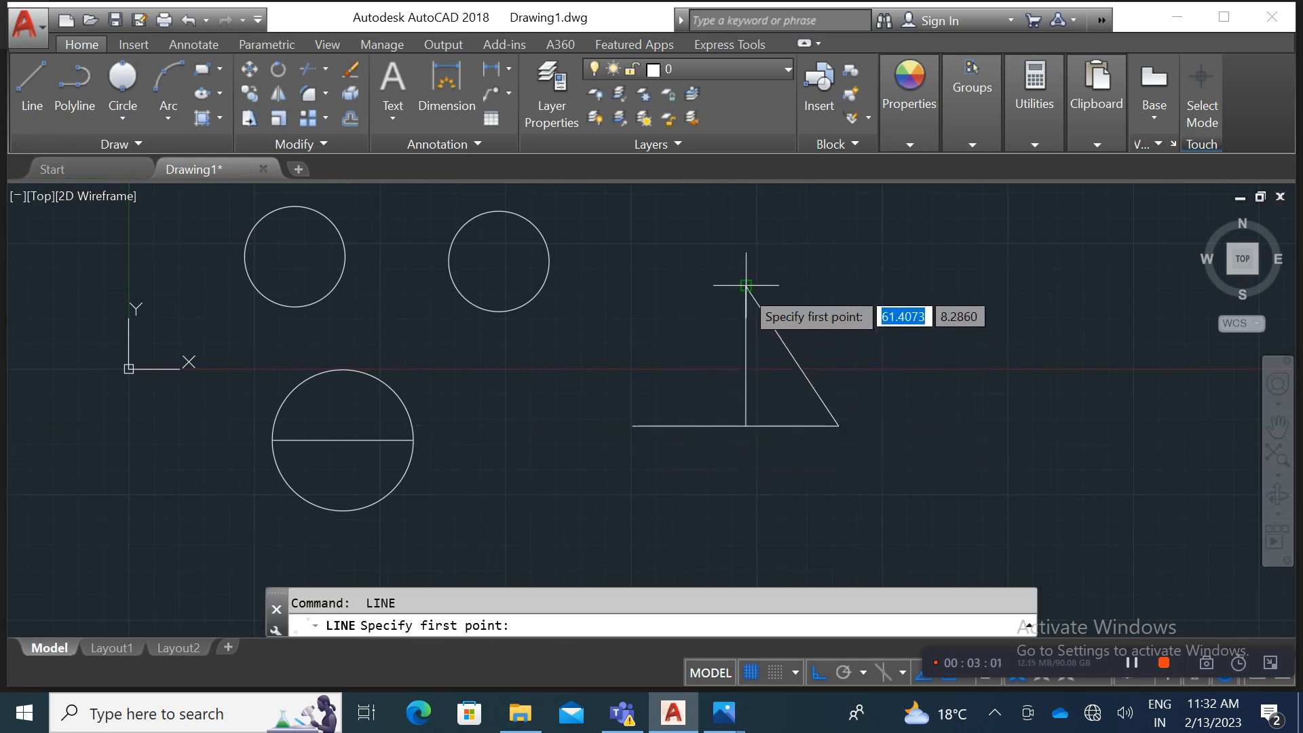
{"action": "left_click", "coordinate": [632, 426]}
{"action": "key", "text": "Return"}
Step: Delete the vertical line inside the triangle
{"action": "left_click", "coordinate": [776, 378]}
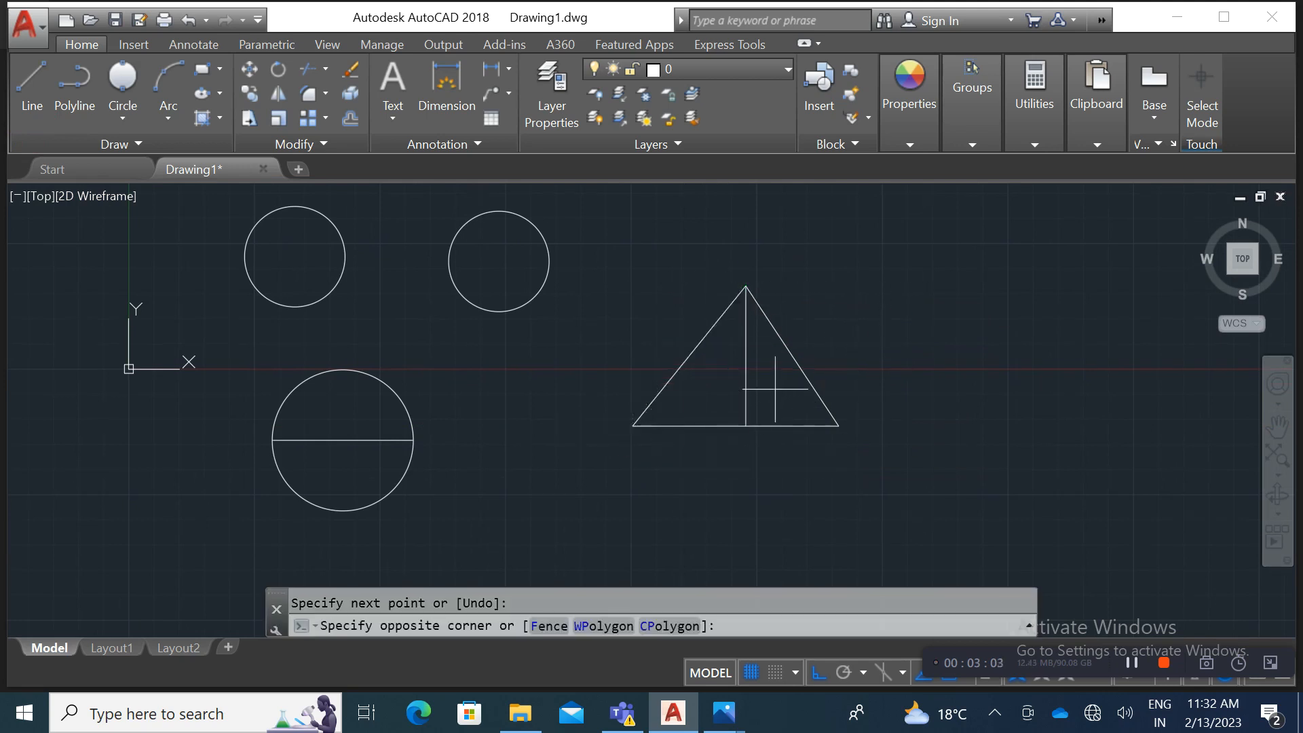
{"action": "left_click", "coordinate": [729, 388]}
{"action": "key", "text": "Delete"}
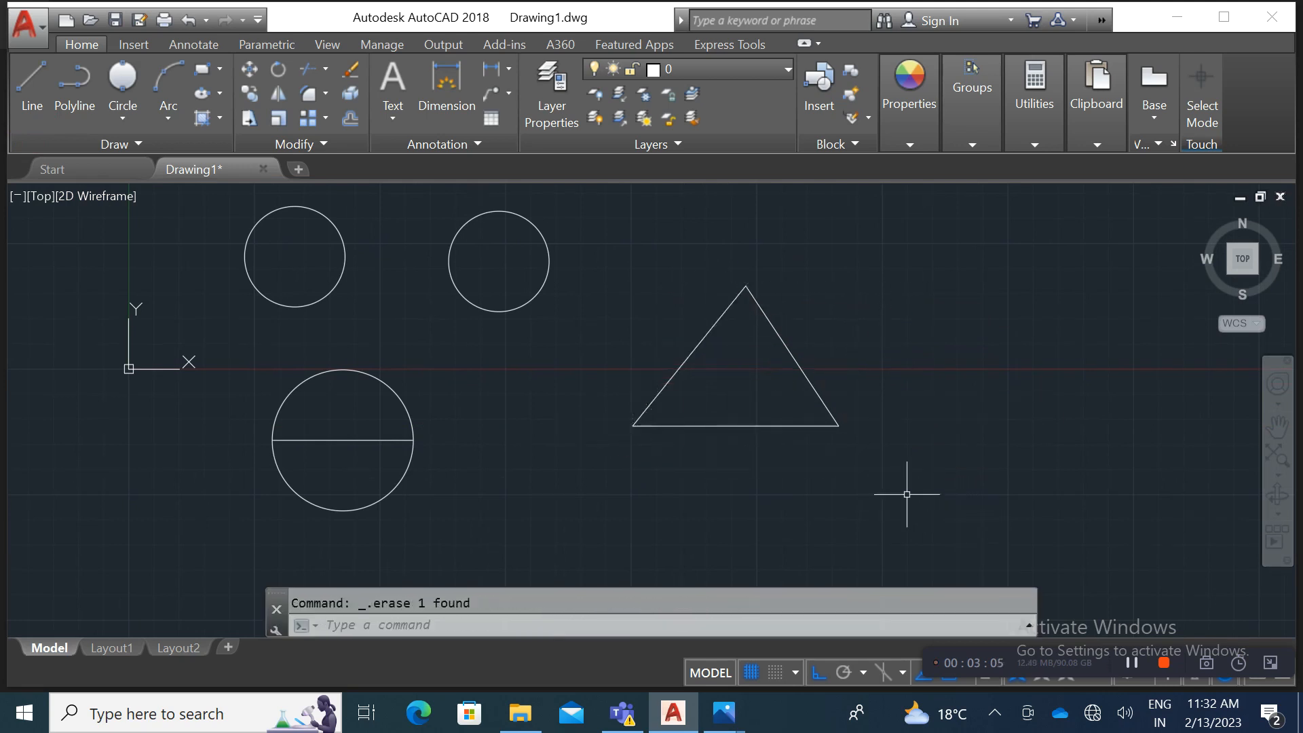
Step: Draw a 3-Point circle through the three corners of the triangle
{"action": "left_click", "coordinate": [124, 113]}
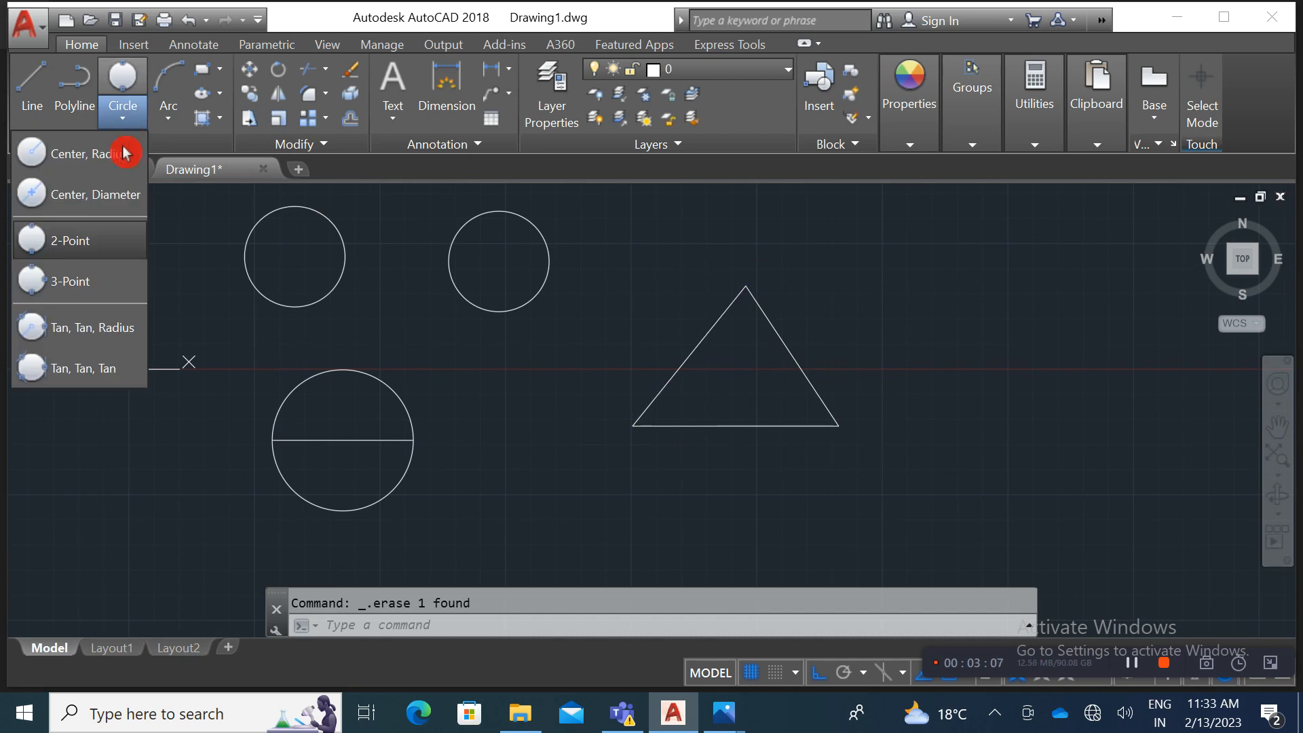
{"action": "left_click", "coordinate": [84, 301]}
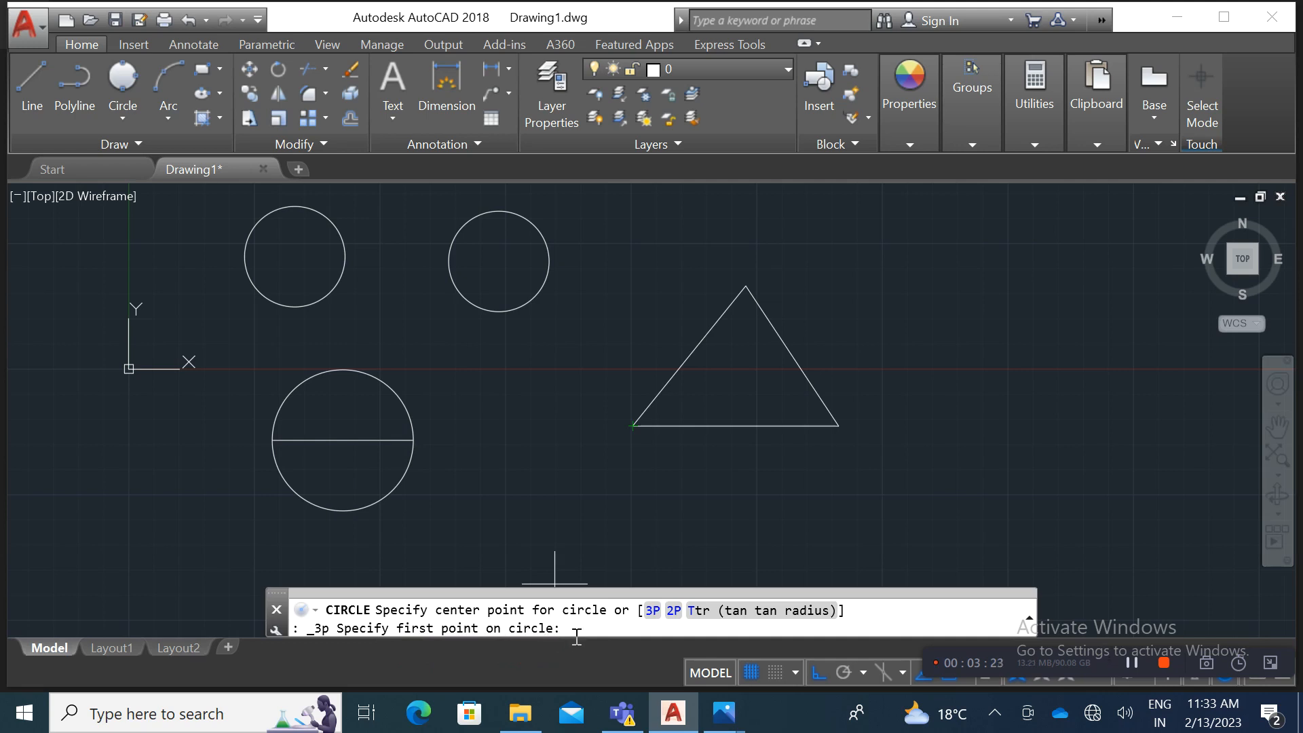
{"action": "left_click", "coordinate": [632, 426]}
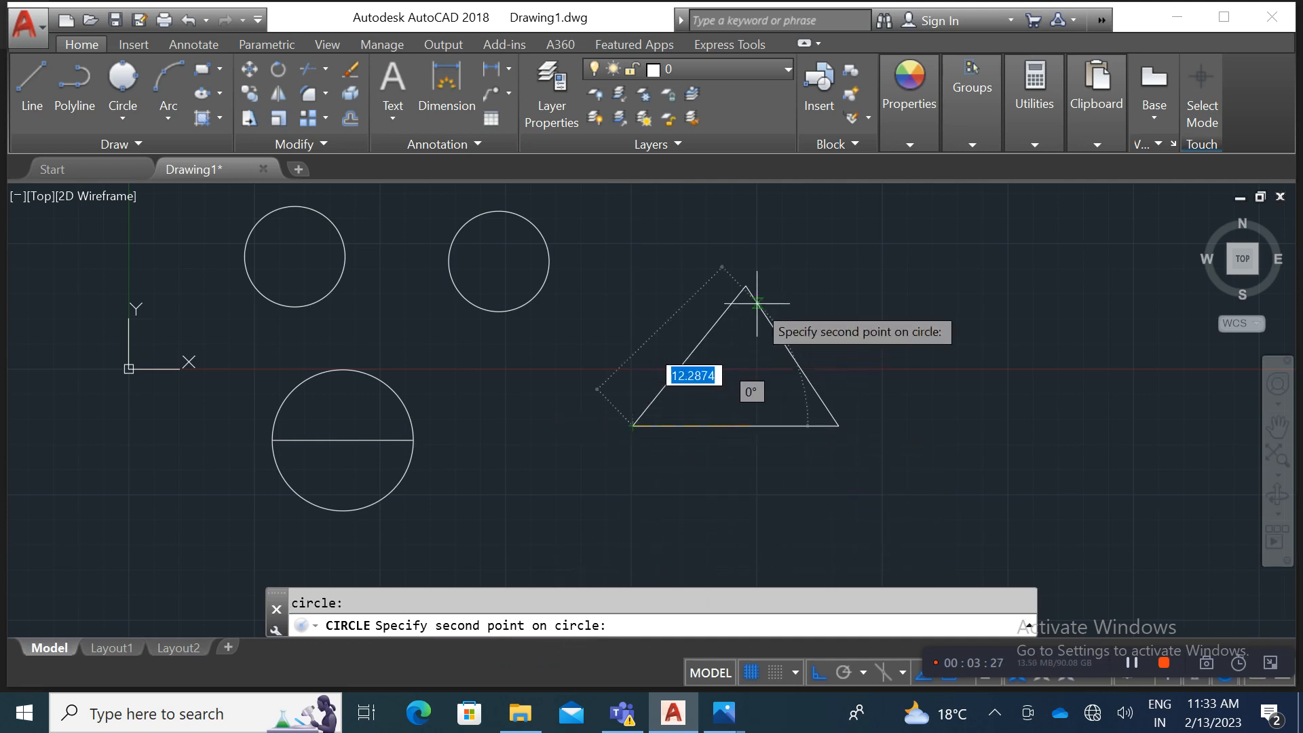
{"action": "left_click", "coordinate": [745, 286]}
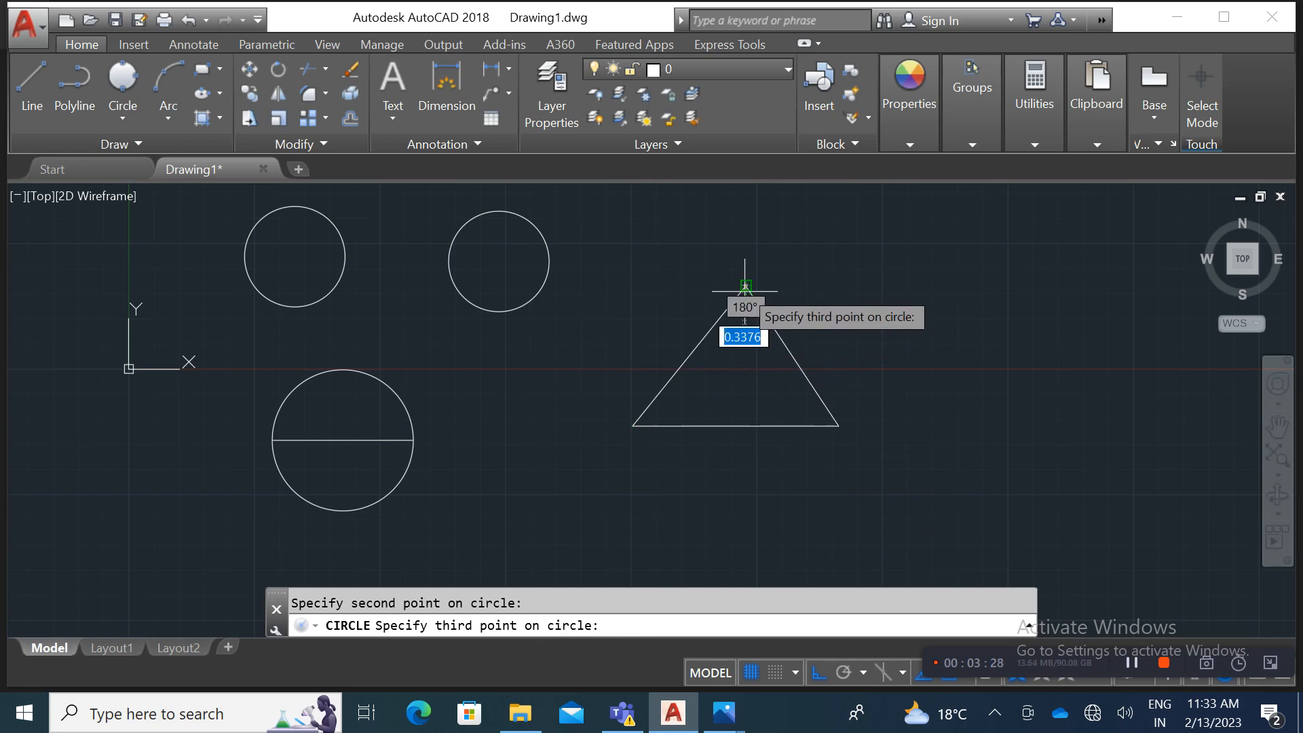
{"action": "left_click", "coordinate": [836, 425]}
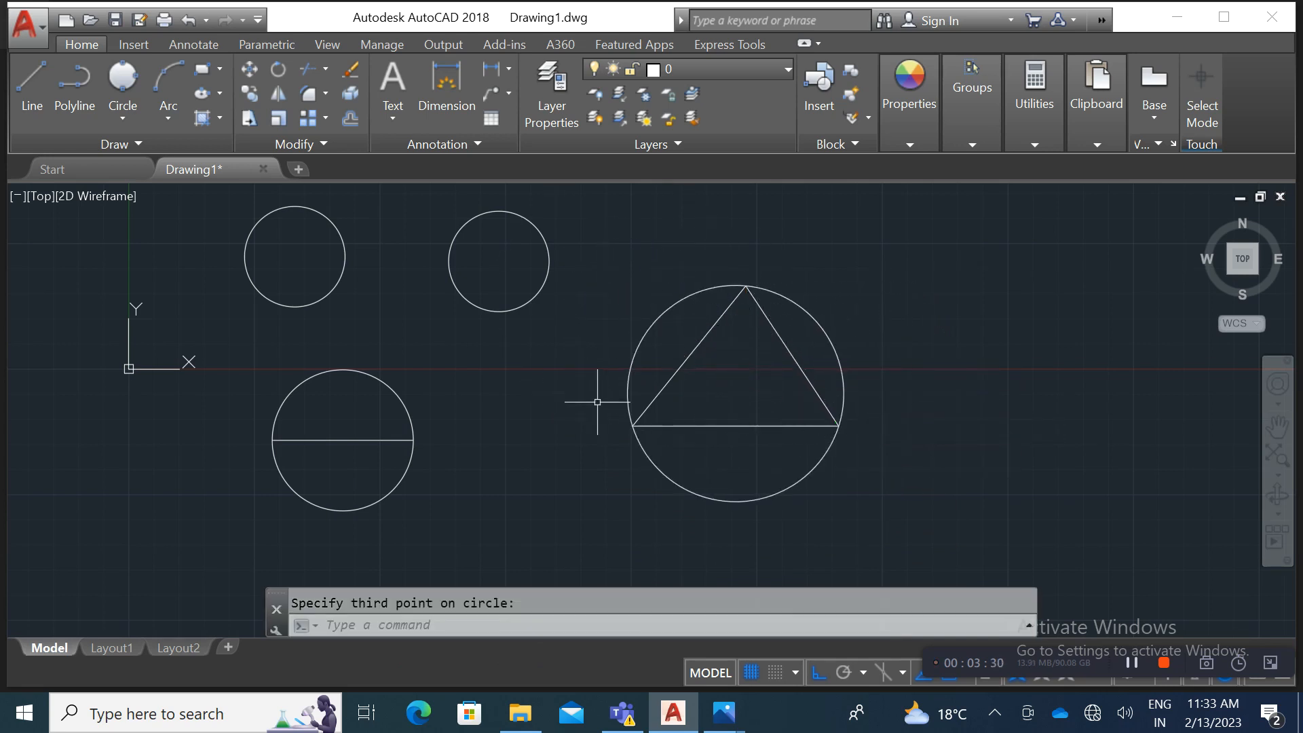
Step: Draw a Tan, Tan, Radius circle with radius 10, tangent to the two upper equal-sized circles
{"action": "middle_click_drag", "start_coordinate": [803, 416], "coordinate": [588, 407]}
{"action": "left_click", "coordinate": [124, 121]}
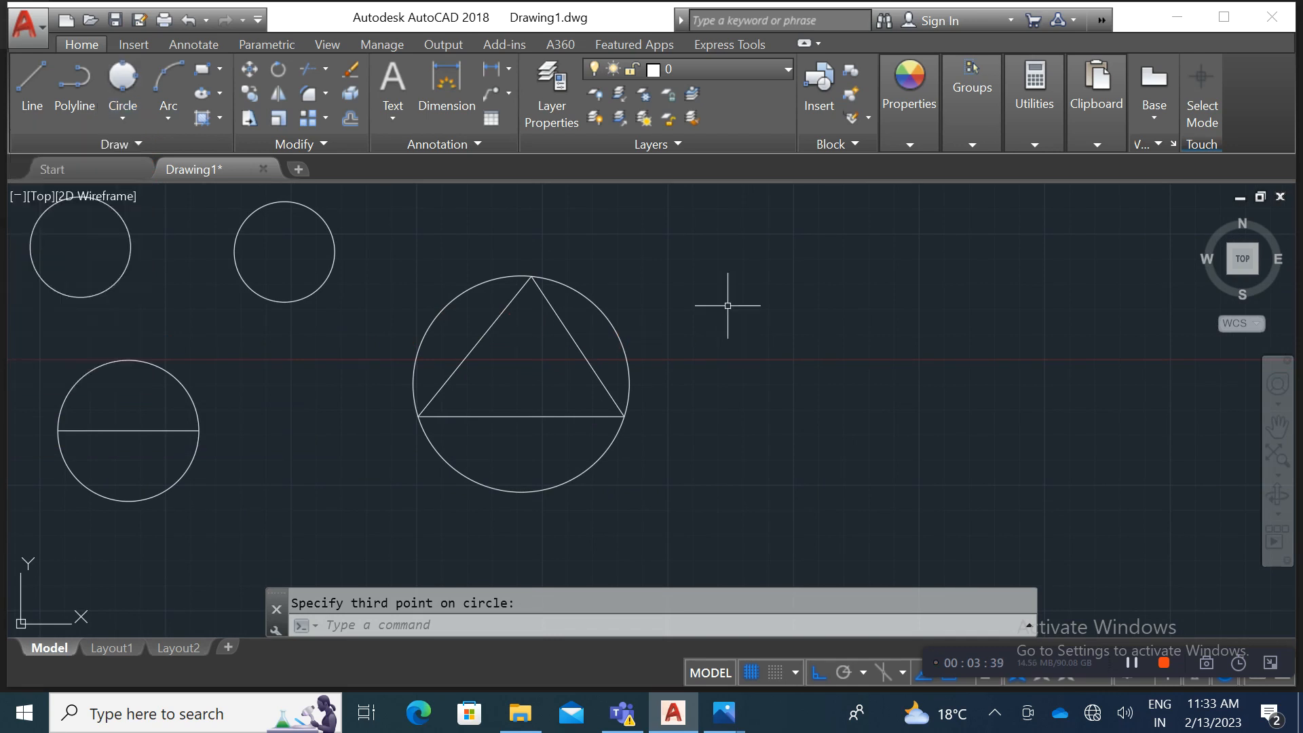
{"action": "middle_click_drag", "start_coordinate": [578, 261], "coordinate": [789, 343]}
{"action": "scroll", "coordinate": [326, 320], "scroll_direction": "up", "scroll_amount": 3}
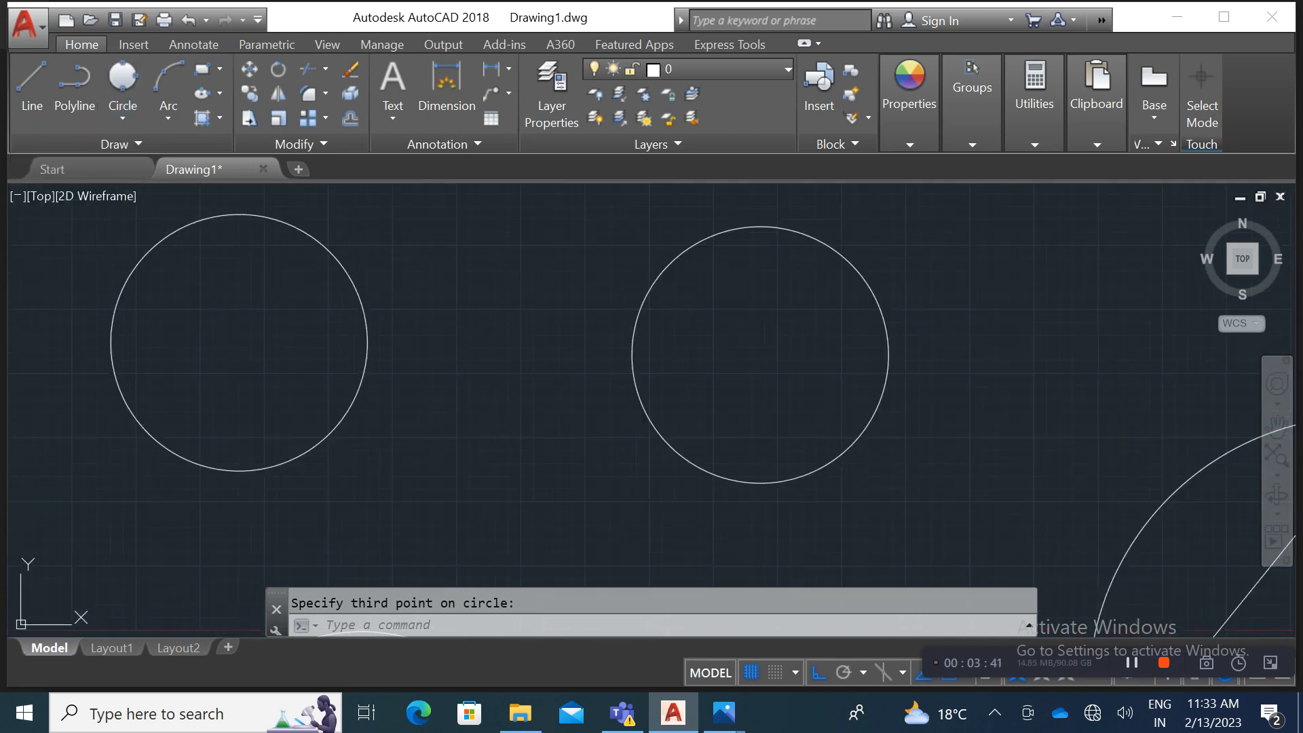
{"action": "middle_click_drag", "start_coordinate": [332, 321], "coordinate": [321, 362]}
{"action": "scroll", "coordinate": [421, 363], "scroll_direction": "down", "scroll_amount": 4}
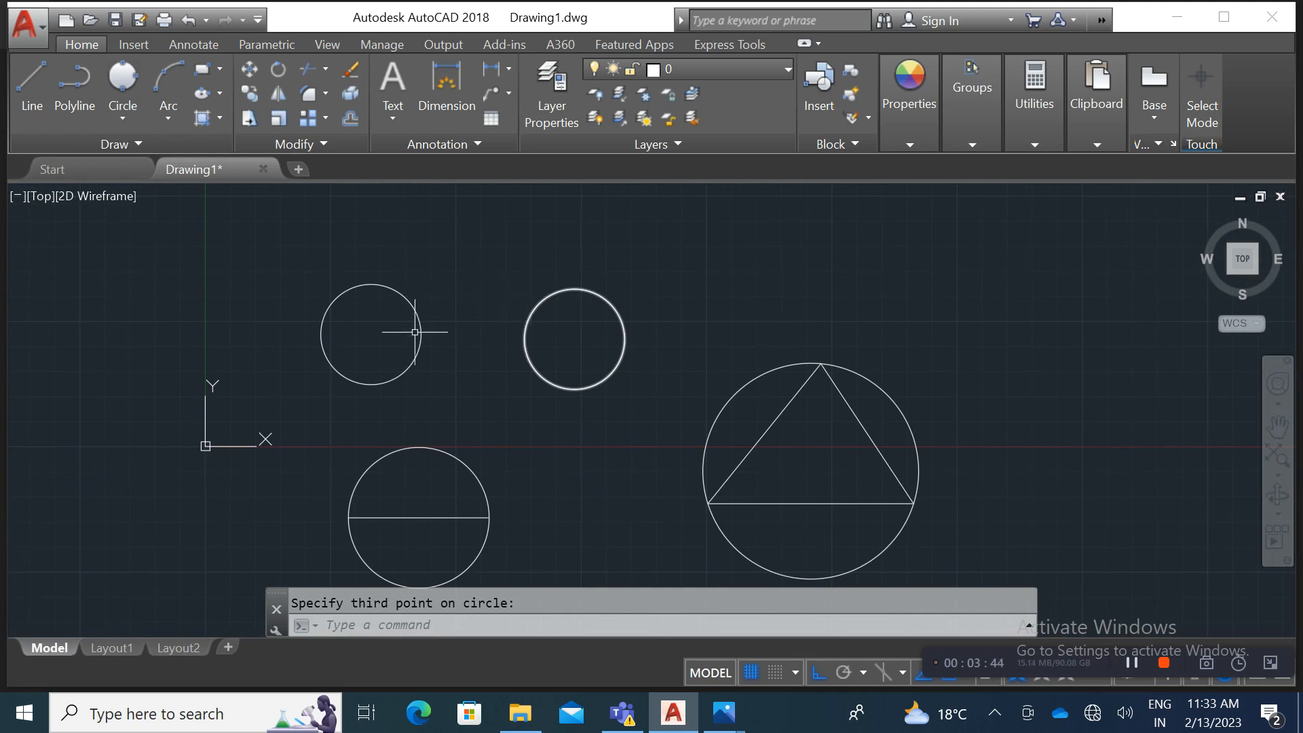
{"action": "scroll", "coordinate": [482, 304], "scroll_direction": "up", "scroll_amount": 4}
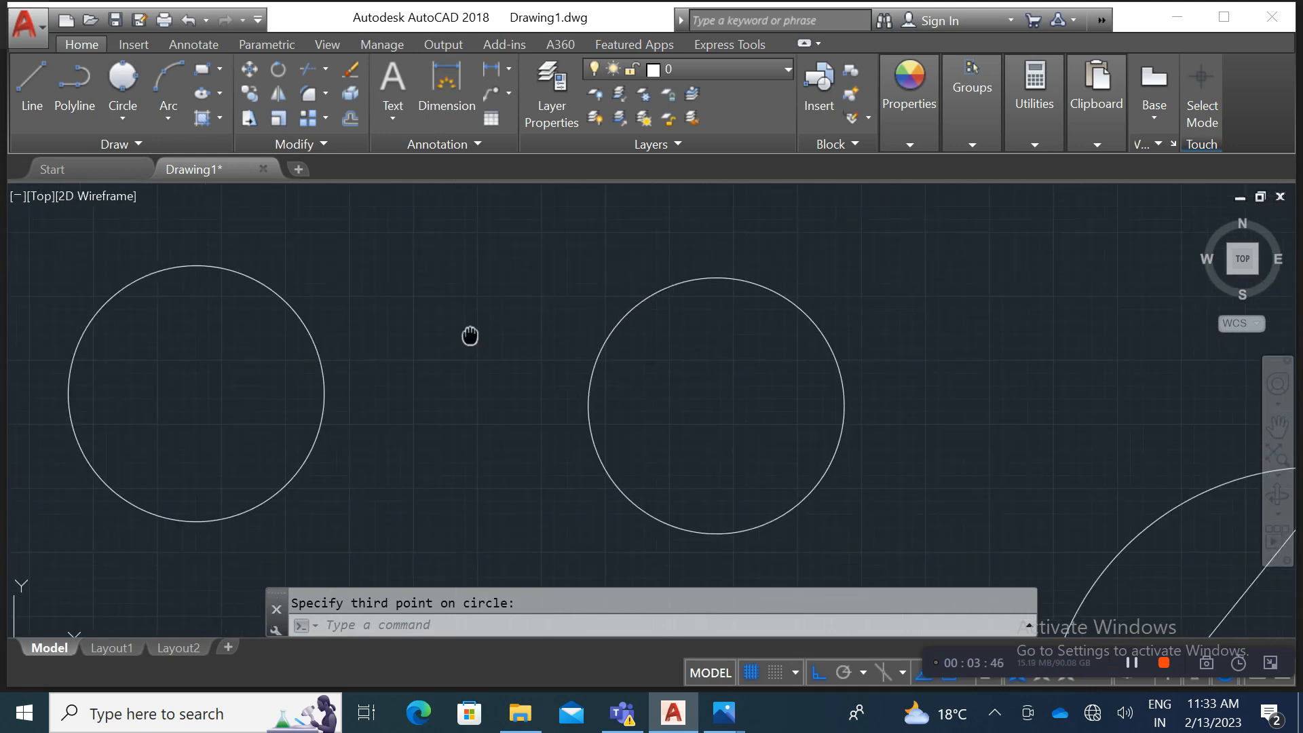
{"action": "left_click", "coordinate": [129, 114]}
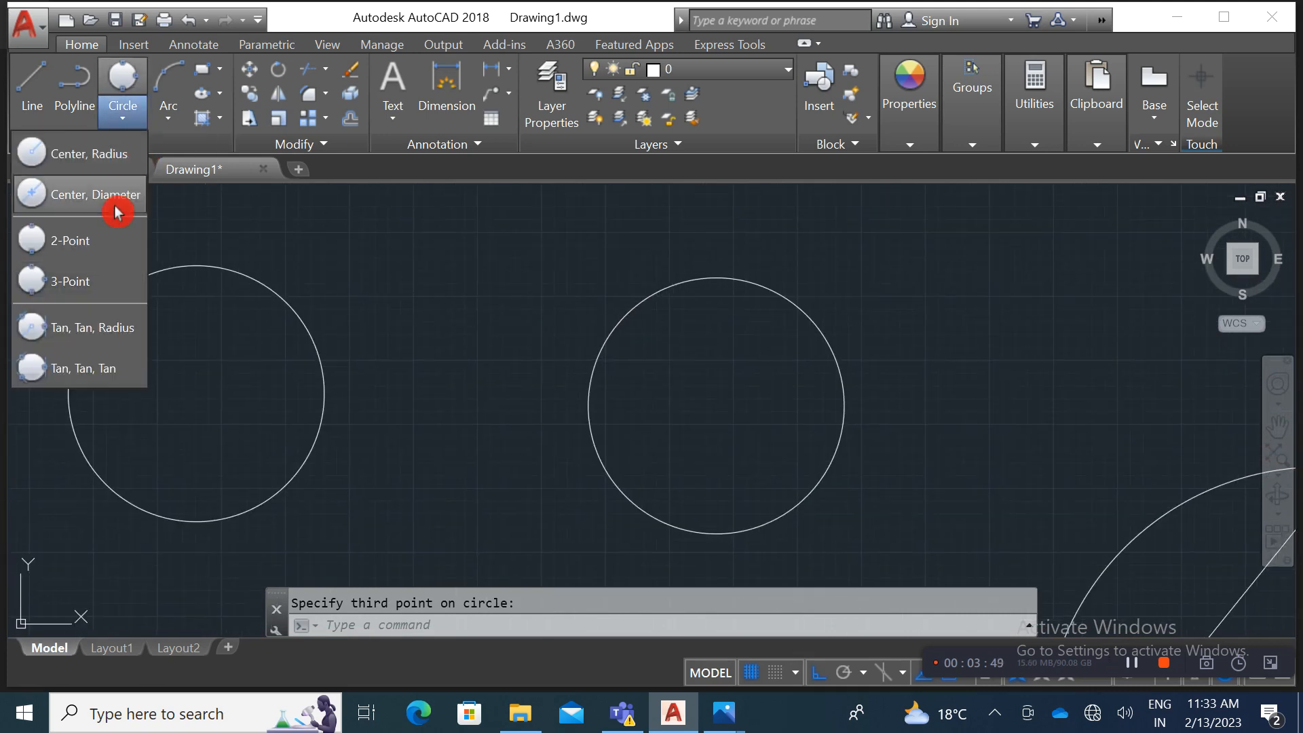
{"action": "left_click", "coordinate": [114, 347]}
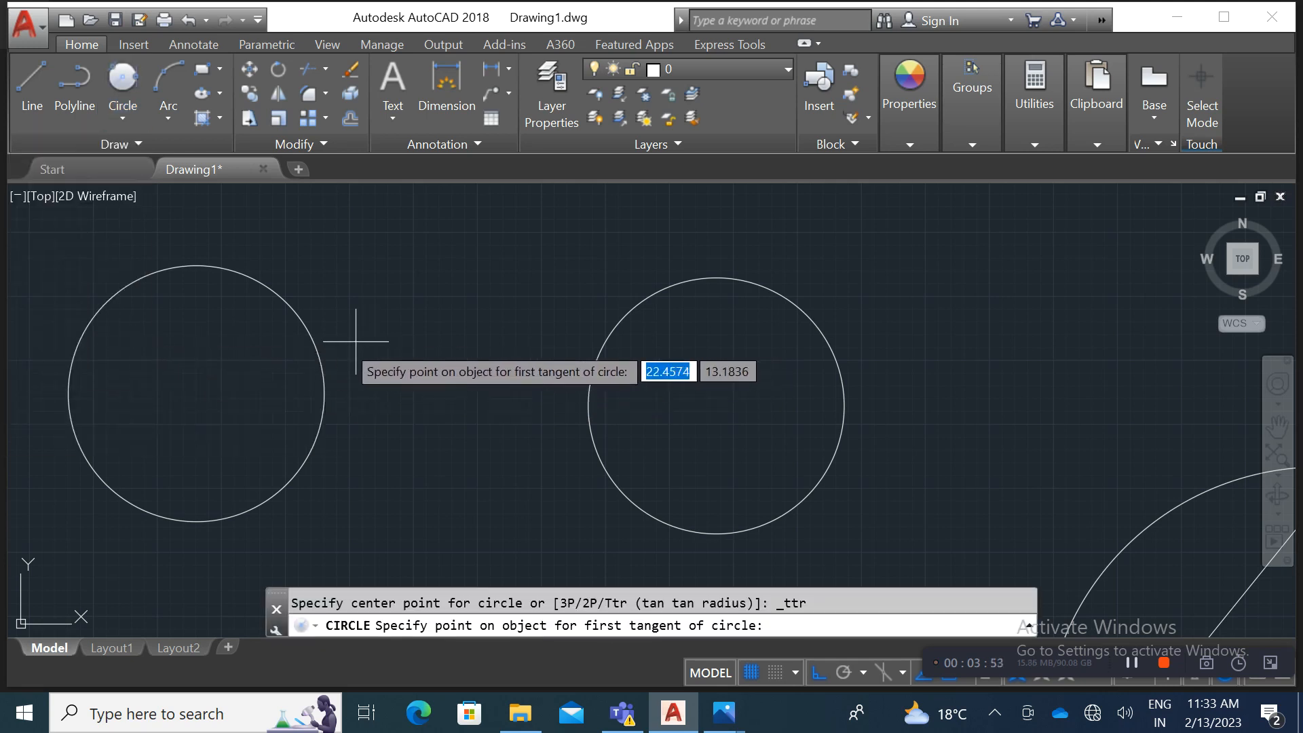
{"action": "left_click", "coordinate": [319, 360]}
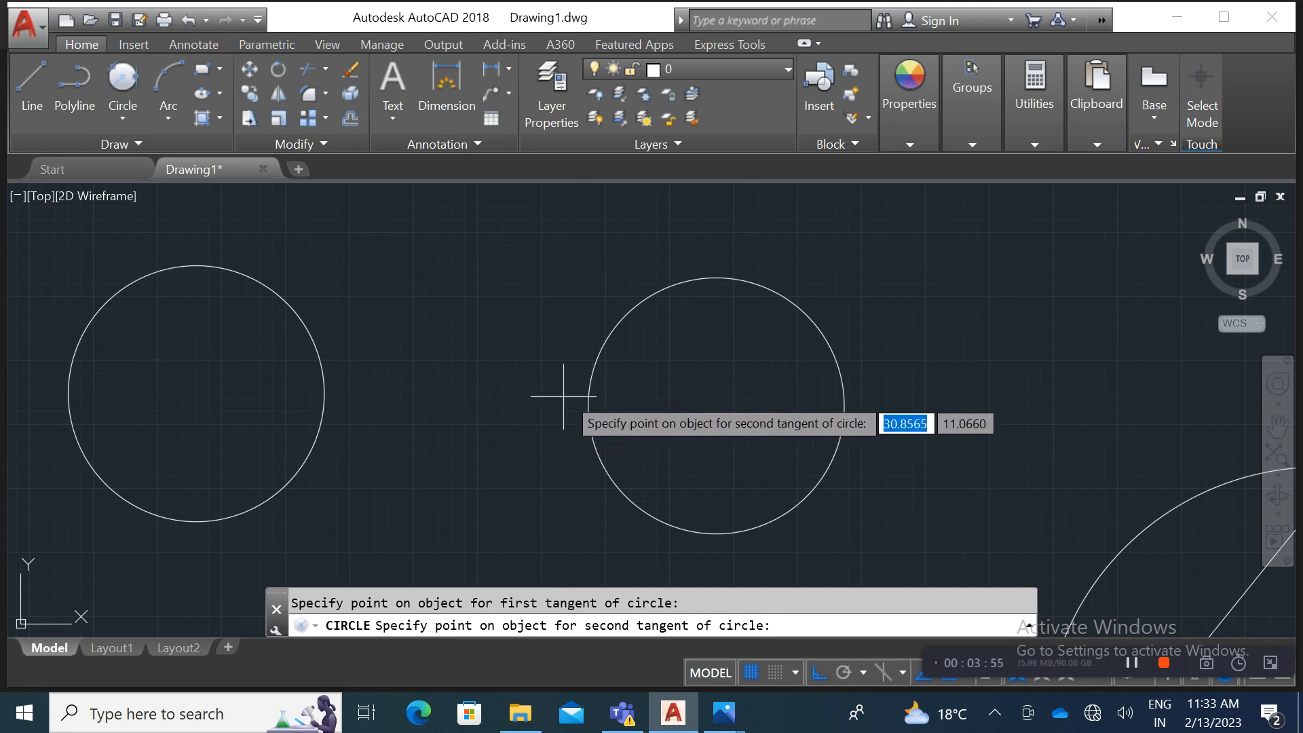
{"action": "left_click", "coordinate": [595, 373]}
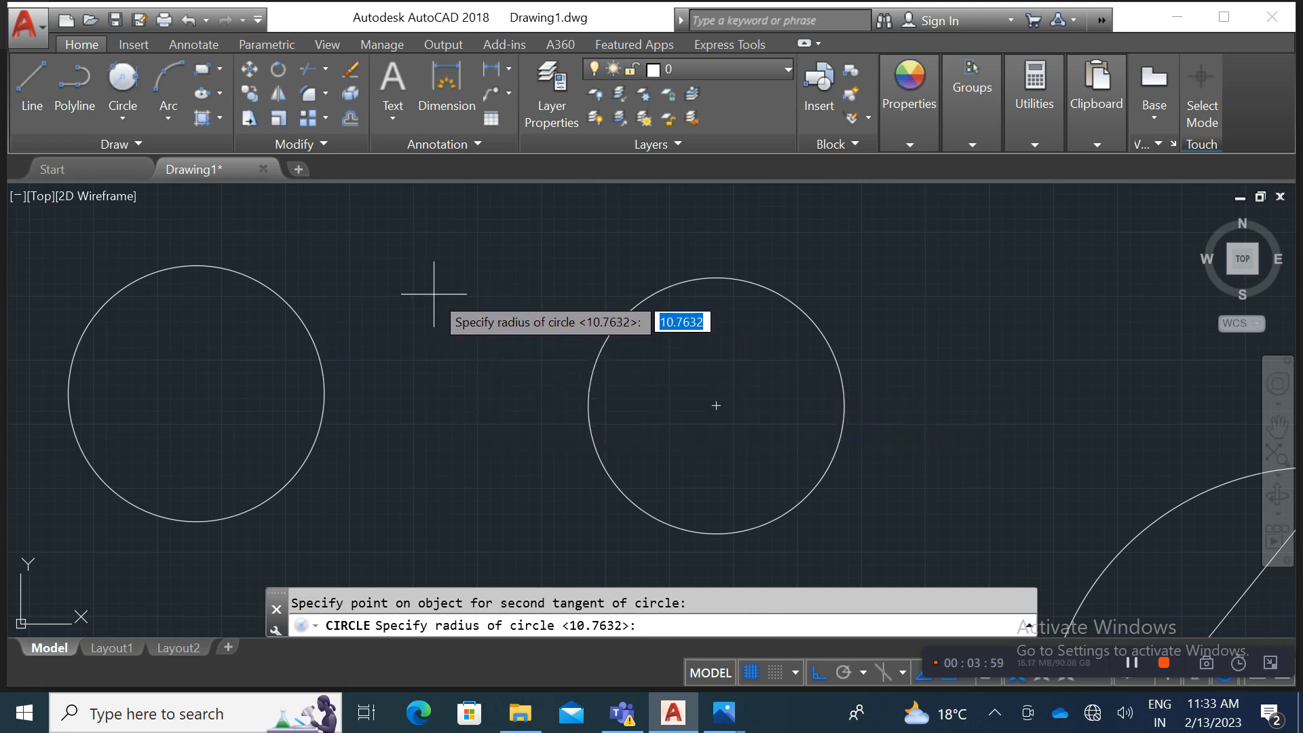
{"action": "type", "text": "10"}
{"action": "key", "text": "Return"}
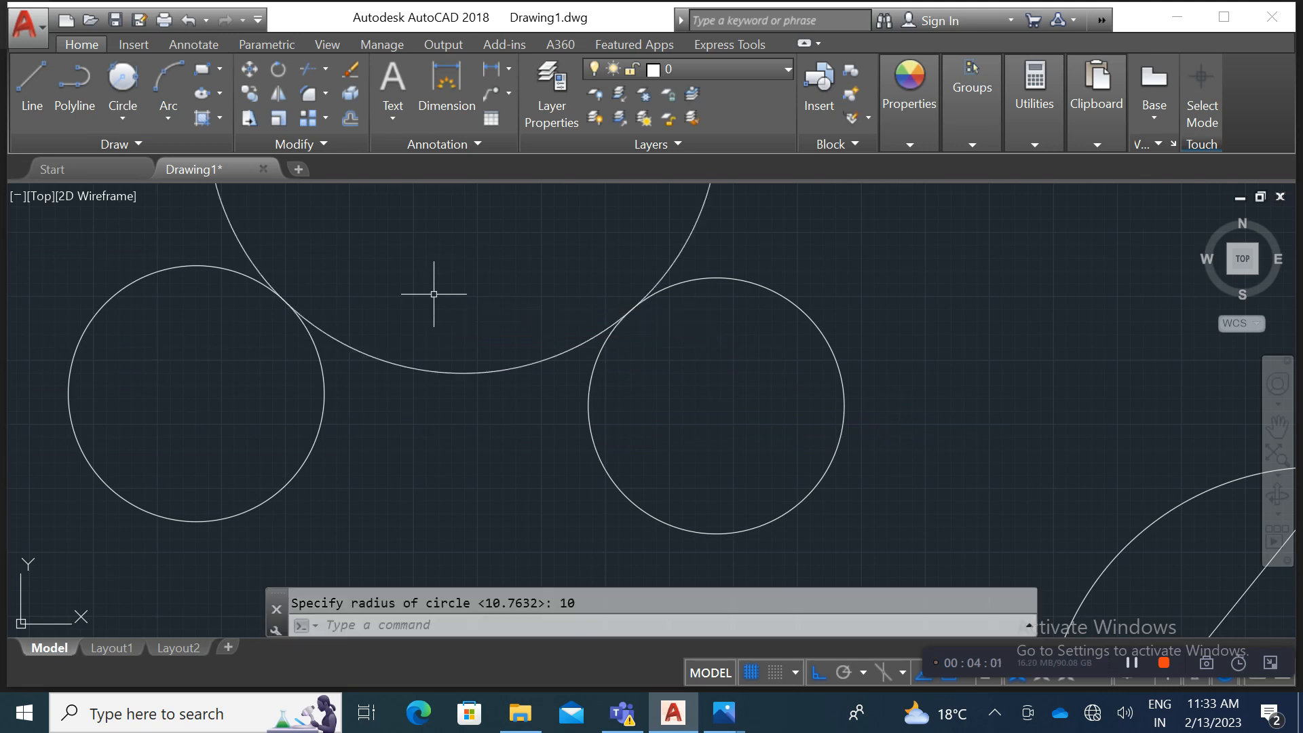
Step: Draw a single horizontal line 10 units long in the empty area above the circle around the triangle
{"action": "scroll", "coordinate": [429, 327], "scroll_direction": "down", "scroll_amount": 3}
{"action": "scroll", "coordinate": [465, 360], "scroll_direction": "up", "scroll_amount": 1}
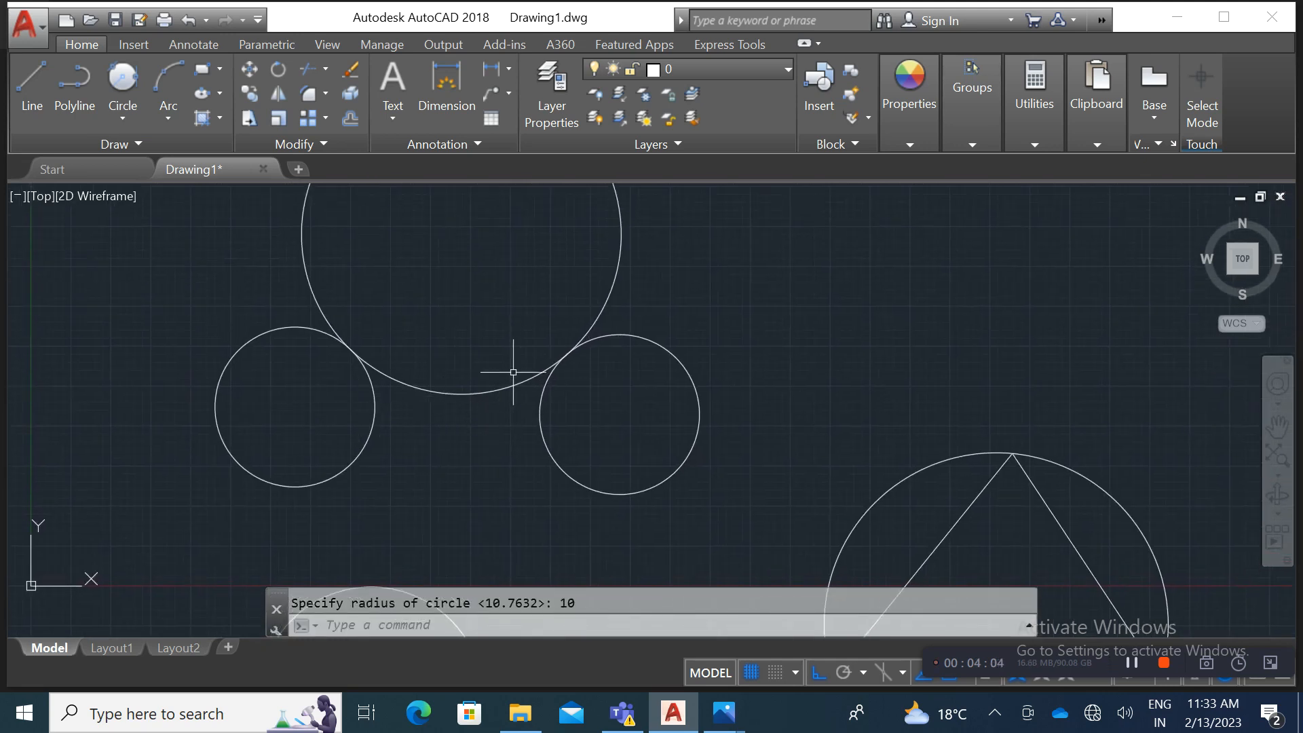
{"action": "scroll", "coordinate": [533, 402], "scroll_direction": "up", "scroll_amount": 2}
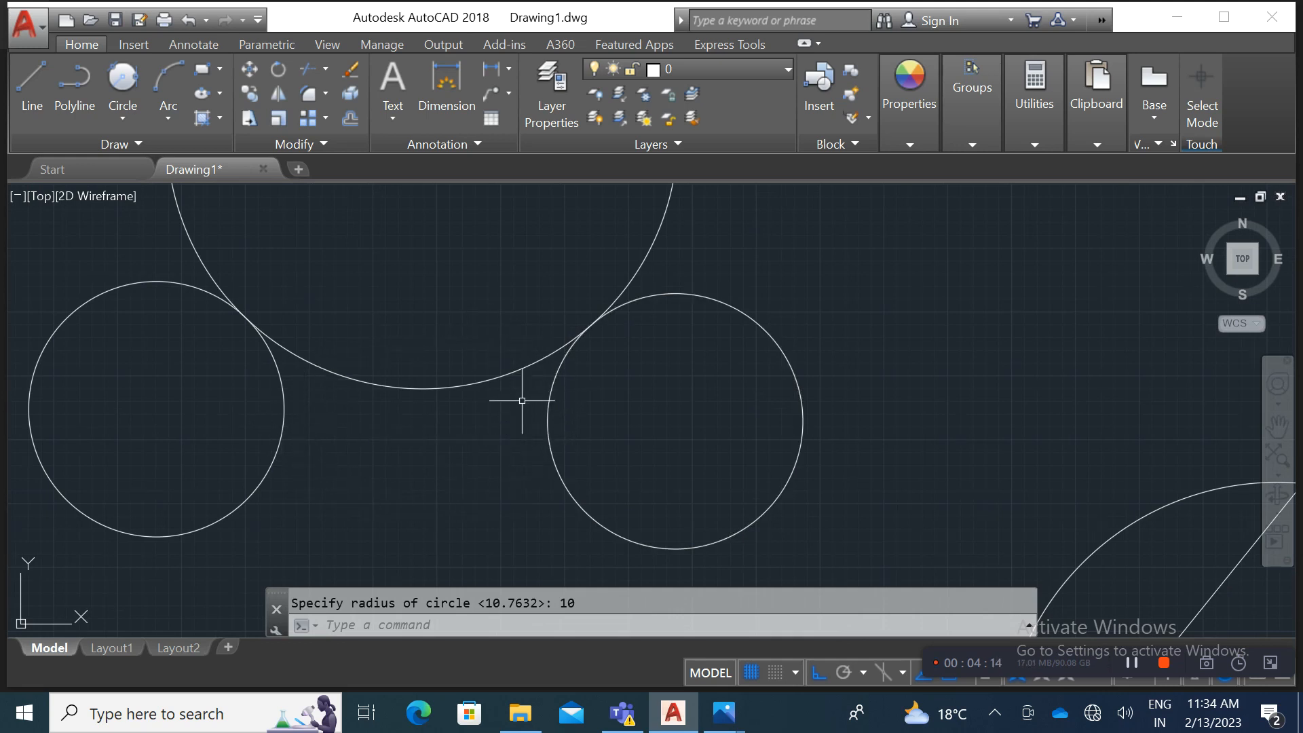
{"action": "scroll", "coordinate": [522, 400], "scroll_direction": "down", "scroll_amount": 2}
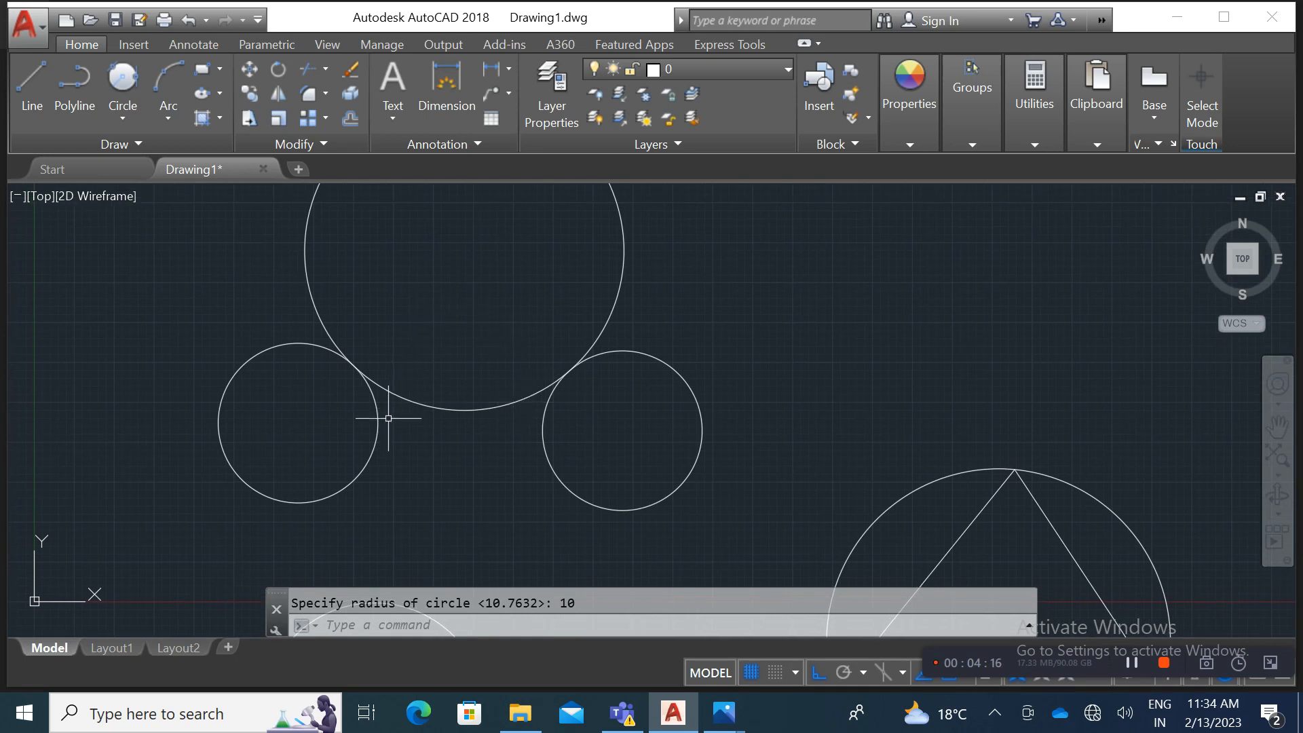
{"action": "scroll", "coordinate": [507, 402], "scroll_direction": "down", "scroll_amount": 4}
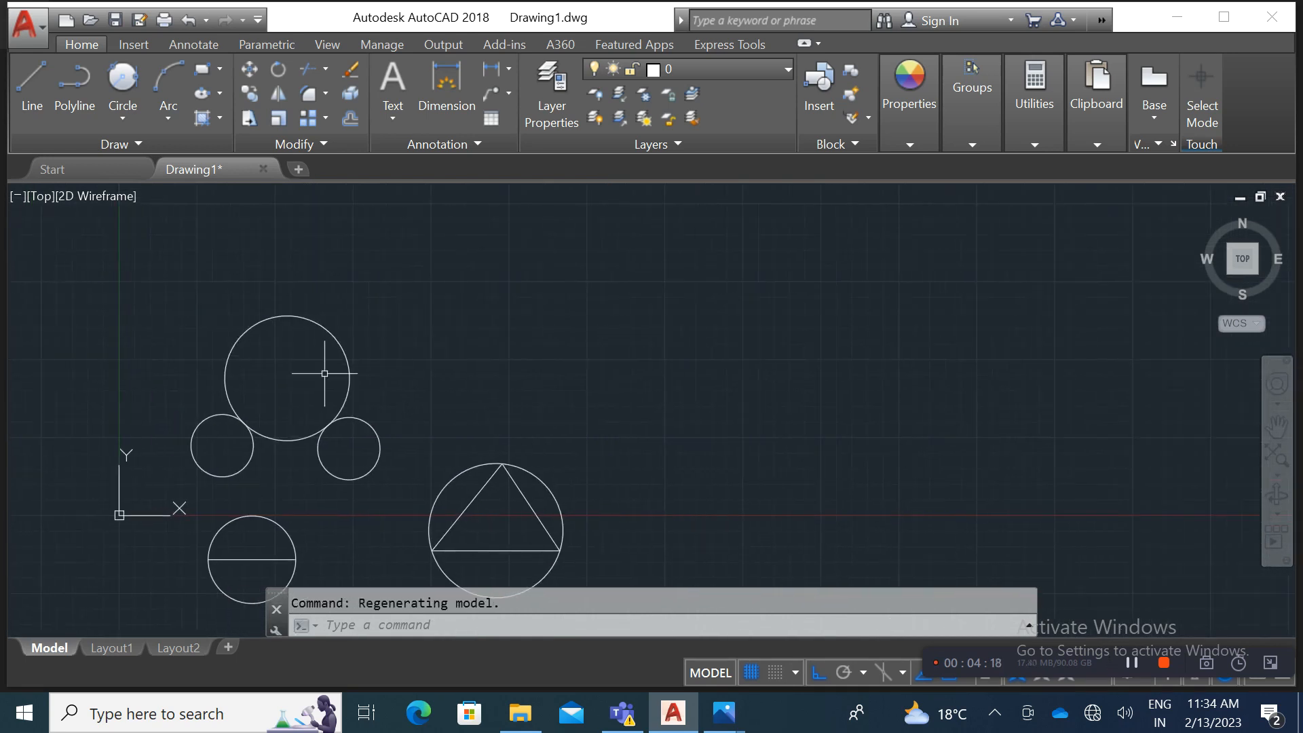
{"action": "left_click", "coordinate": [32, 88]}
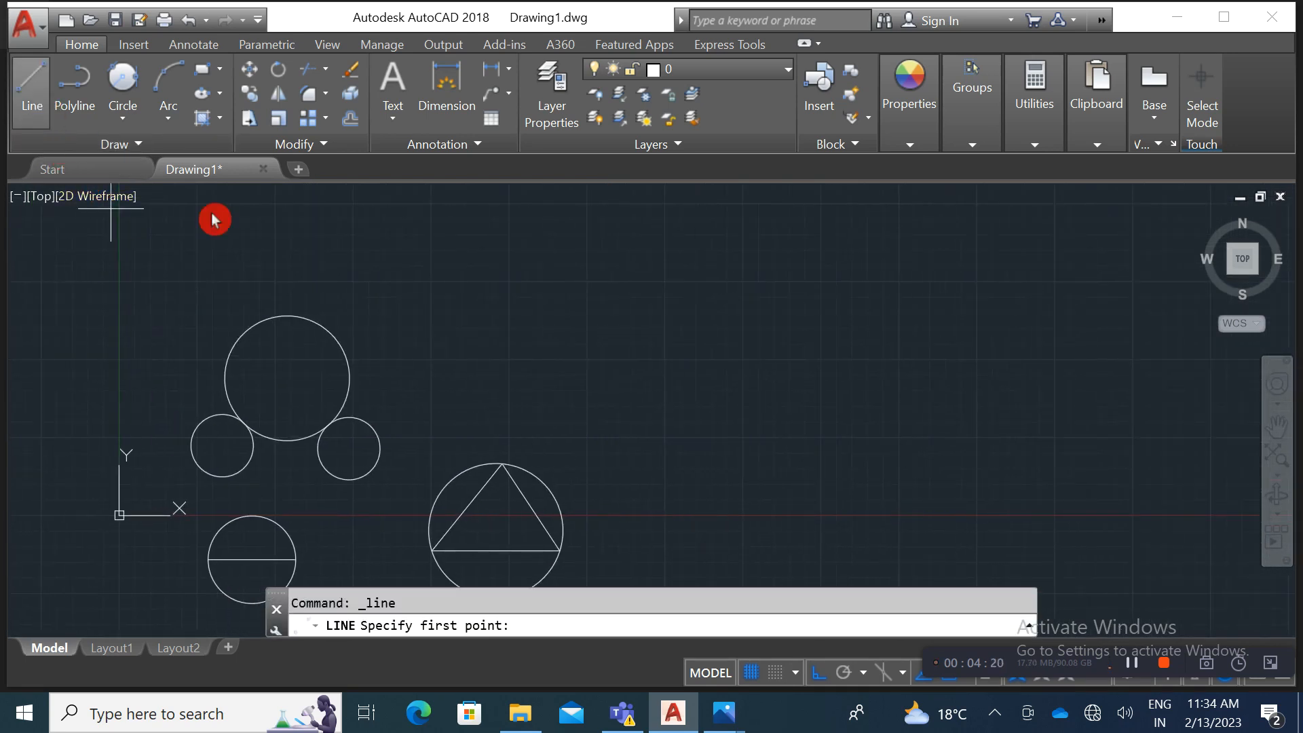
{"action": "left_click", "coordinate": [479, 332]}
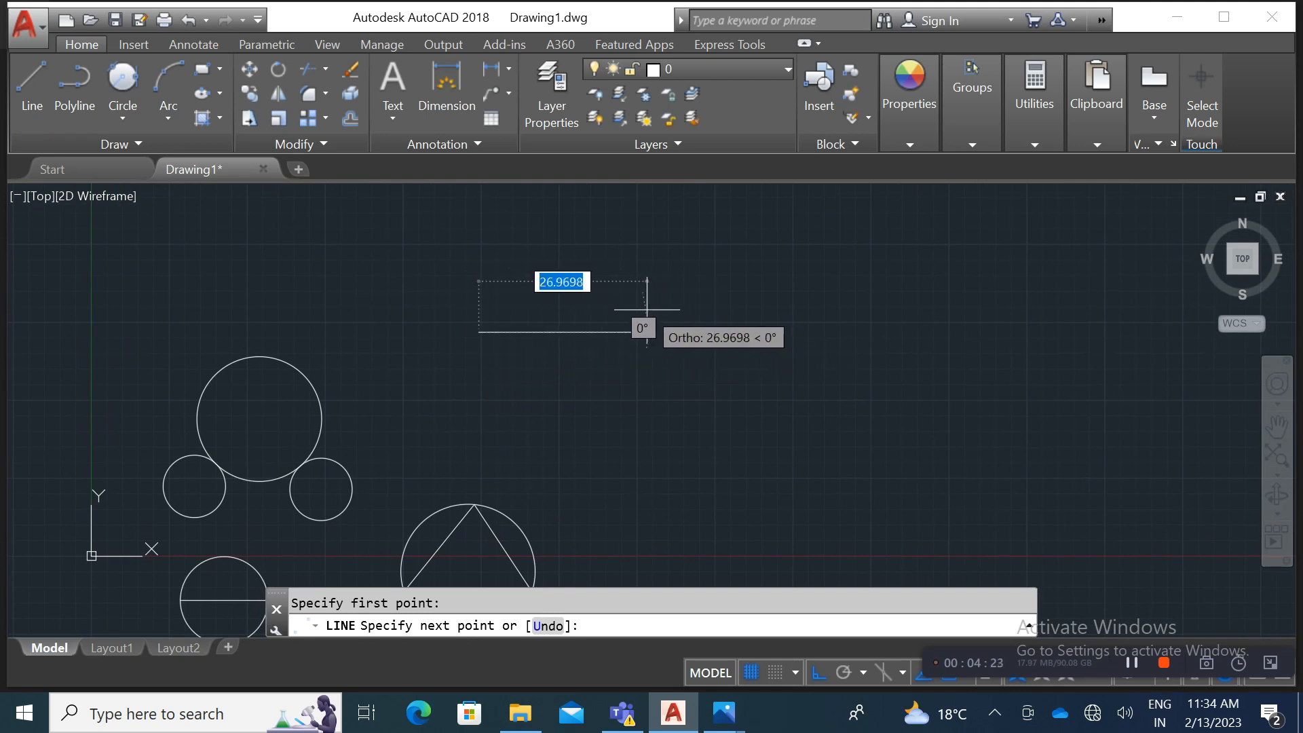
{"action": "left_click", "coordinate": [659, 328]}
{"action": "type", "text": "10"}
{"action": "key", "text": "Return"}
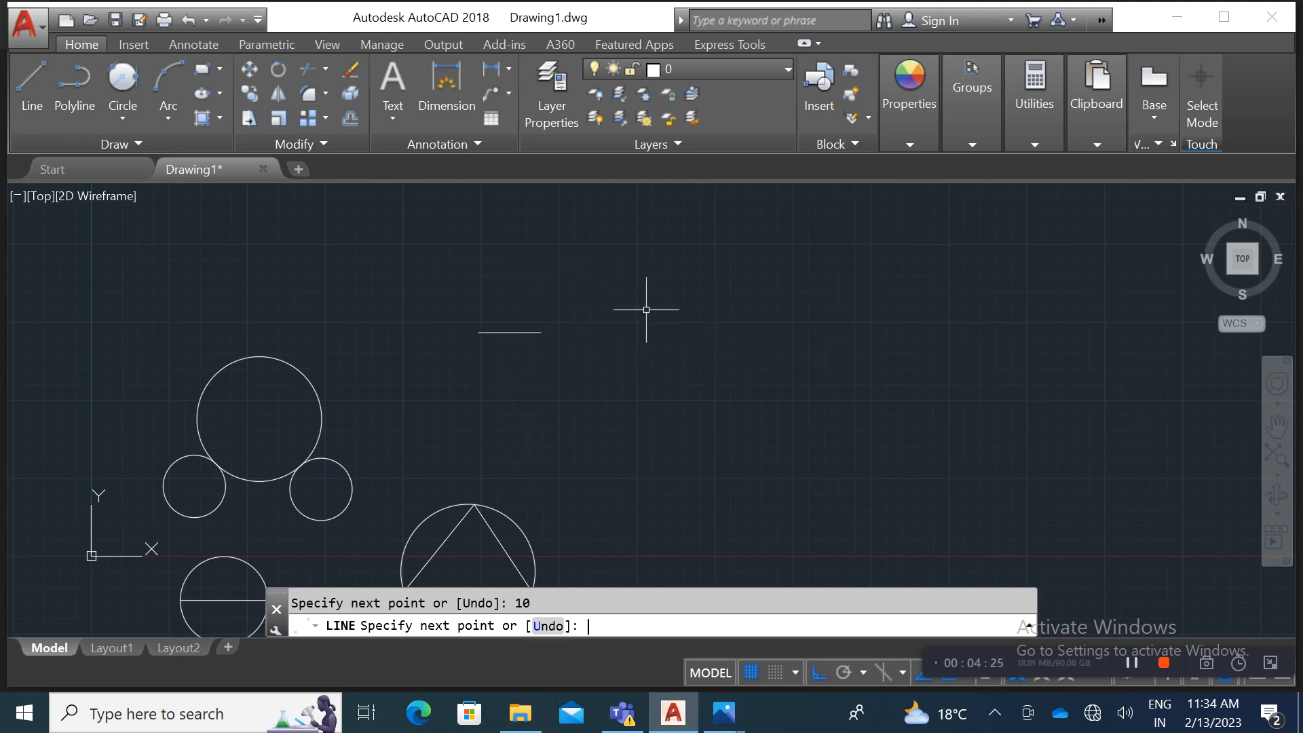
{"action": "key", "text": "Return"}
Step: Start a Tan, Tan, Radius circle for the new 10-unit line and enable all object snap modes
{"action": "scroll", "coordinate": [516, 352], "scroll_direction": "up", "scroll_amount": 6}
{"action": "scroll", "coordinate": [467, 251], "scroll_direction": "up", "scroll_amount": 4}
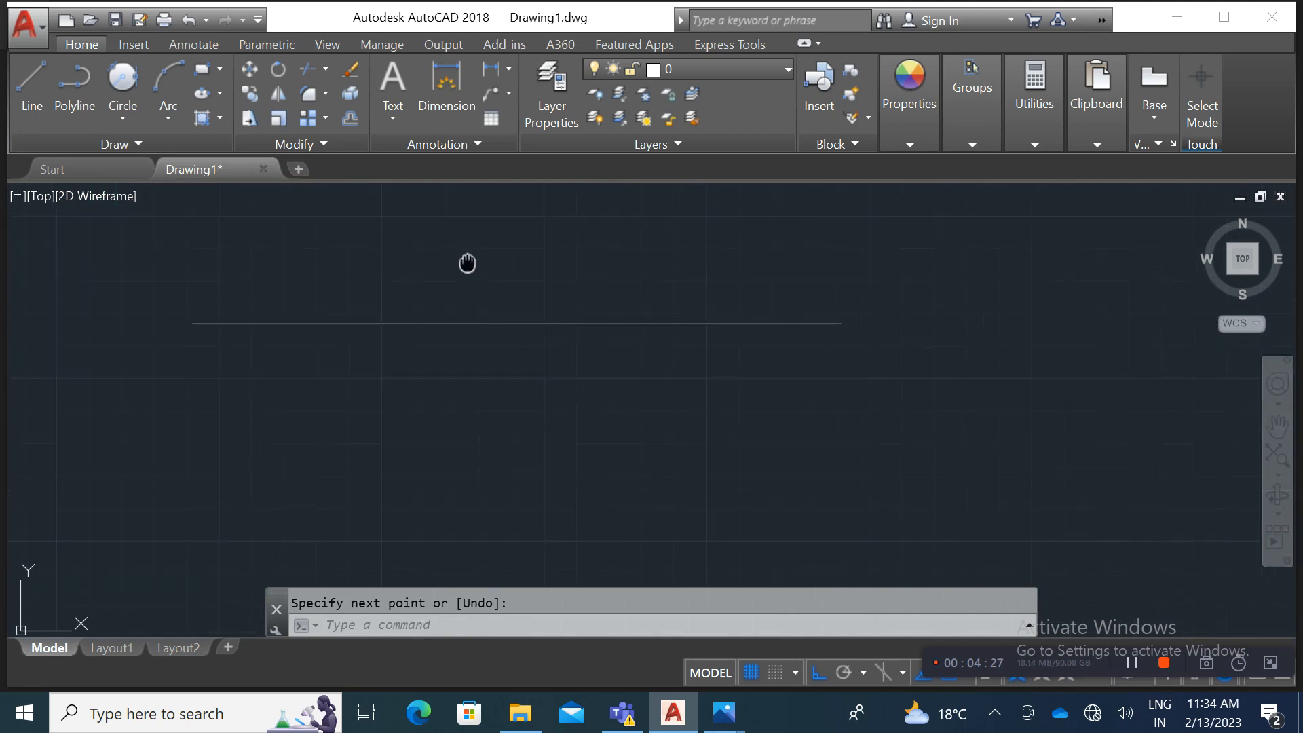
{"action": "middle_click_drag", "start_coordinate": [466, 262], "coordinate": [477, 346]}
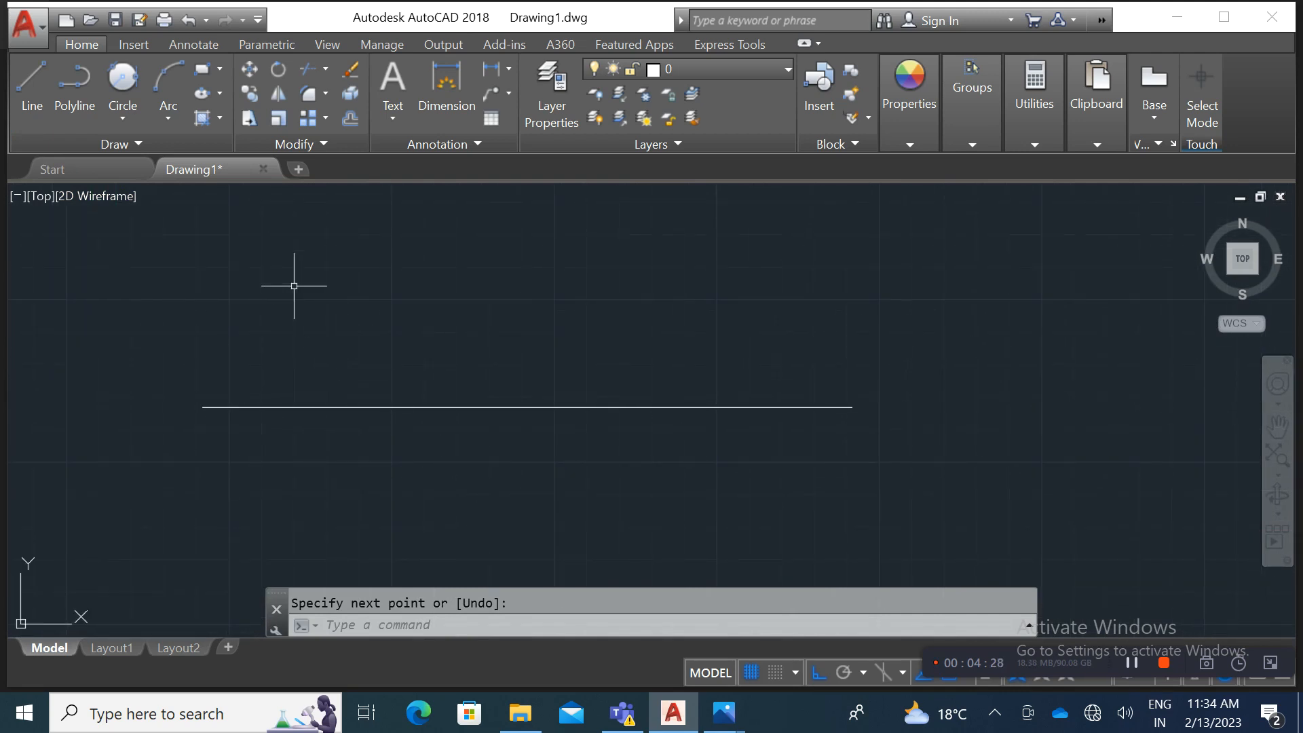
{"action": "left_click", "coordinate": [123, 115]}
{"action": "left_click", "coordinate": [183, 183]}
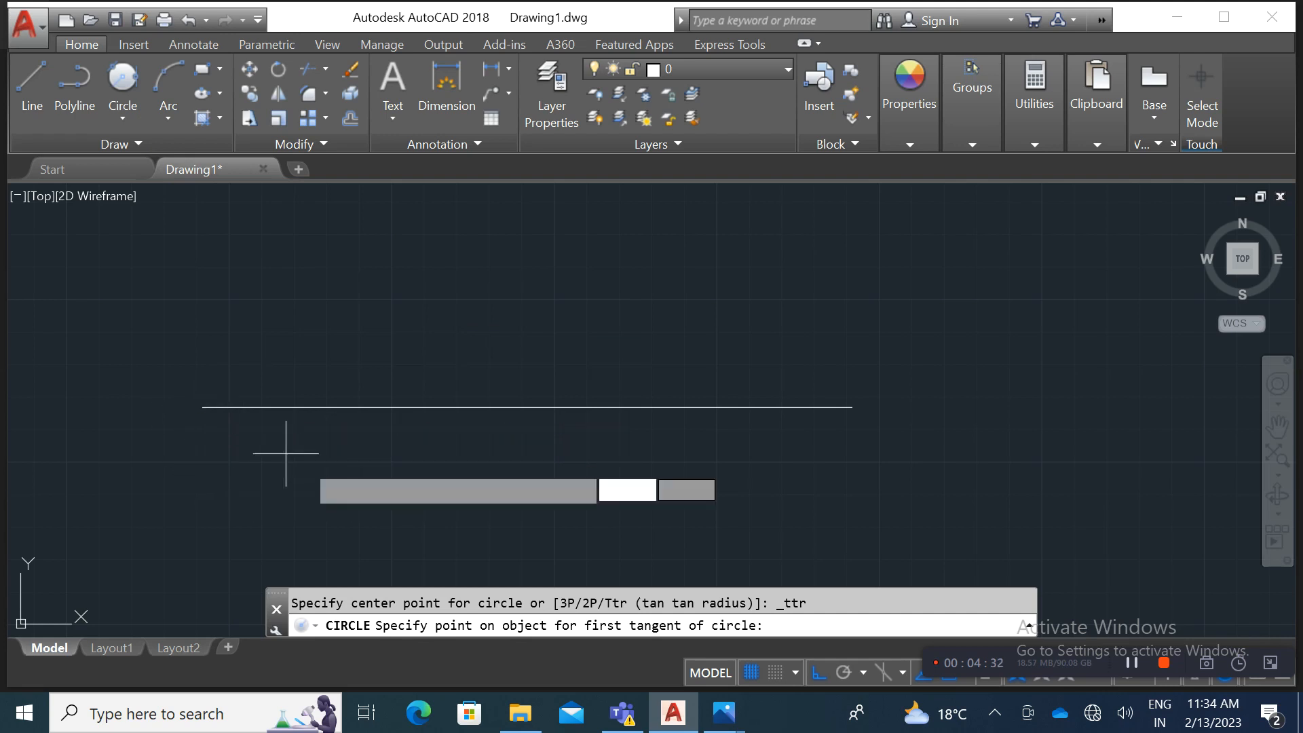
{"action": "left_click_drag", "start_coordinate": [939, 668], "coordinate": [198, 646]}
{"action": "left_click", "coordinate": [967, 672]}
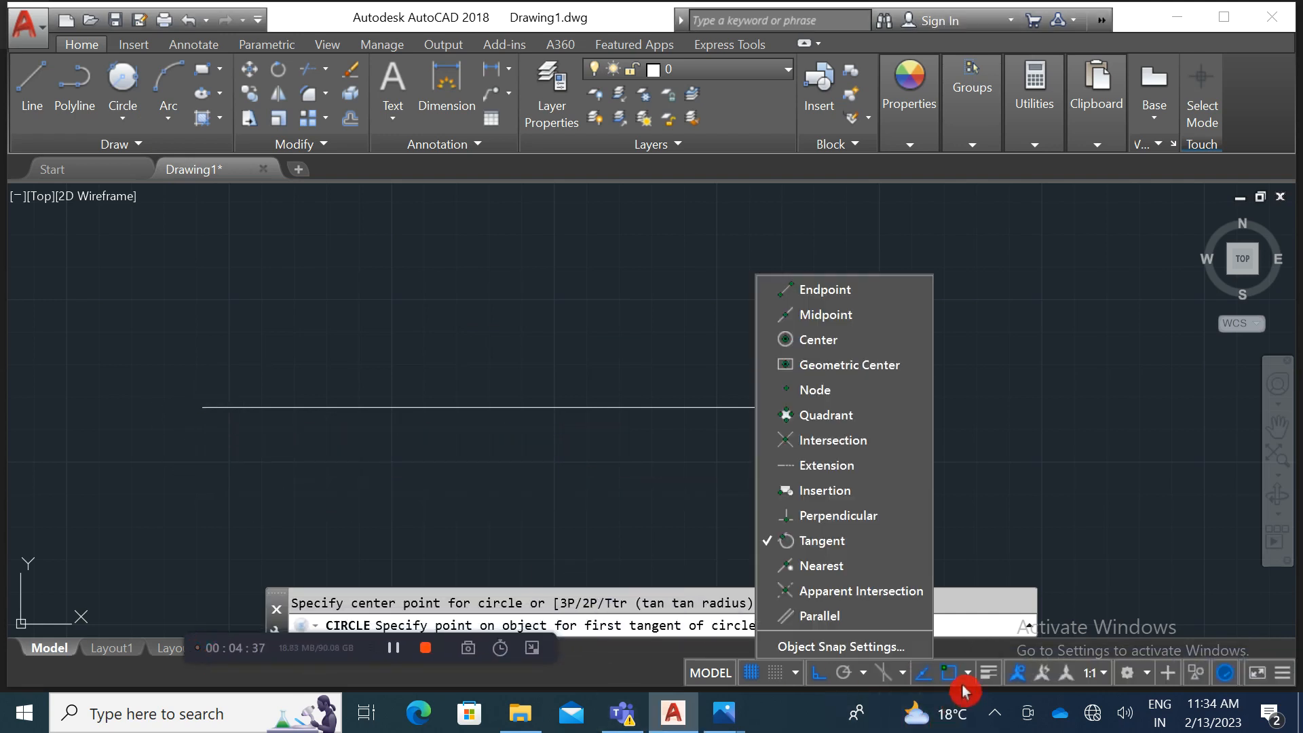
{"action": "left_click", "coordinate": [865, 651]}
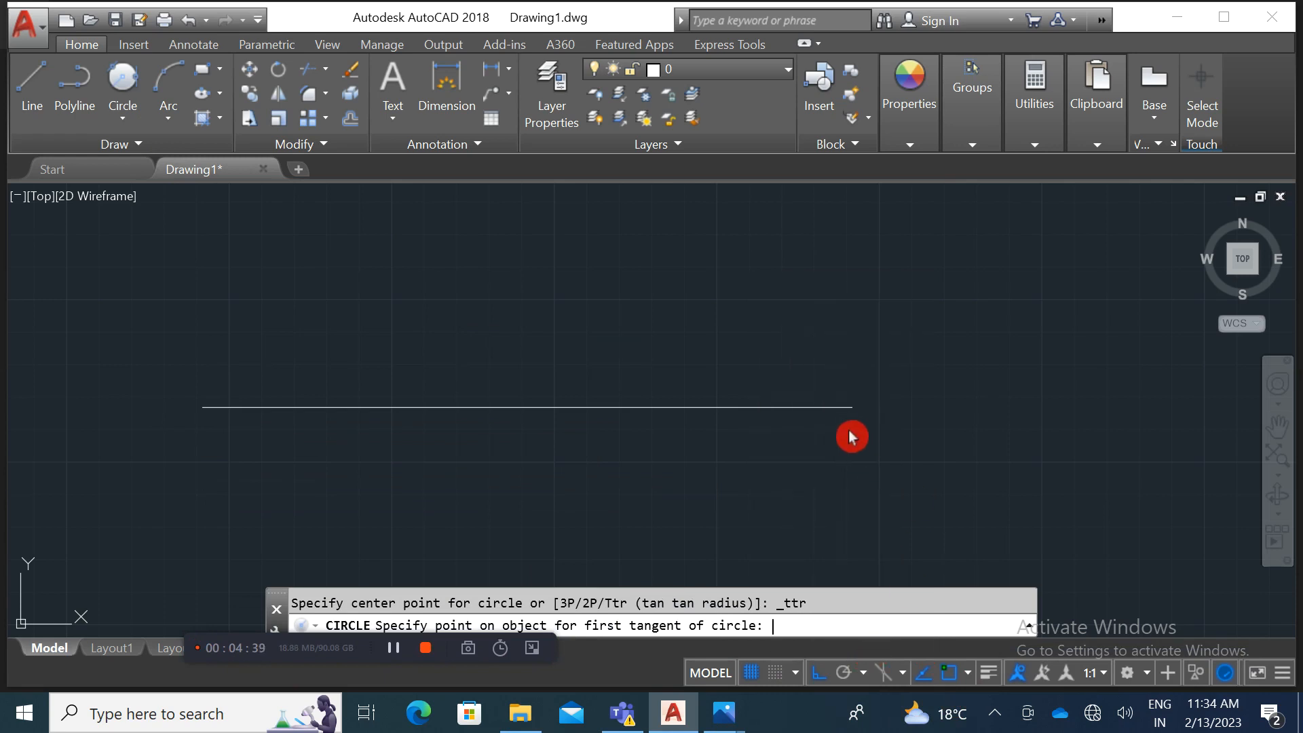
{"action": "left_click", "coordinate": [820, 232]}
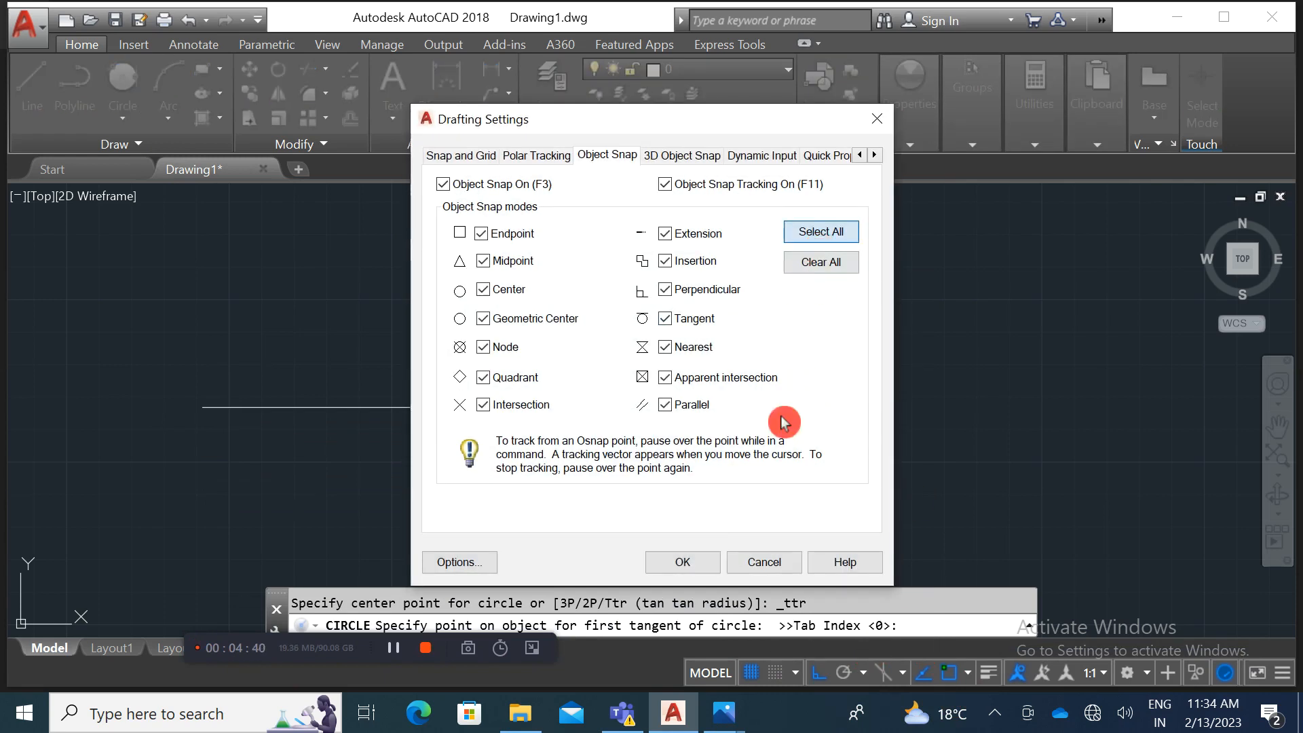
{"action": "left_click", "coordinate": [699, 571]}
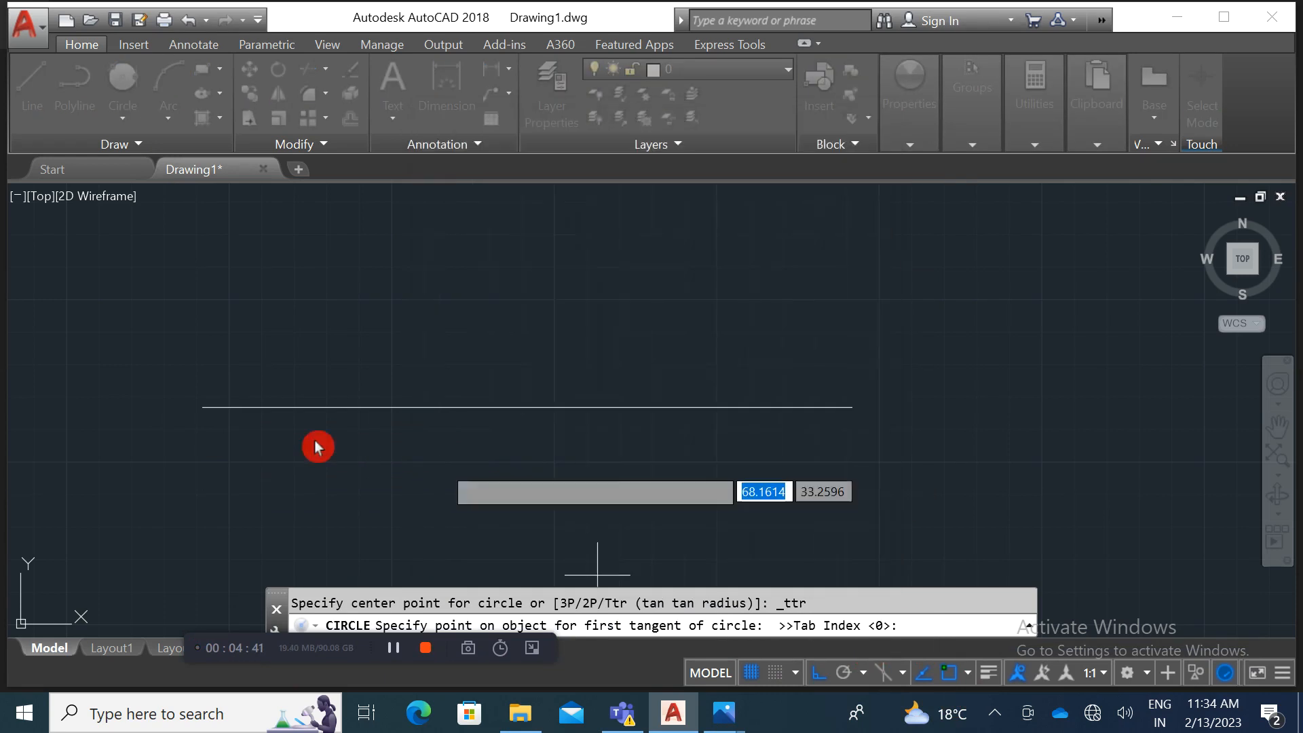
Step: Draw a Center, Radius circle of radius 2 centred on the left endpoint of the 10-unit line
{"action": "left_click", "coordinate": [202, 407]}
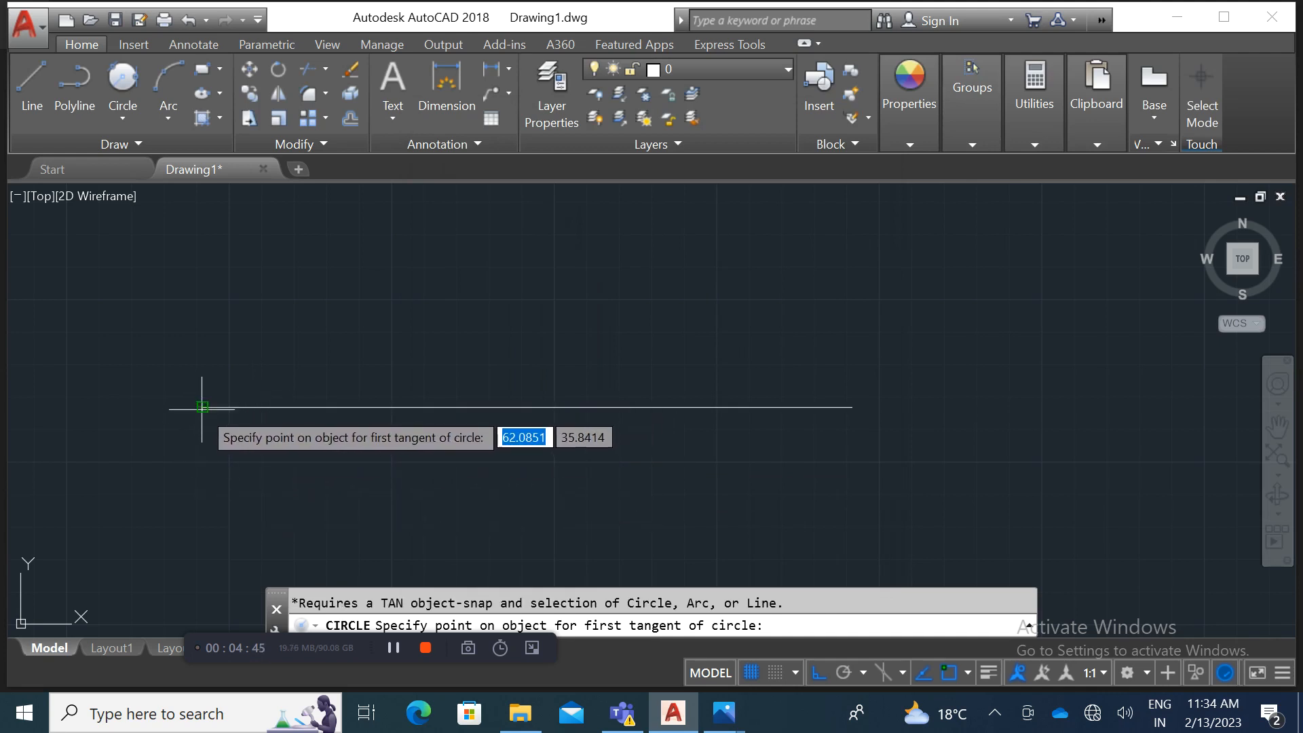
{"action": "left_click", "coordinate": [125, 114]}
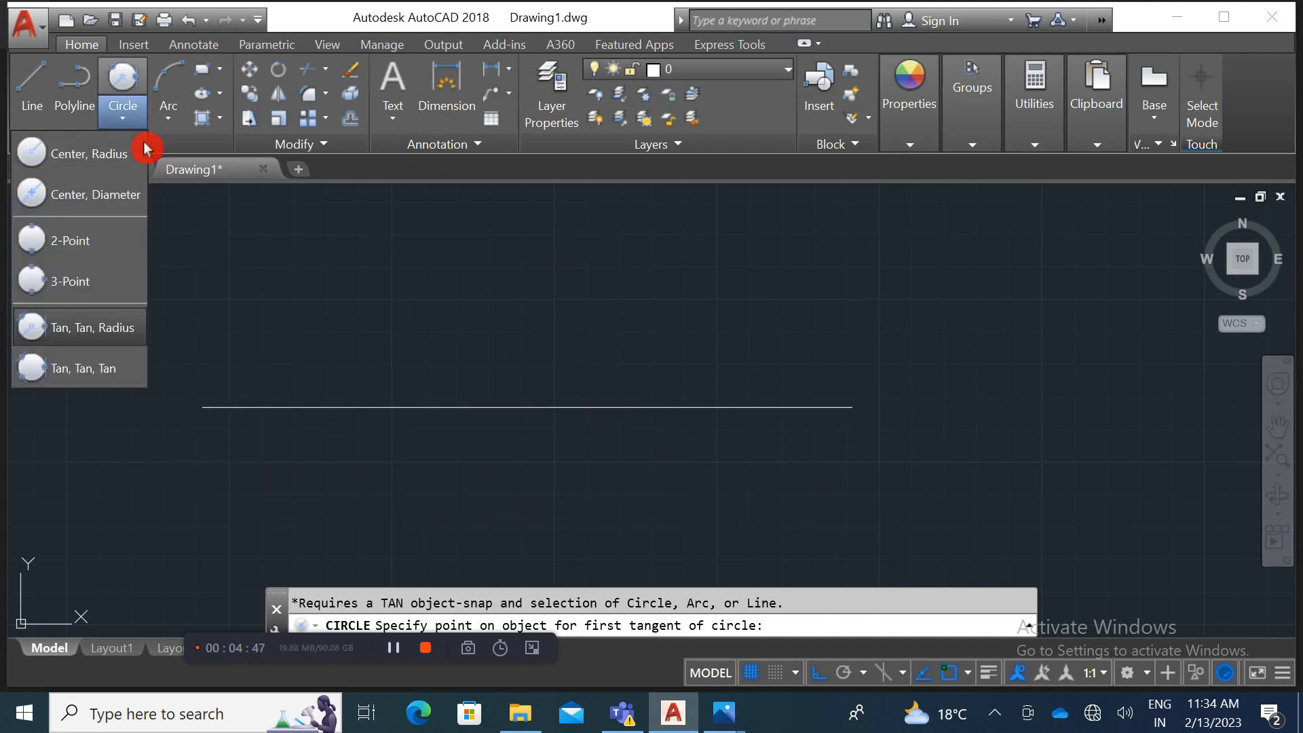
{"action": "left_click", "coordinate": [126, 161]}
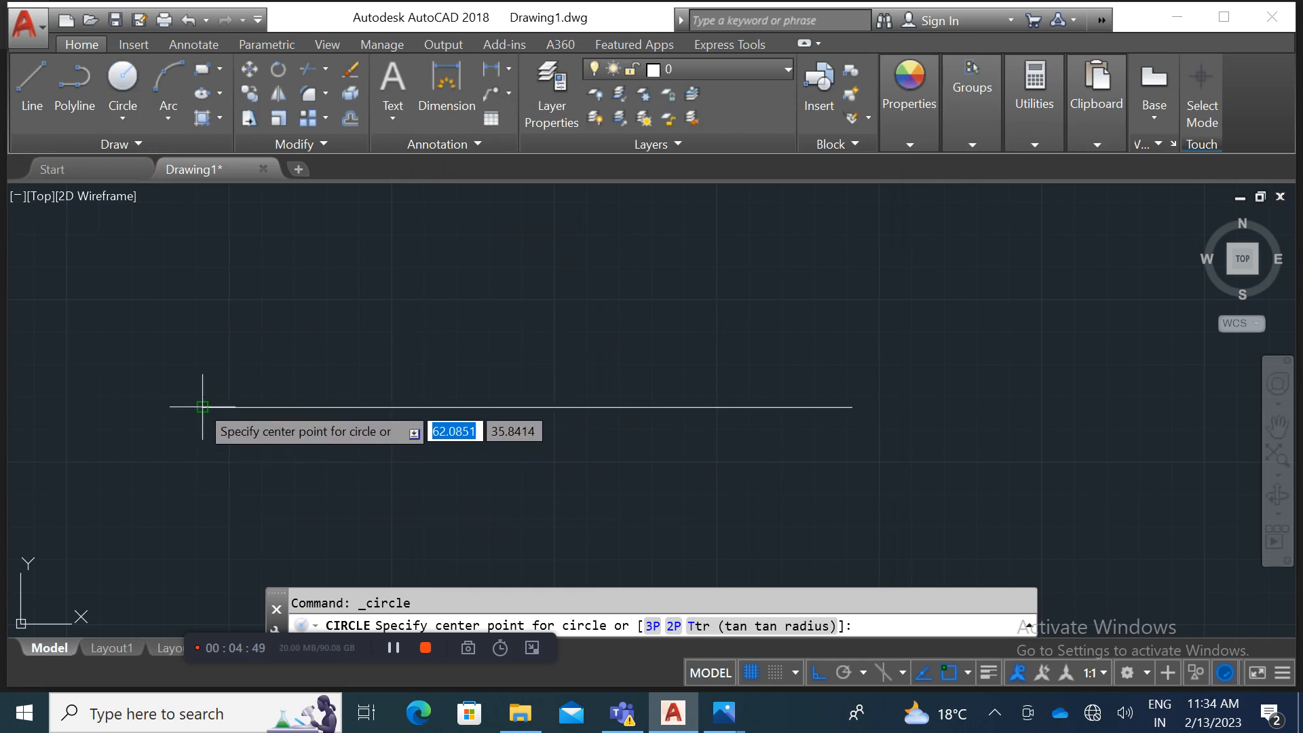
{"action": "left_click", "coordinate": [202, 407]}
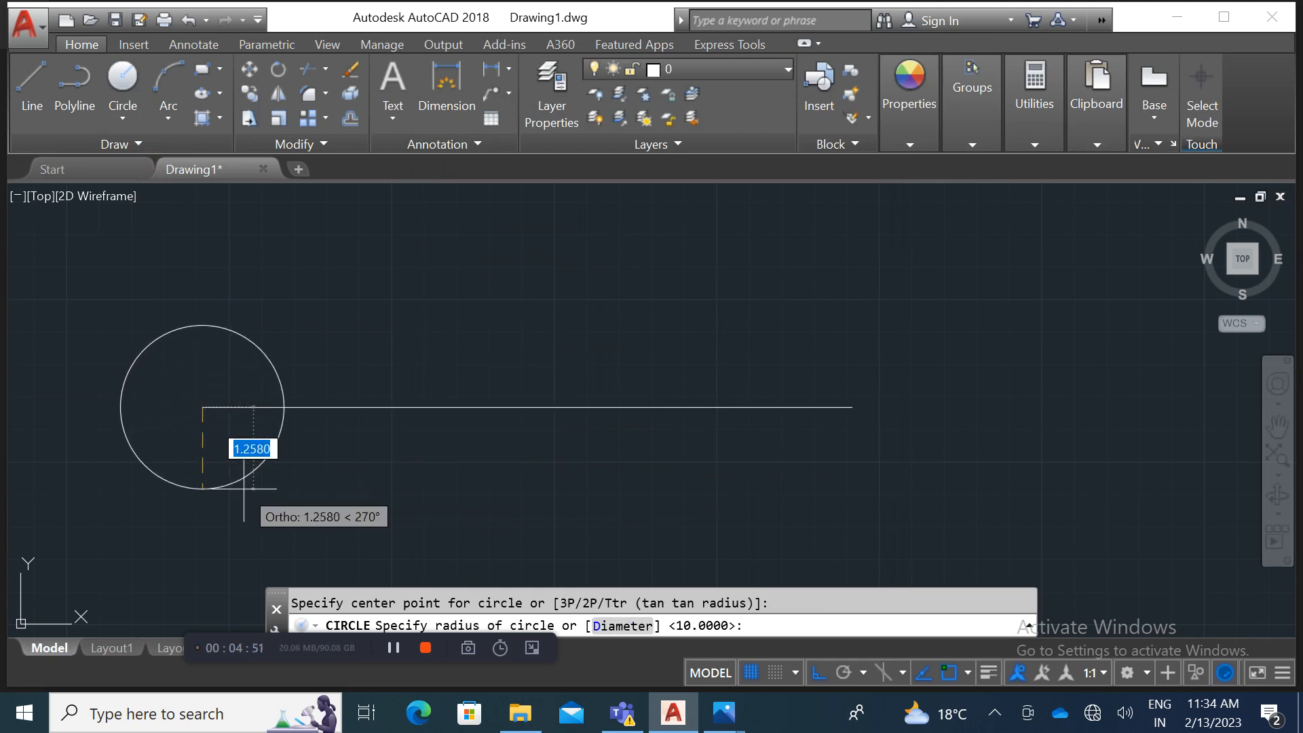
{"action": "type", "text": "2"}
{"action": "key", "text": "Return"}
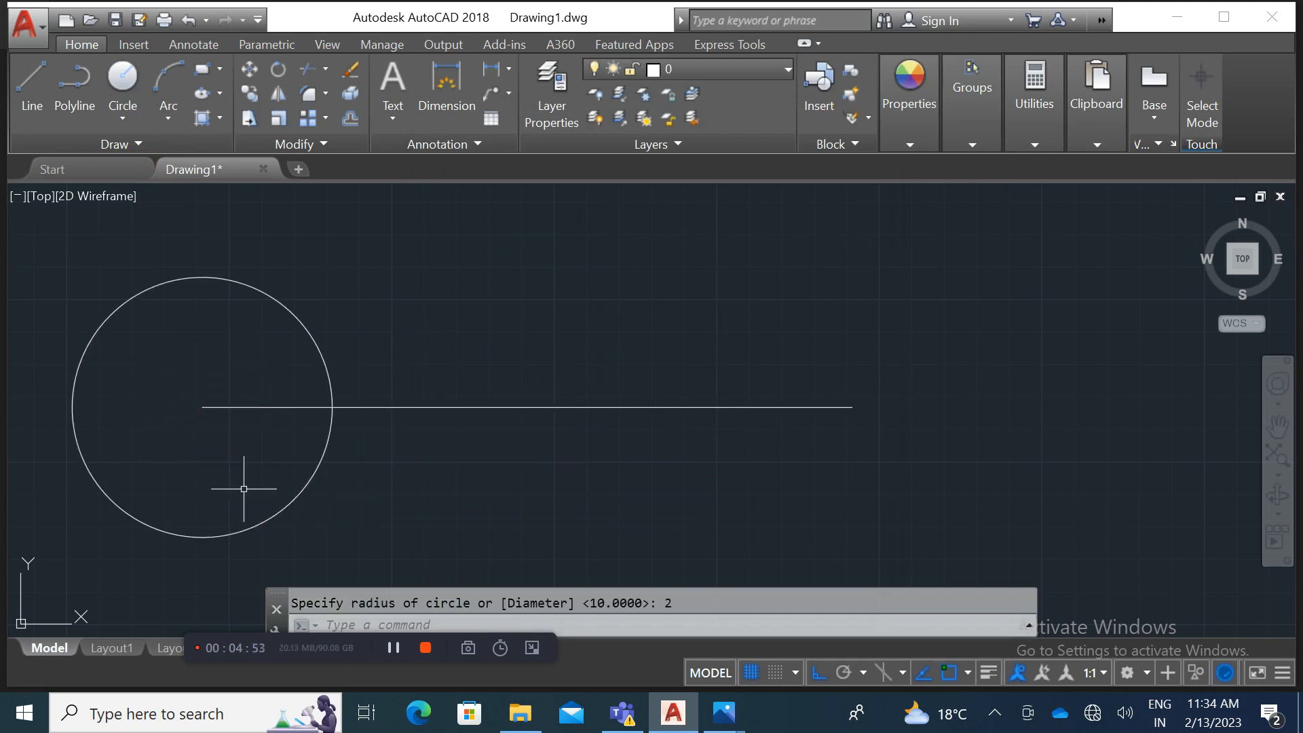
Step: Draw a second Center, Radius circle of radius 2 centred on the line's right endpoint
{"action": "key", "text": "Return"}
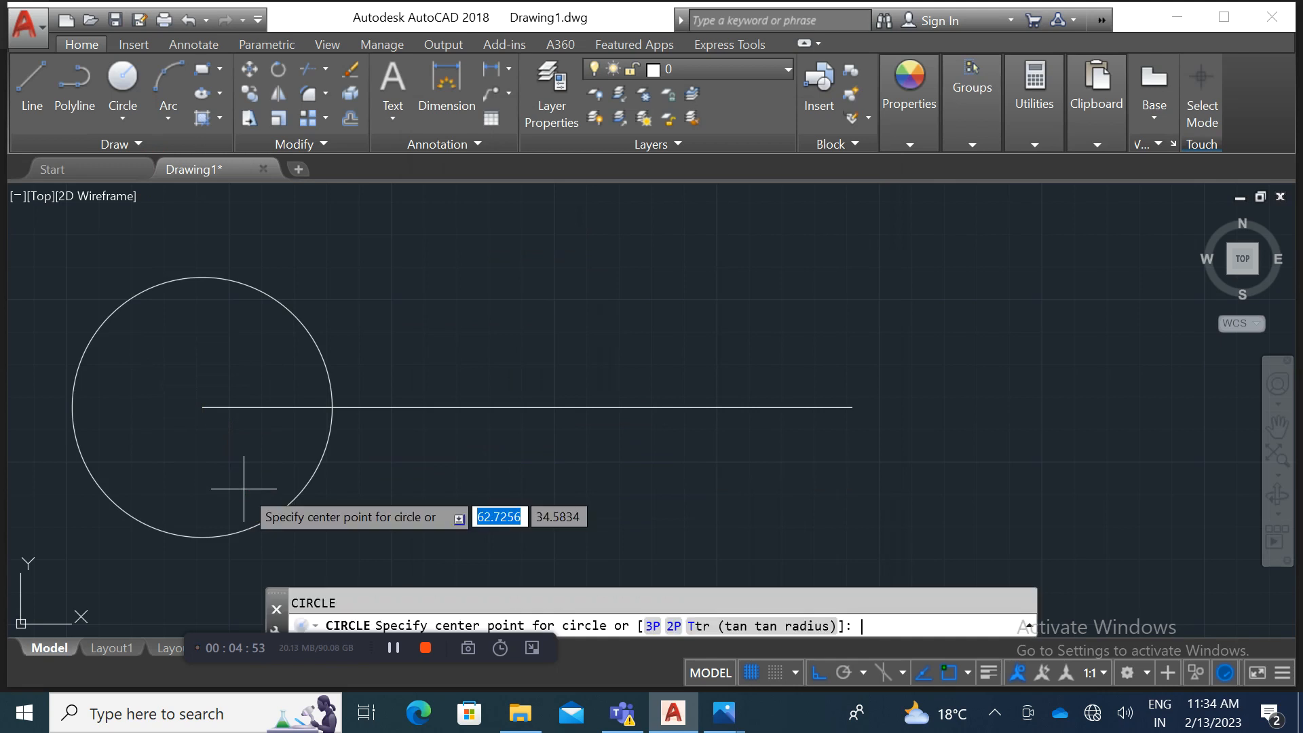
{"action": "left_click", "coordinate": [852, 407]}
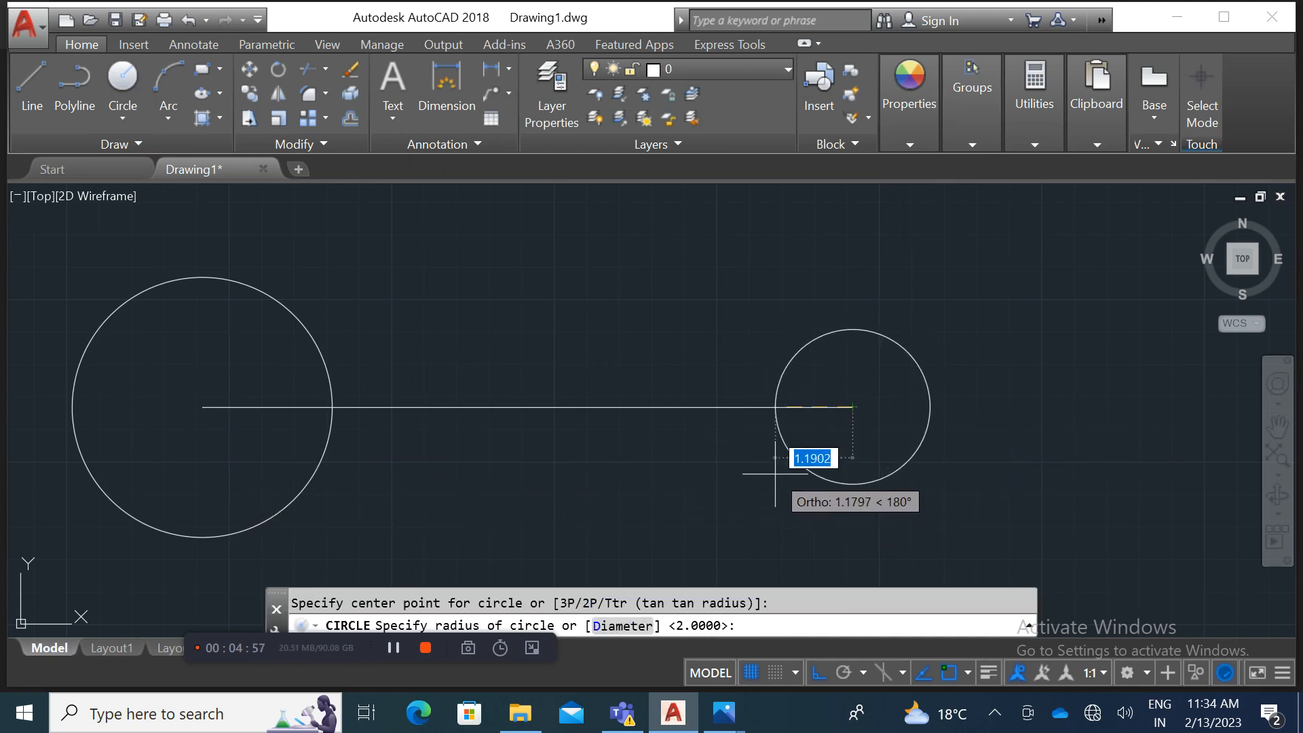
{"action": "type", "text": "2"}
{"action": "key", "text": "Return"}
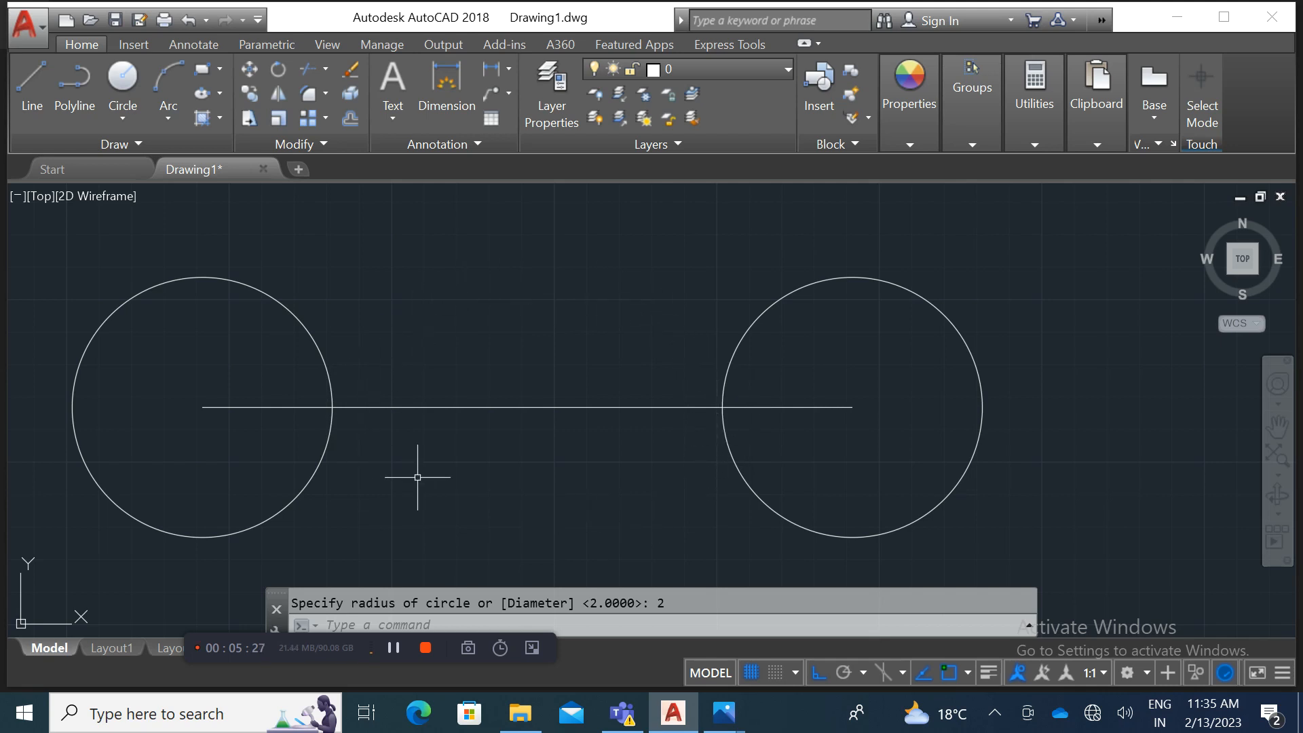
Step: Draw a Tan, Tan, Radius circle of radius 3 between the two end circles, tangent to both
{"action": "left_click", "coordinate": [124, 121]}
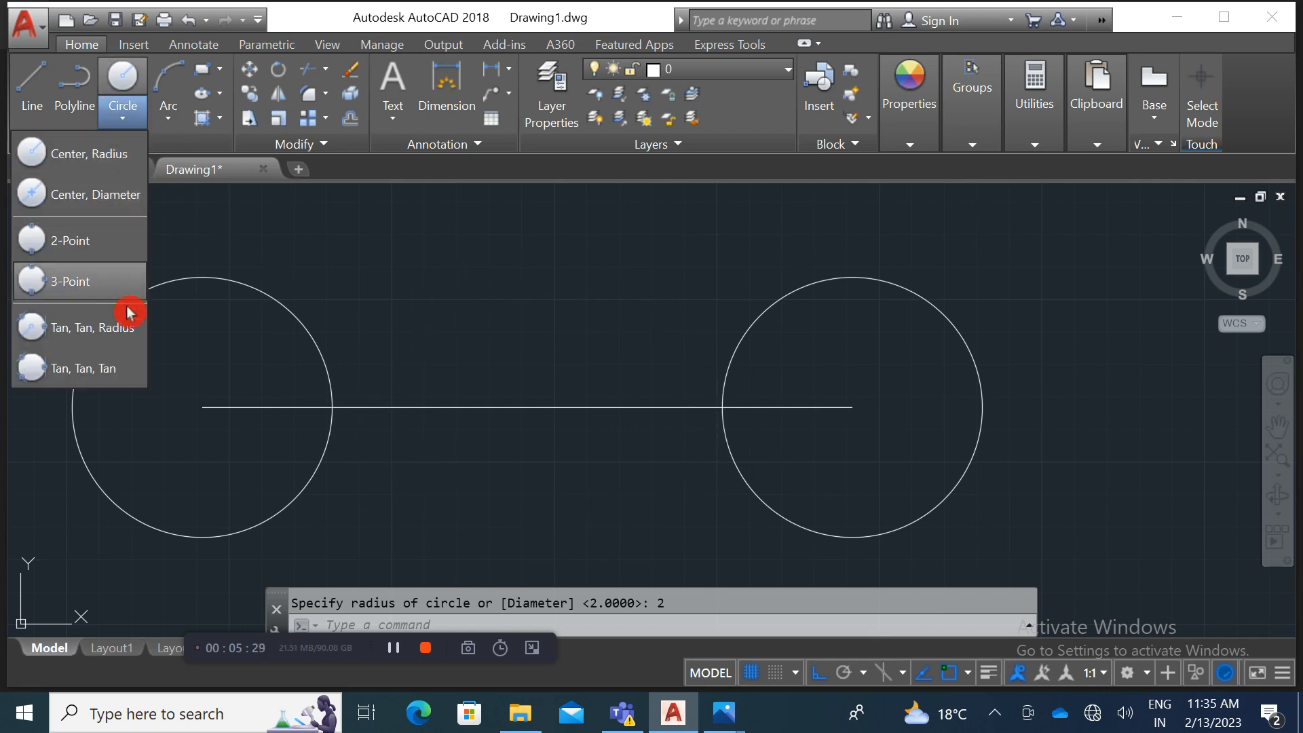
{"action": "left_click", "coordinate": [129, 340]}
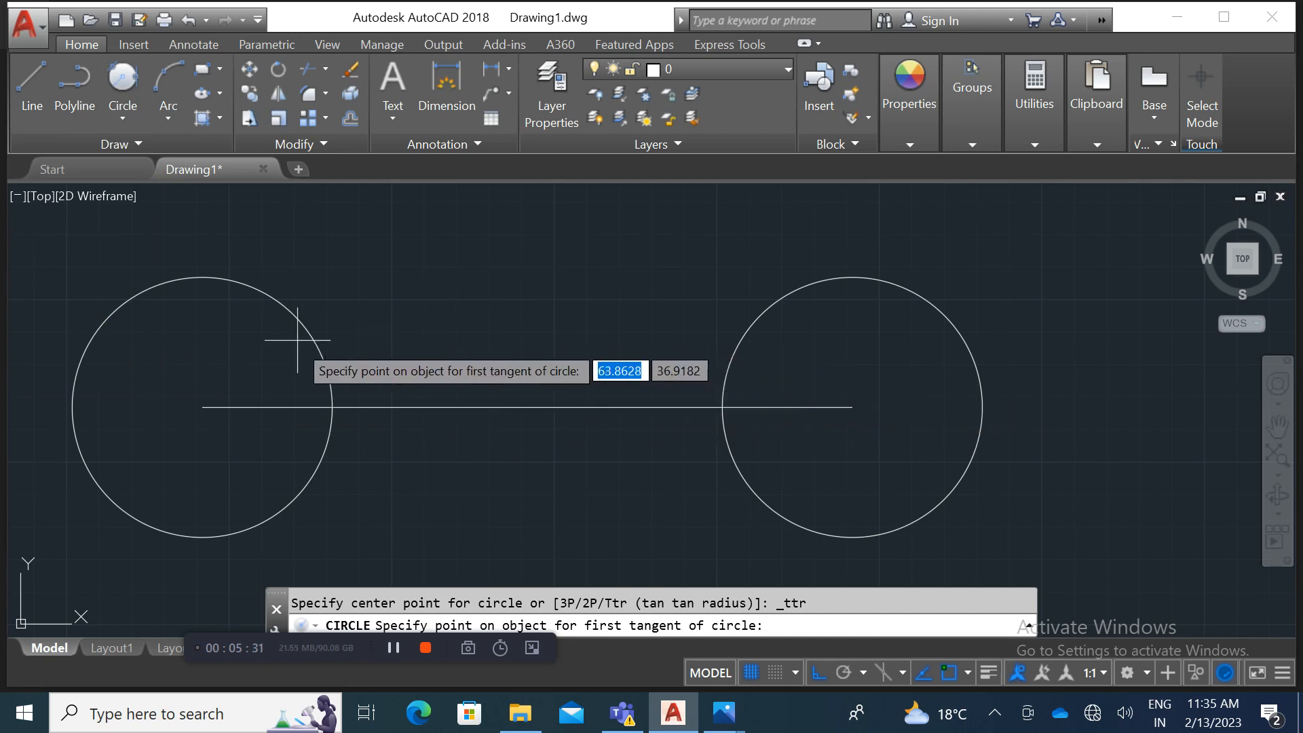
{"action": "left_click", "coordinate": [721, 346]}
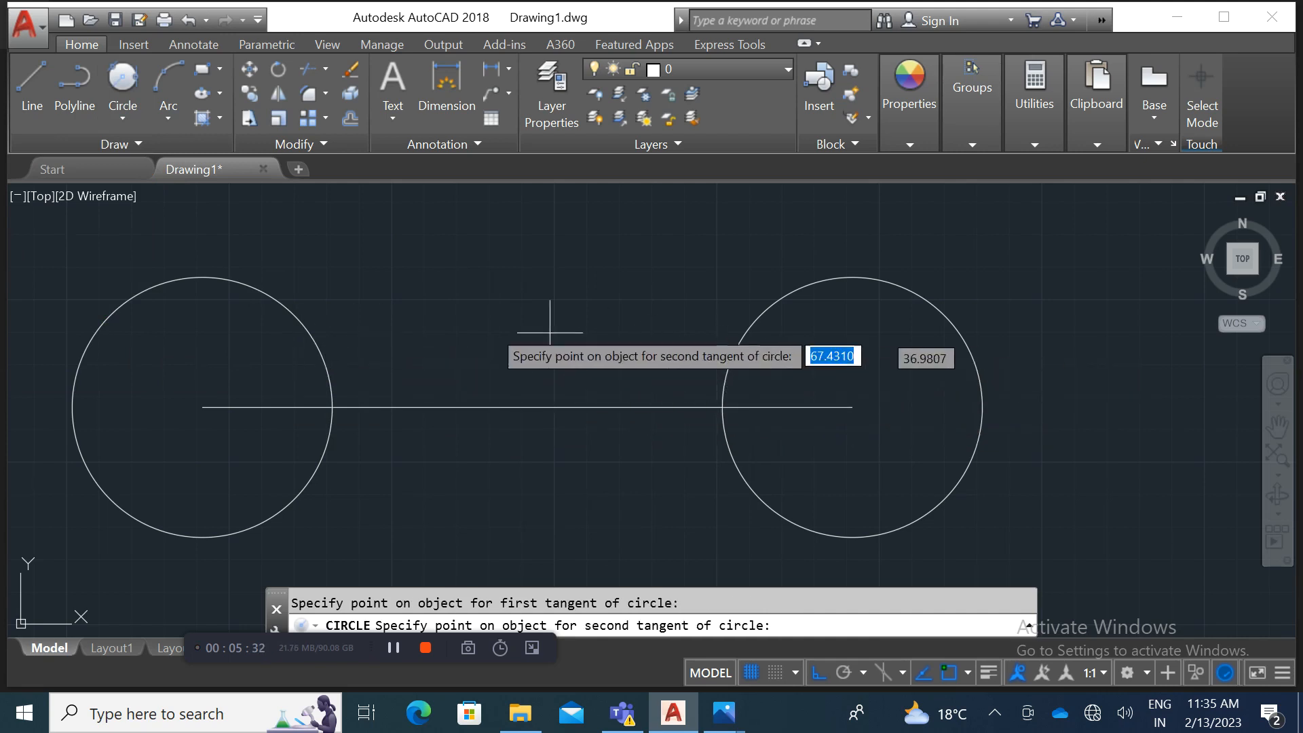
{"action": "left_click", "coordinate": [336, 363]}
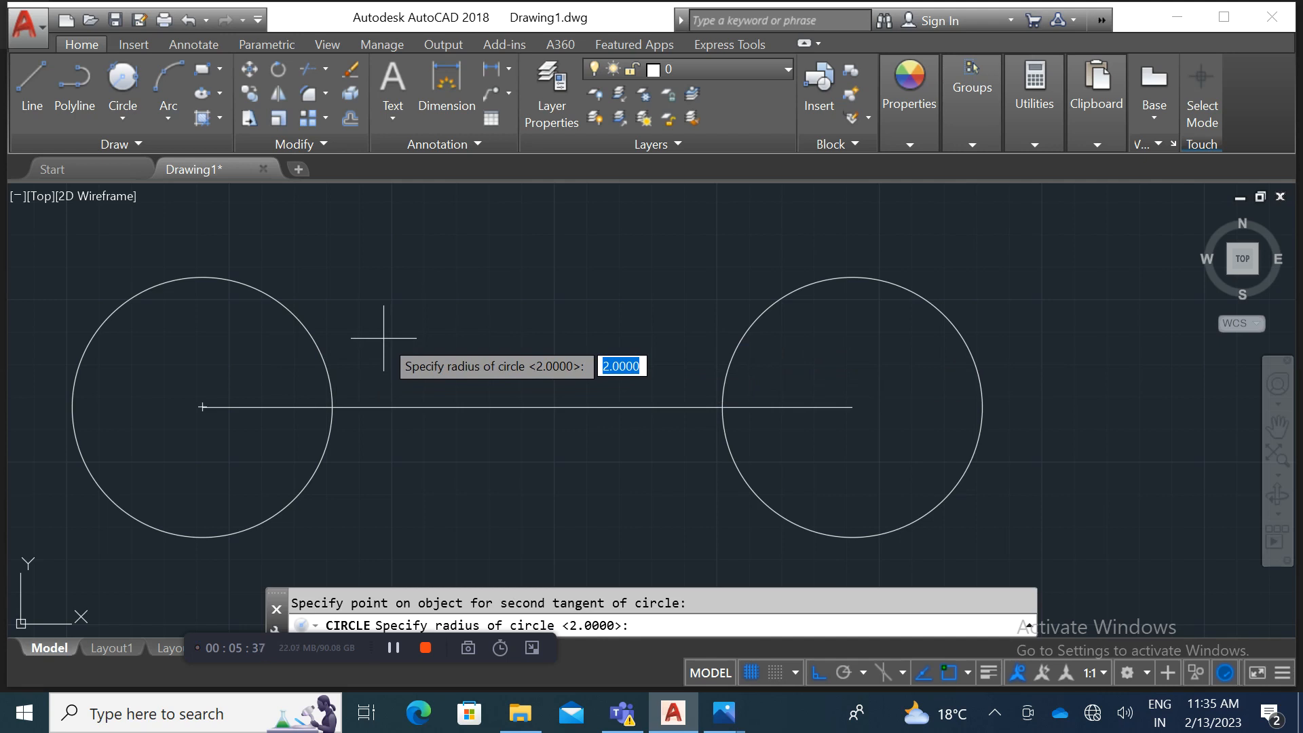
{"action": "type", "text": "5"}
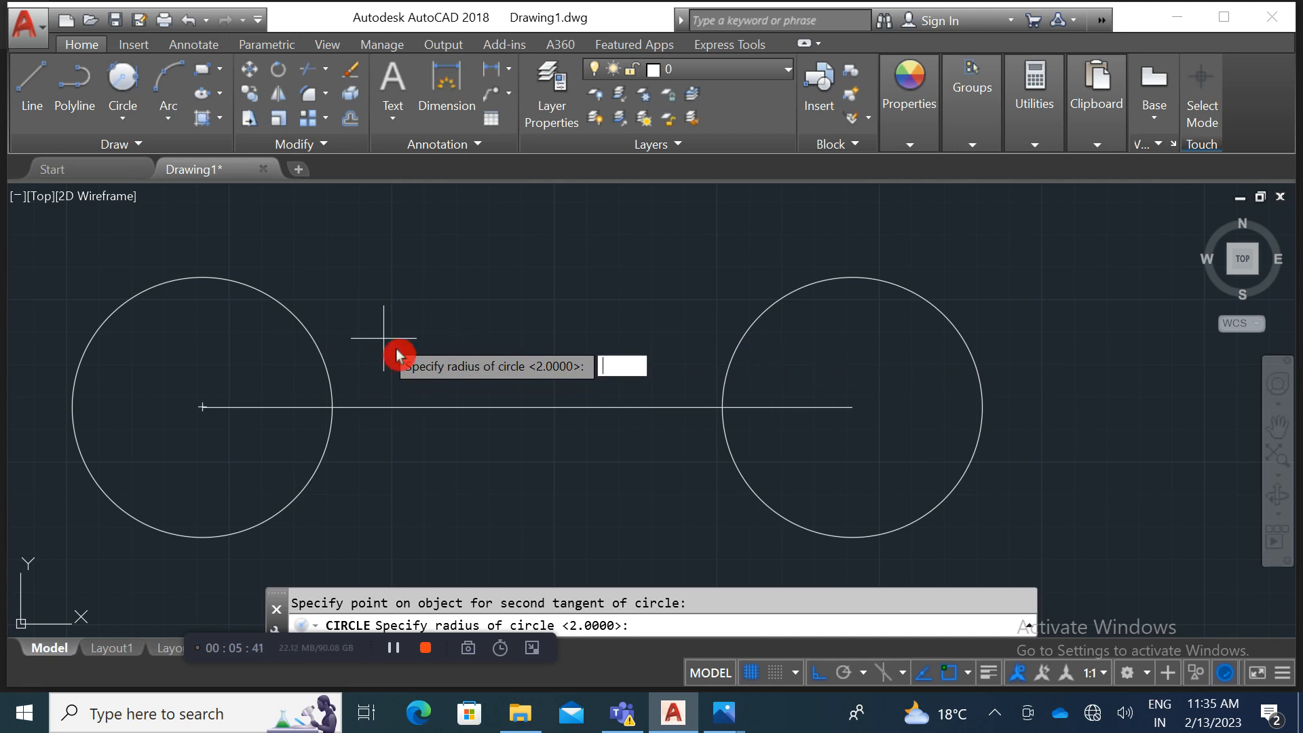
{"action": "key", "text": "Return"}
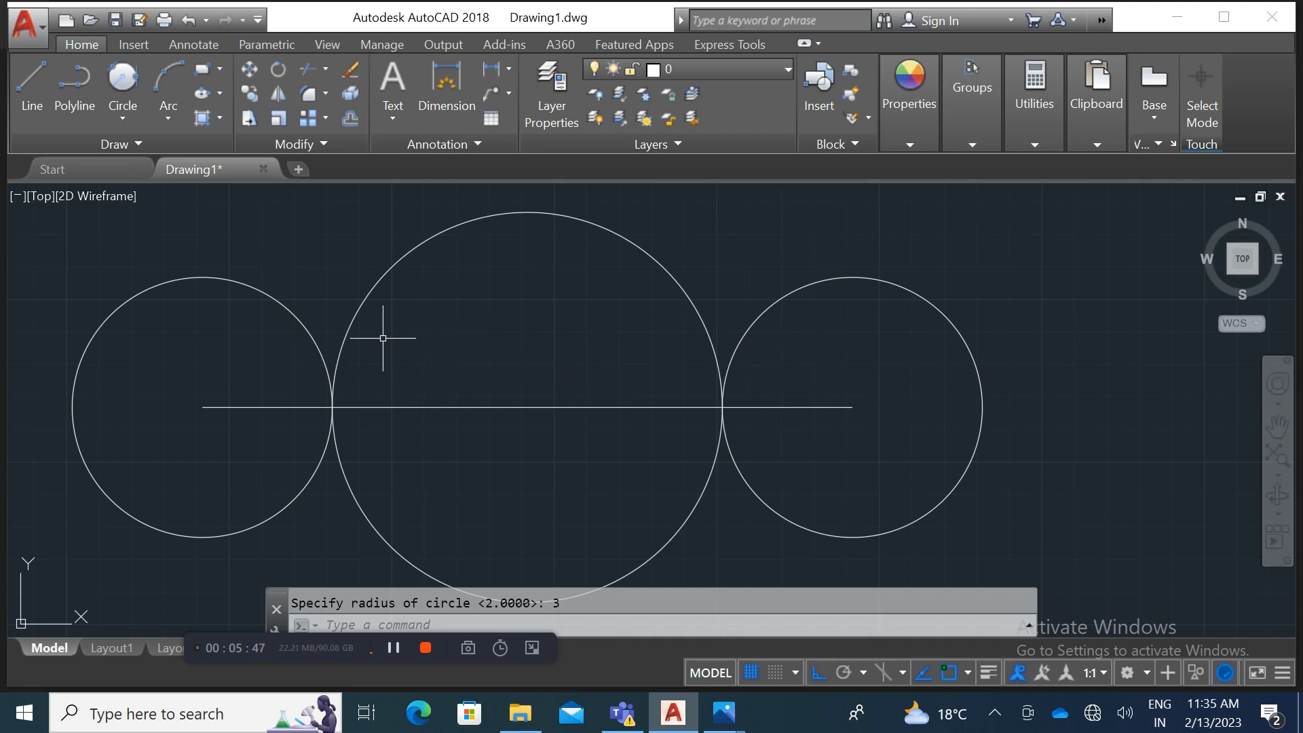
Step: Draw a Tan, Tan, Tan circle tangent to the upper sides of the three circles along the line
{"action": "scroll", "coordinate": [383, 338], "scroll_direction": "down", "scroll_amount": 2}
{"action": "scroll", "coordinate": [387, 347], "scroll_direction": "down", "scroll_amount": 2}
{"action": "scroll", "coordinate": [390, 342], "scroll_direction": "up", "scroll_amount": 4}
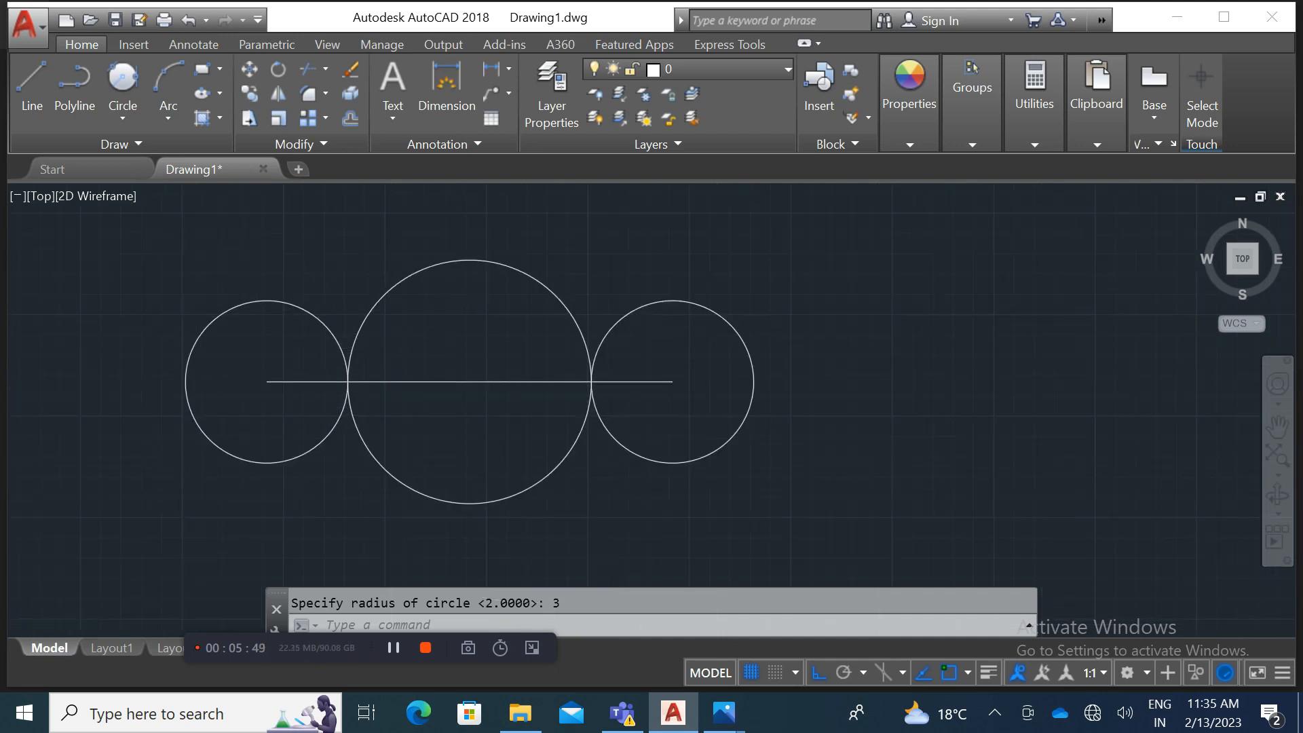
{"action": "scroll", "coordinate": [396, 340], "scroll_direction": "down", "scroll_amount": 2}
{"action": "middle_click_drag", "start_coordinate": [429, 350], "coordinate": [340, 337]}
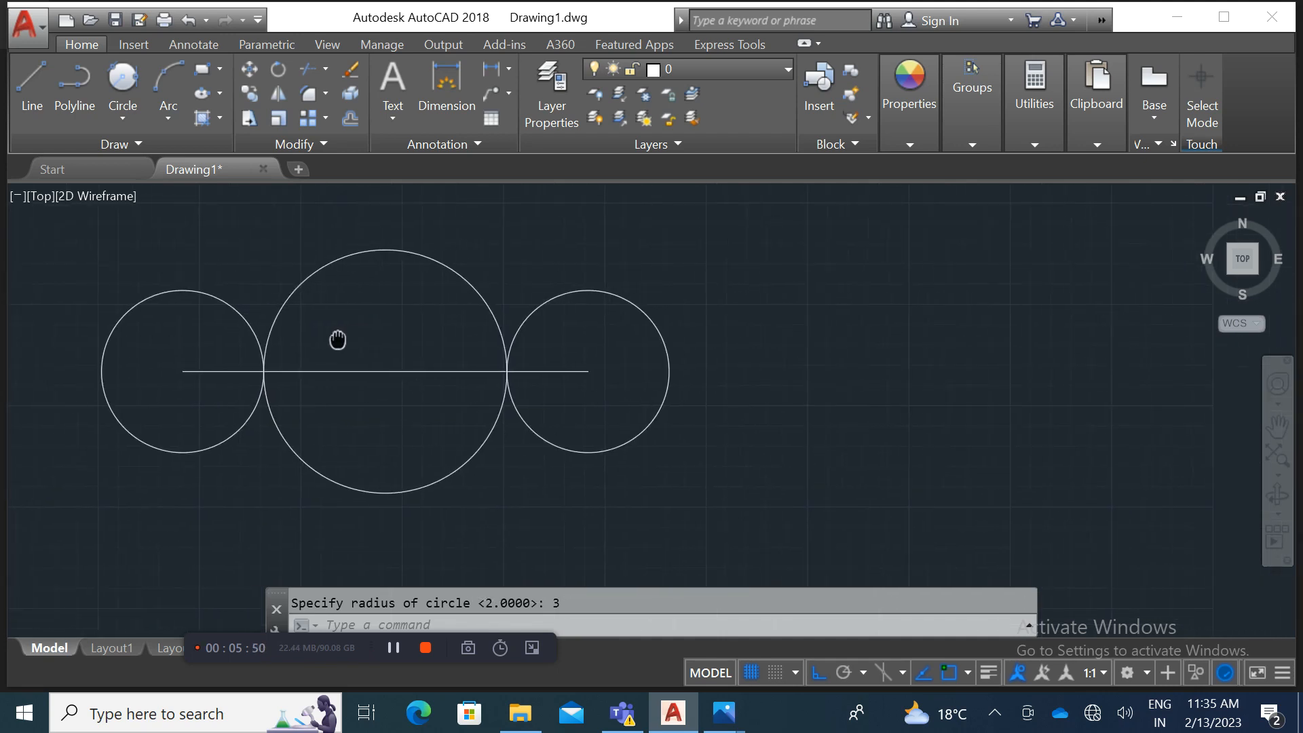
{"action": "middle_click_drag", "start_coordinate": [532, 364], "coordinate": [436, 353]}
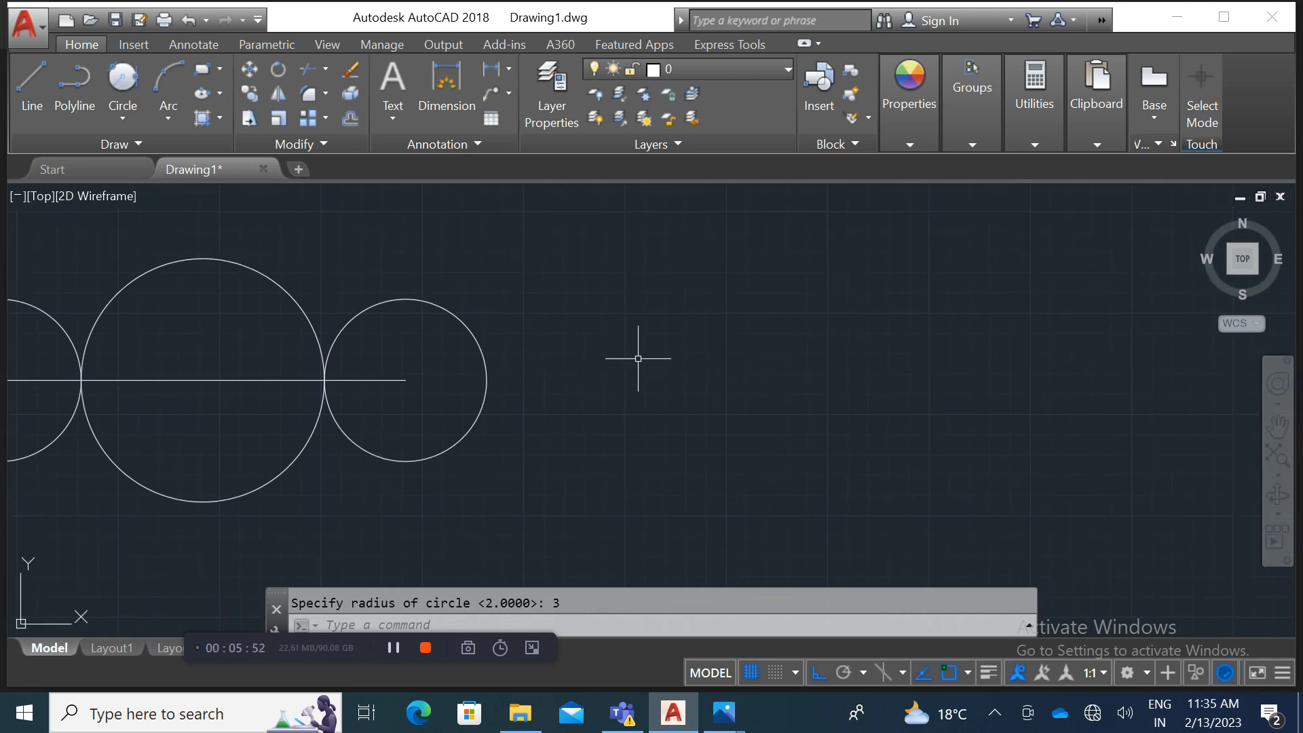
{"action": "middle_click_drag", "start_coordinate": [715, 340], "coordinate": [789, 372]}
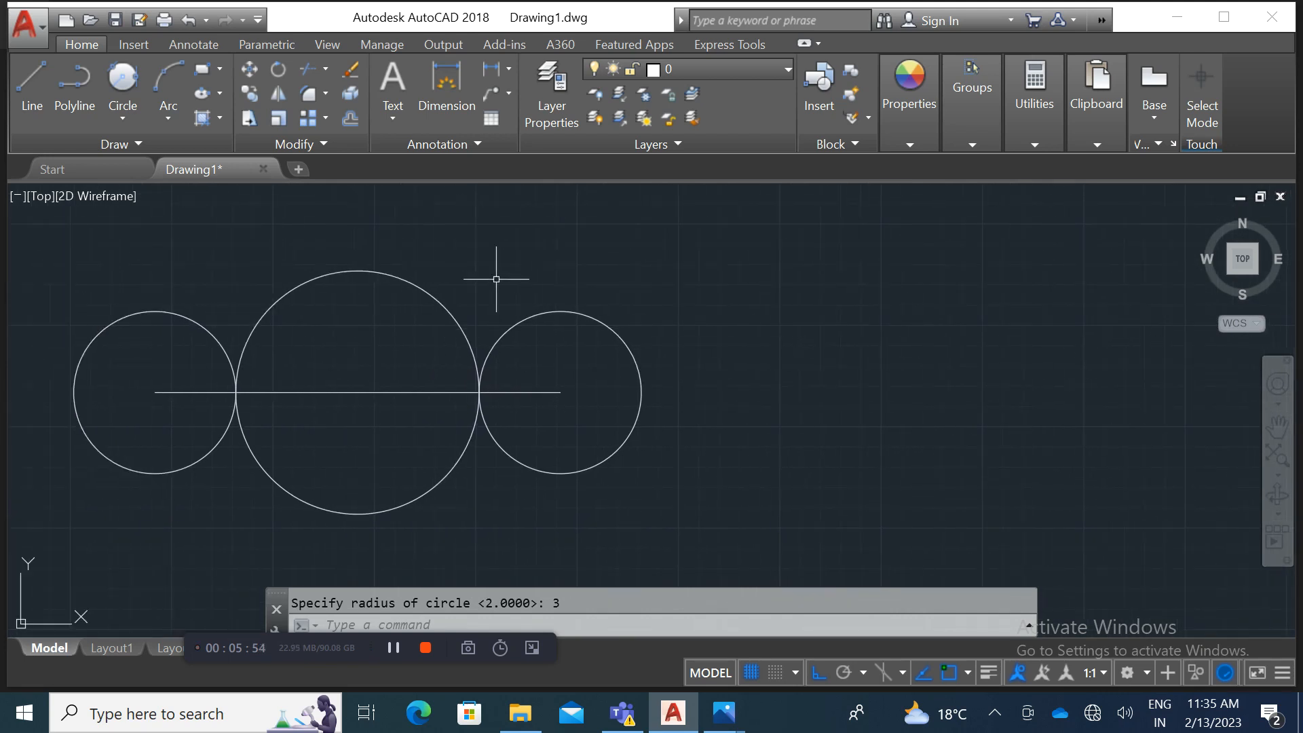
{"action": "left_click", "coordinate": [123, 114]}
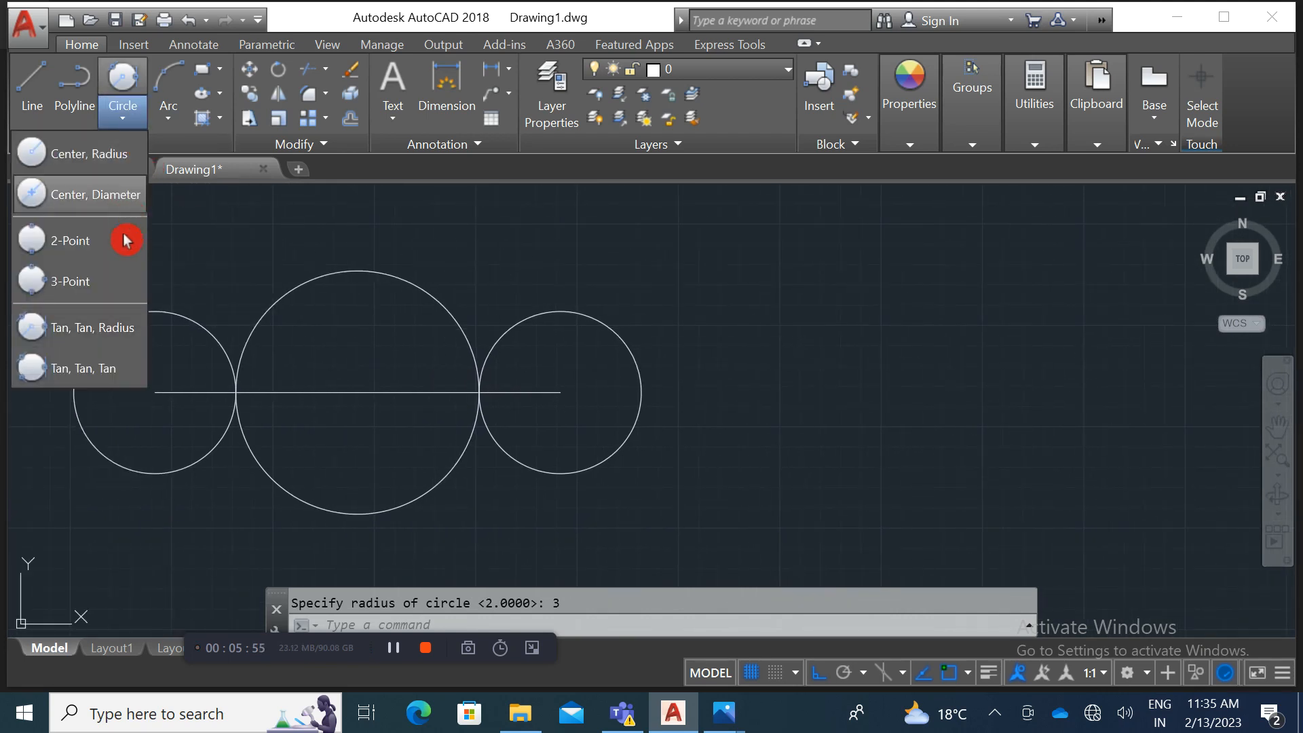
{"action": "left_click", "coordinate": [128, 384]}
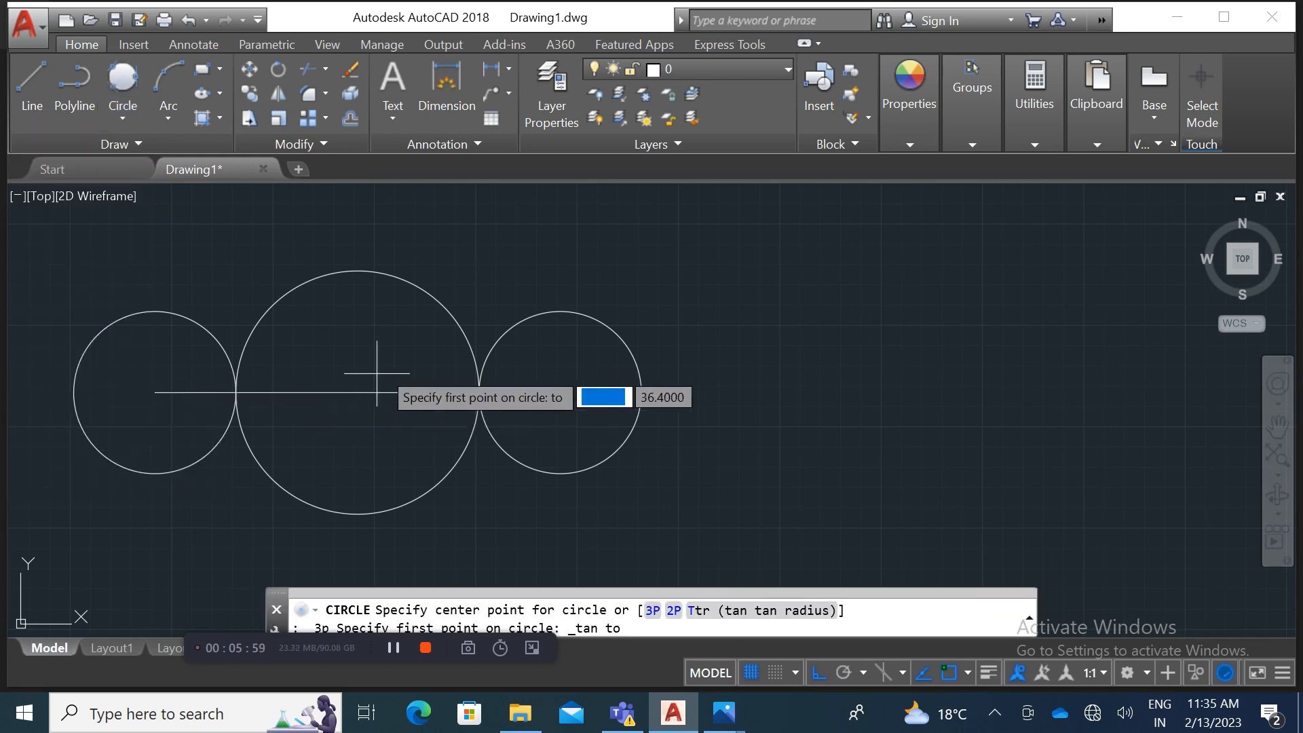
{"action": "middle_click_drag", "start_coordinate": [372, 363], "coordinate": [422, 417]}
{"action": "left_click", "coordinate": [593, 363]}
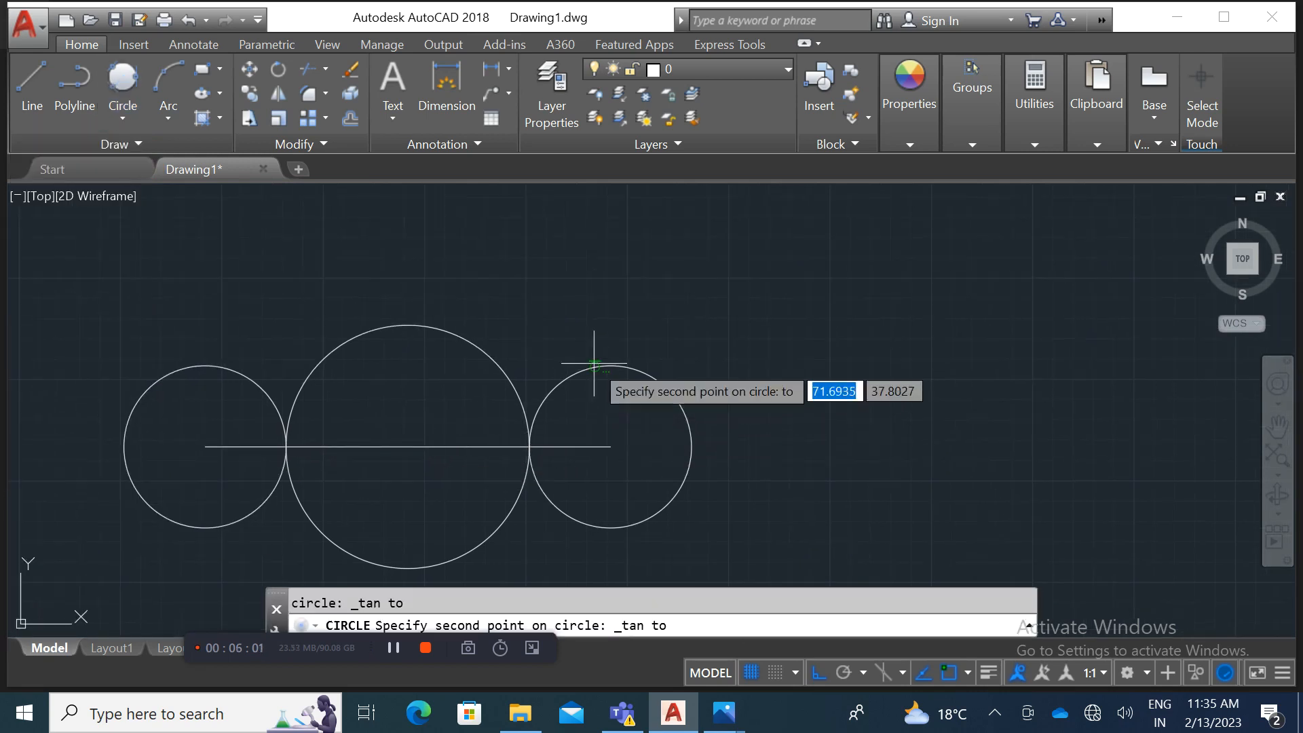
{"action": "left_click", "coordinate": [430, 306]}
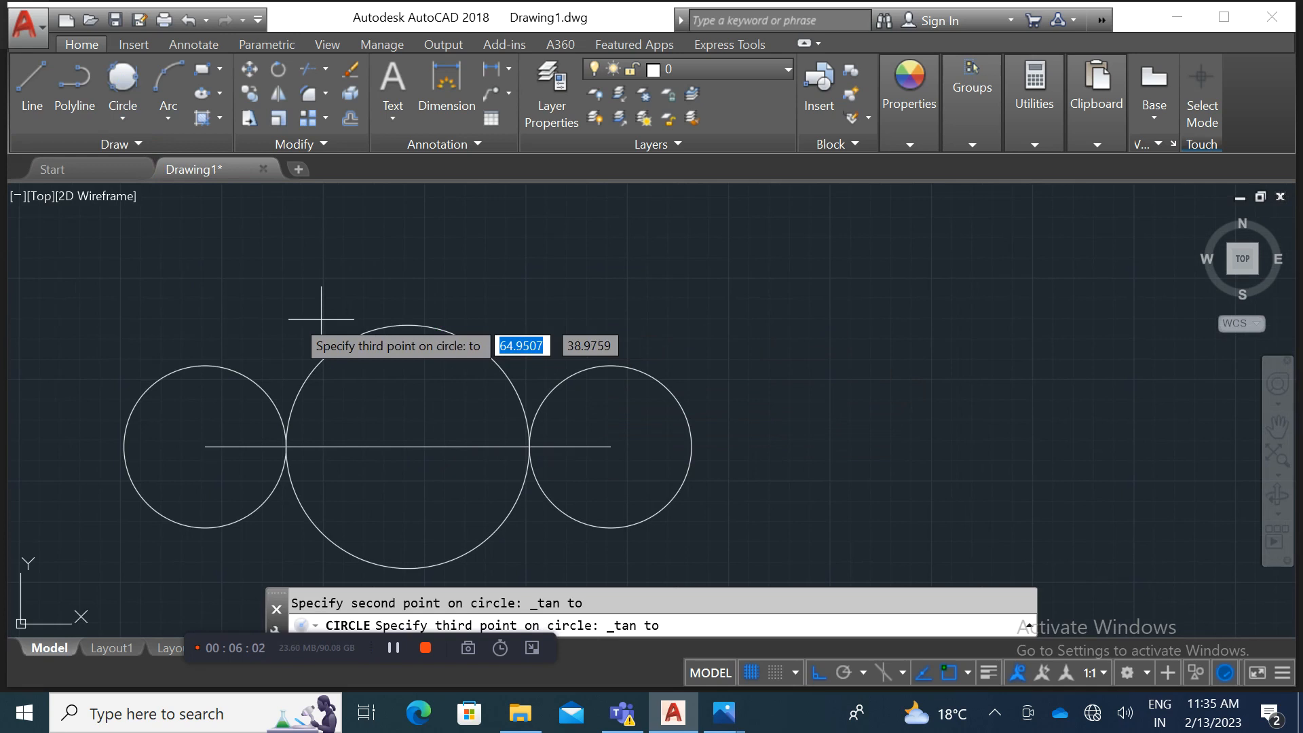
{"action": "left_click", "coordinate": [199, 366]}
{"action": "scroll", "coordinate": [338, 299], "scroll_direction": "down", "scroll_amount": 4}
{"action": "scroll", "coordinate": [338, 299], "scroll_direction": "down", "scroll_amount": 2}
{"action": "middle_click_drag", "start_coordinate": [498, 364], "coordinate": [619, 351]}
{"action": "scroll", "coordinate": [480, 311], "scroll_direction": "up", "scroll_amount": 1}
{"action": "mouse_move", "coordinate": [480, 311]}
{"action": "middle_mouse_down"}
{"action": "mouse_move", "coordinate": [442, 290]}
{"action": "mouse_move", "coordinate": [449, 302]}
{"action": "middle_mouse_up"}
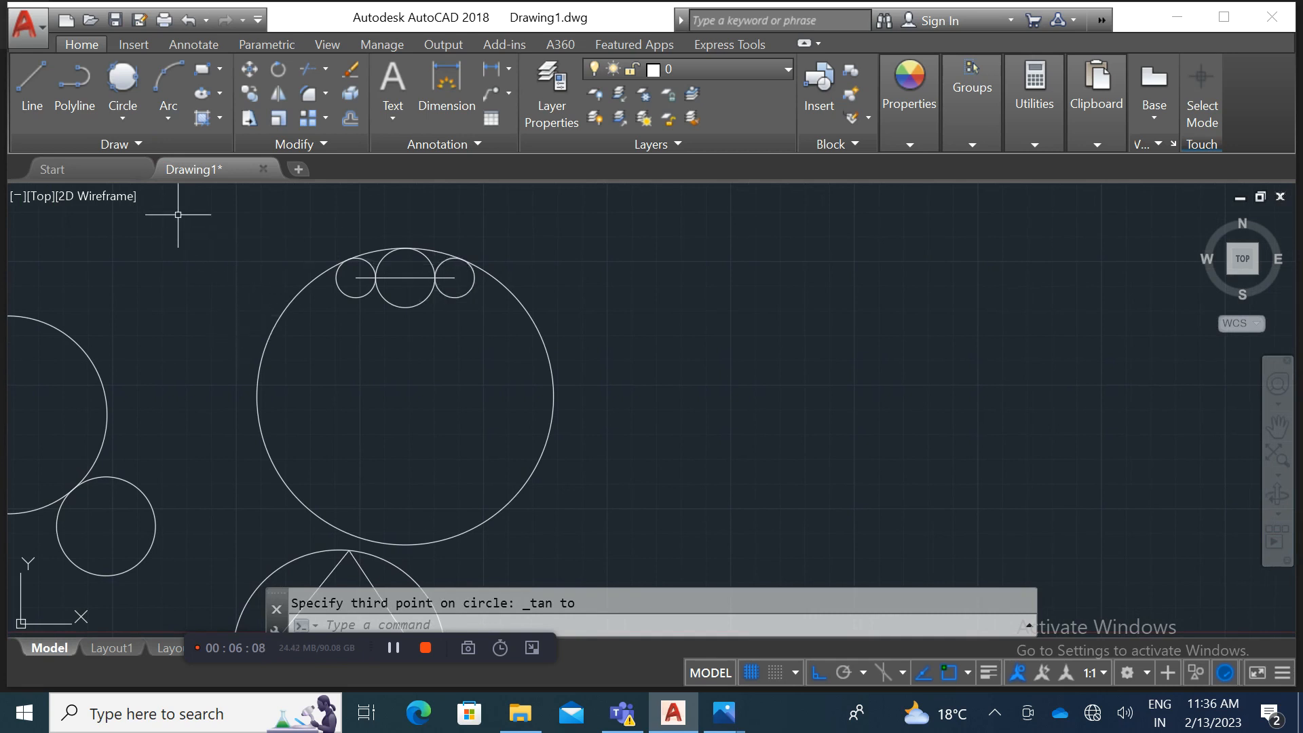
Step: Switch to the reference drawing FFF.JPG in Photos and examine the plate's overall size and its holes
{"action": "left_click", "coordinate": [123, 119]}
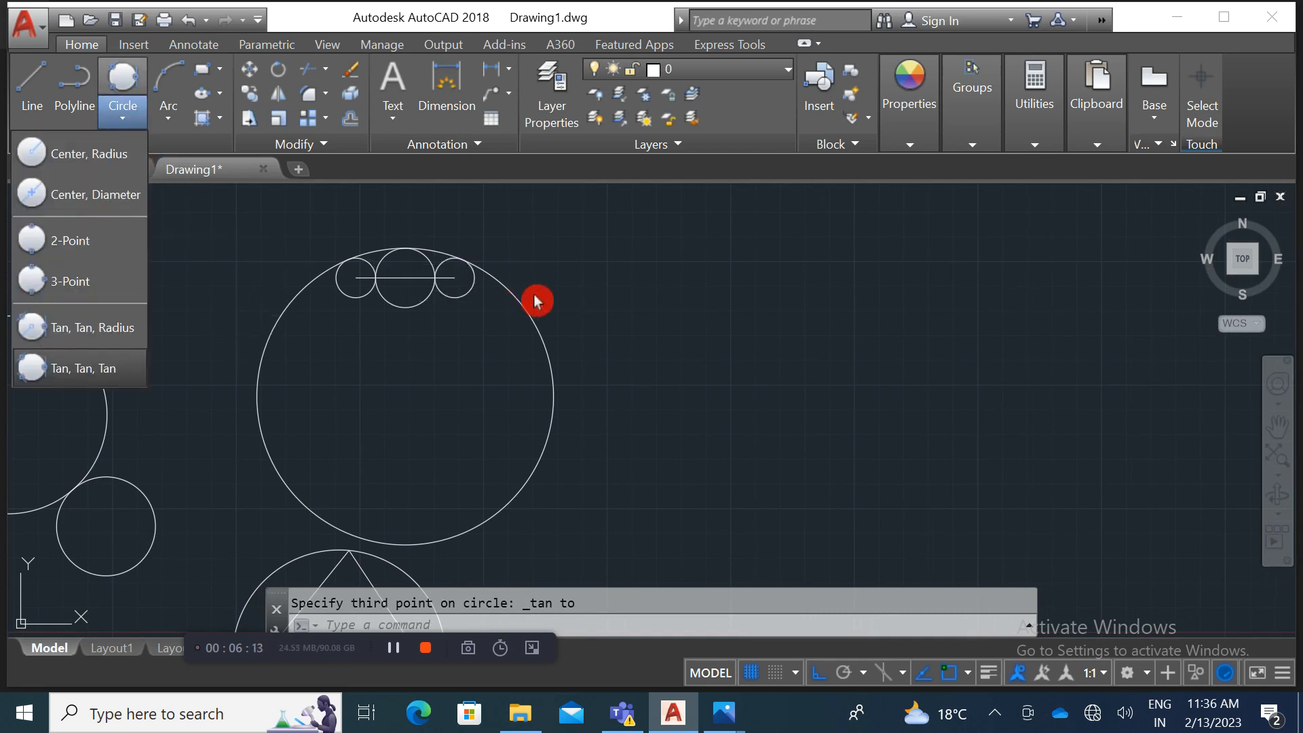
{"action": "mouse_move", "coordinate": [618, 343]}
{"action": "middle_mouse_down"}
{"action": "mouse_move", "coordinate": [489, 325]}
{"action": "mouse_move", "coordinate": [400, 345]}
{"action": "middle_mouse_up"}
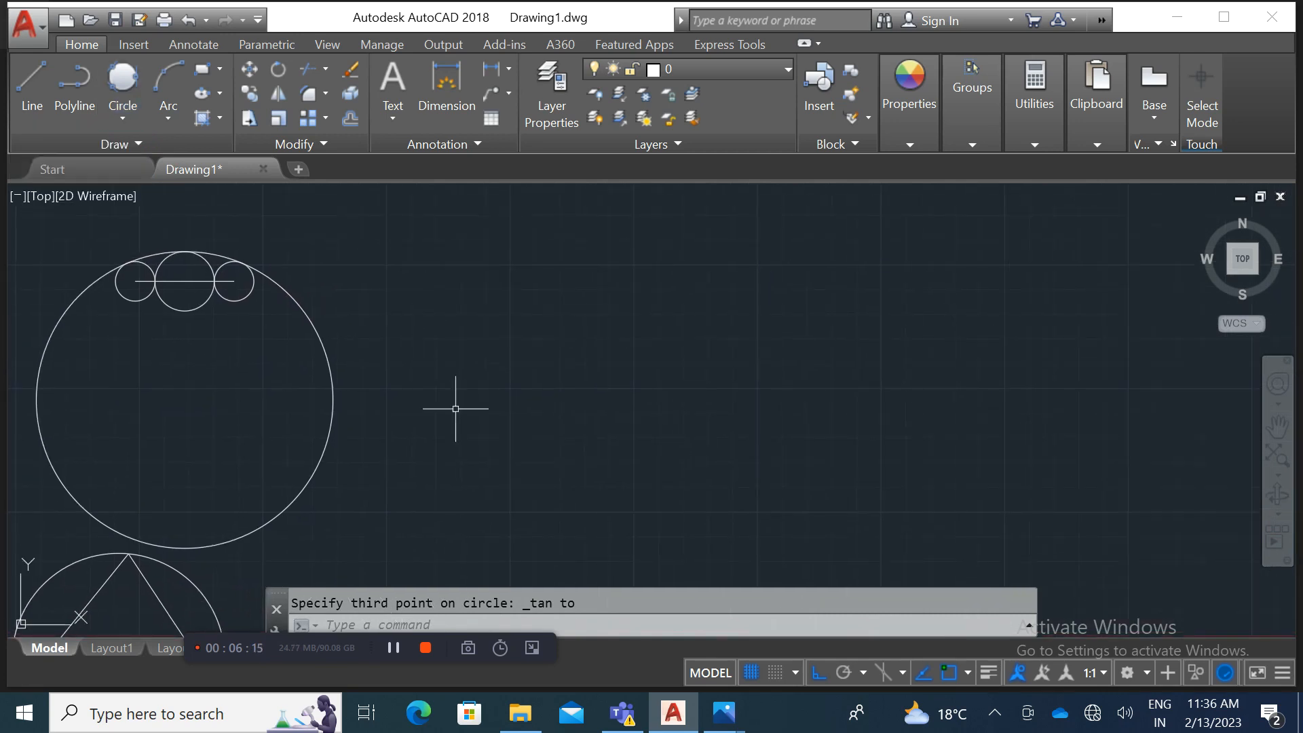
{"action": "mouse_move", "coordinate": [727, 718]}
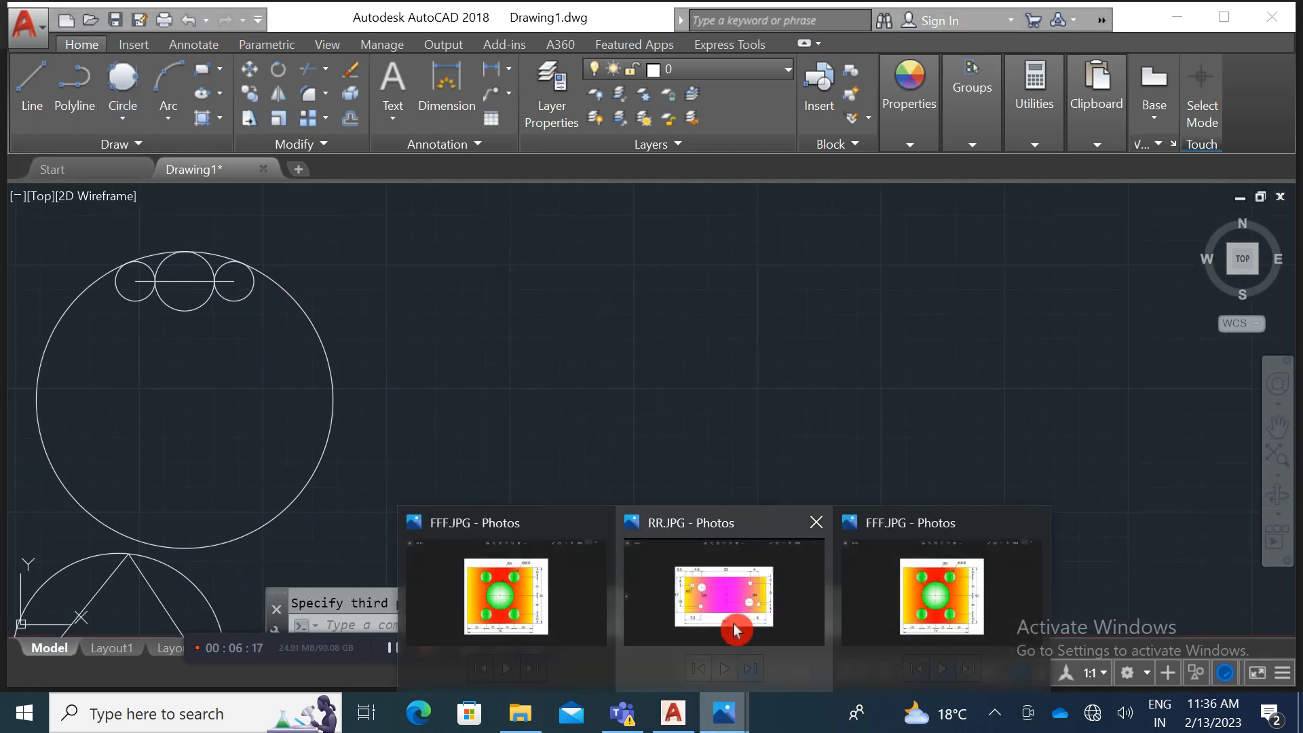
{"action": "left_click", "coordinate": [902, 607]}
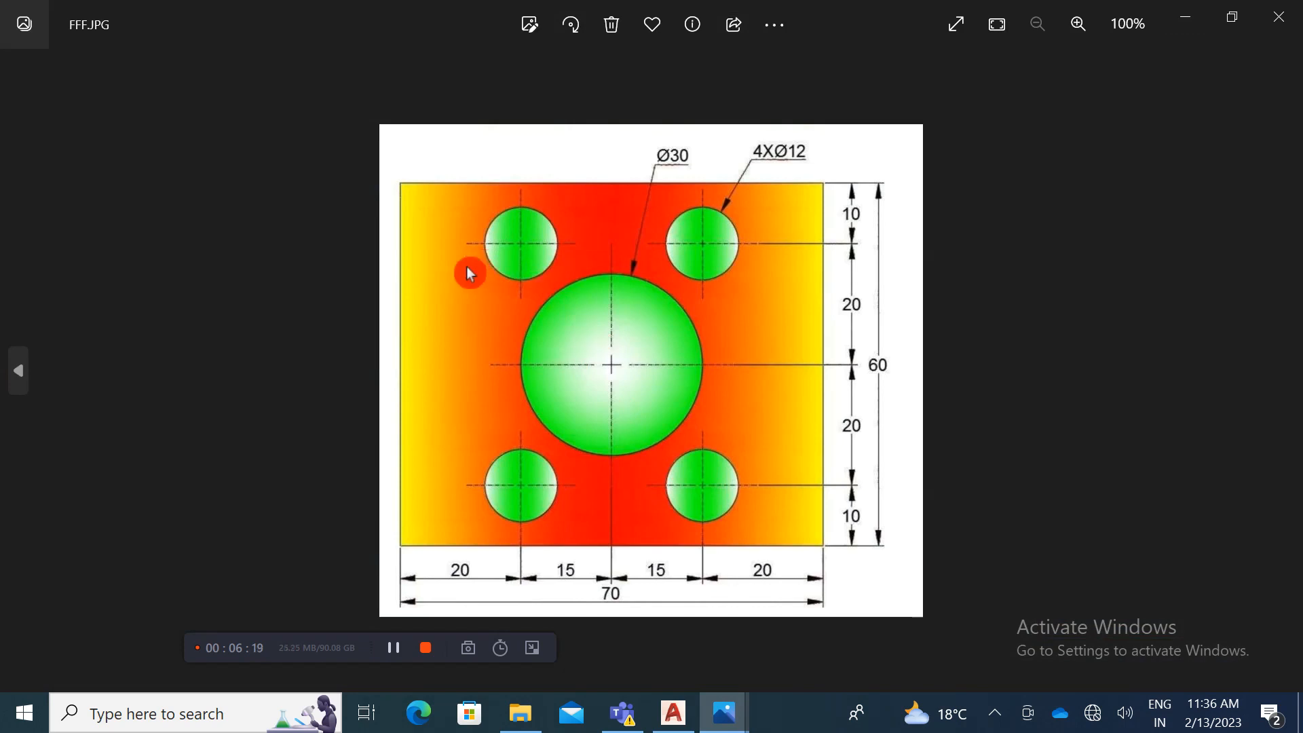
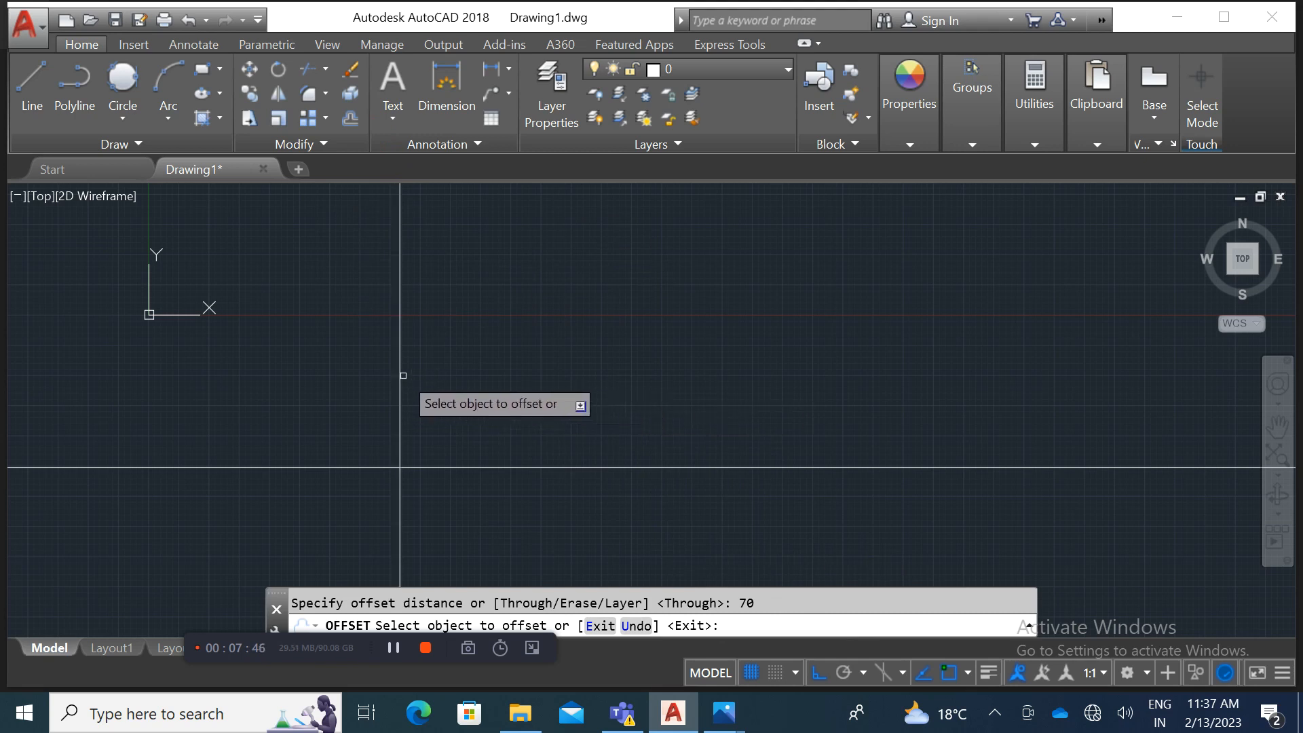
Step: Offset the vertical construction line 70 units to the right and the horizontal construction line 60 units upward
{"action": "left_click", "coordinate": [401, 375]}
{"action": "left_click", "coordinate": [696, 389]}
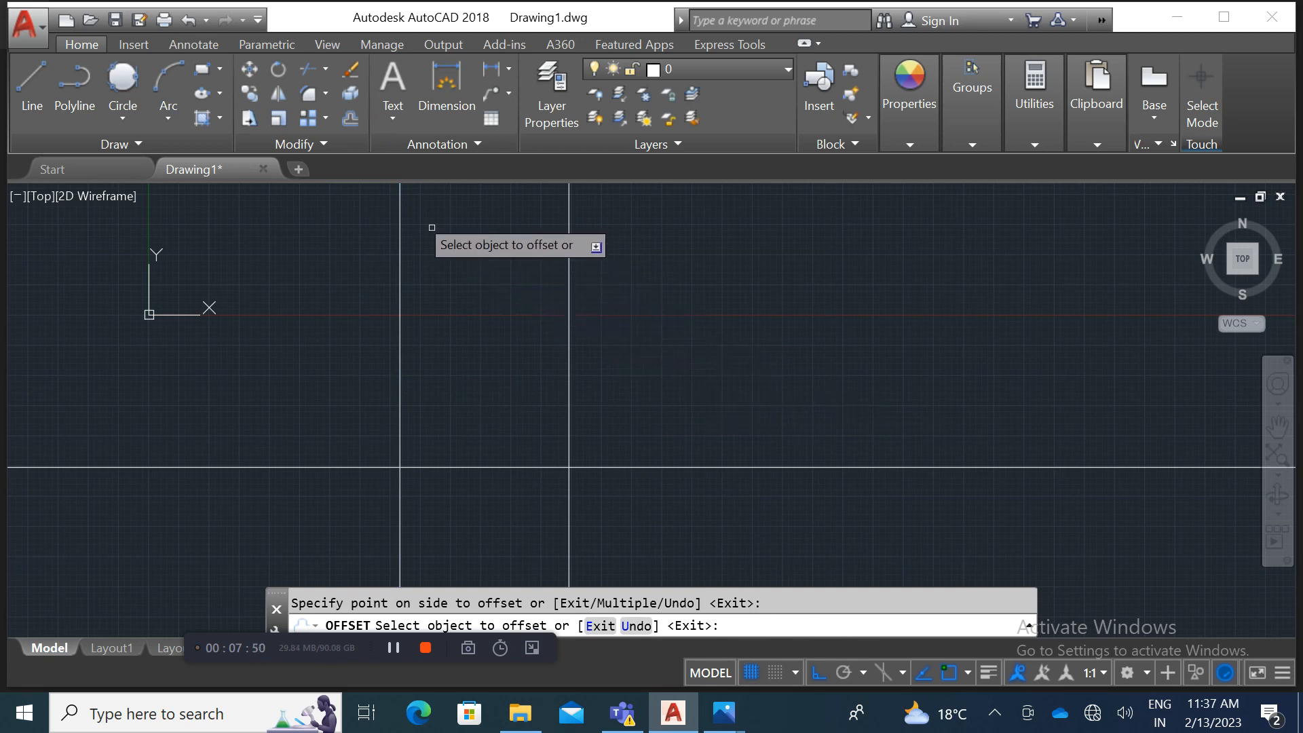
{"action": "left_click", "coordinate": [368, 129]}
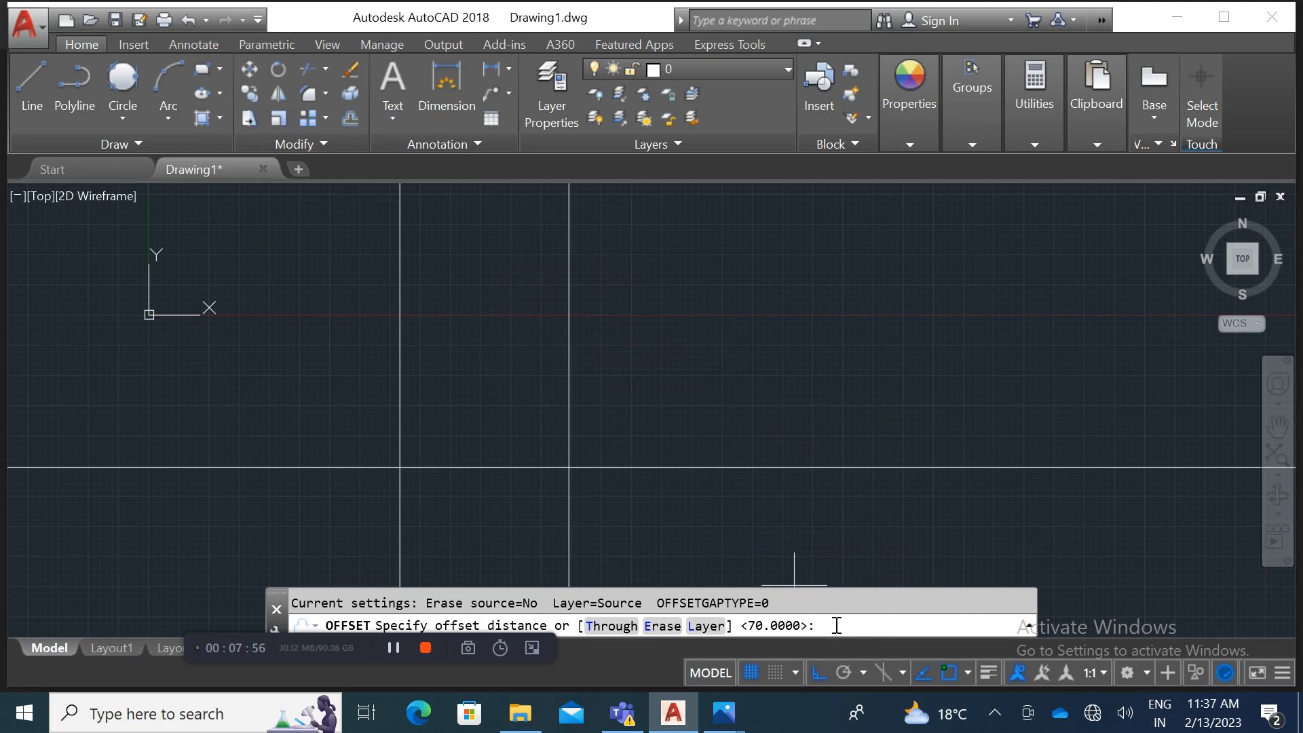
{"action": "key", "text": "Return"}
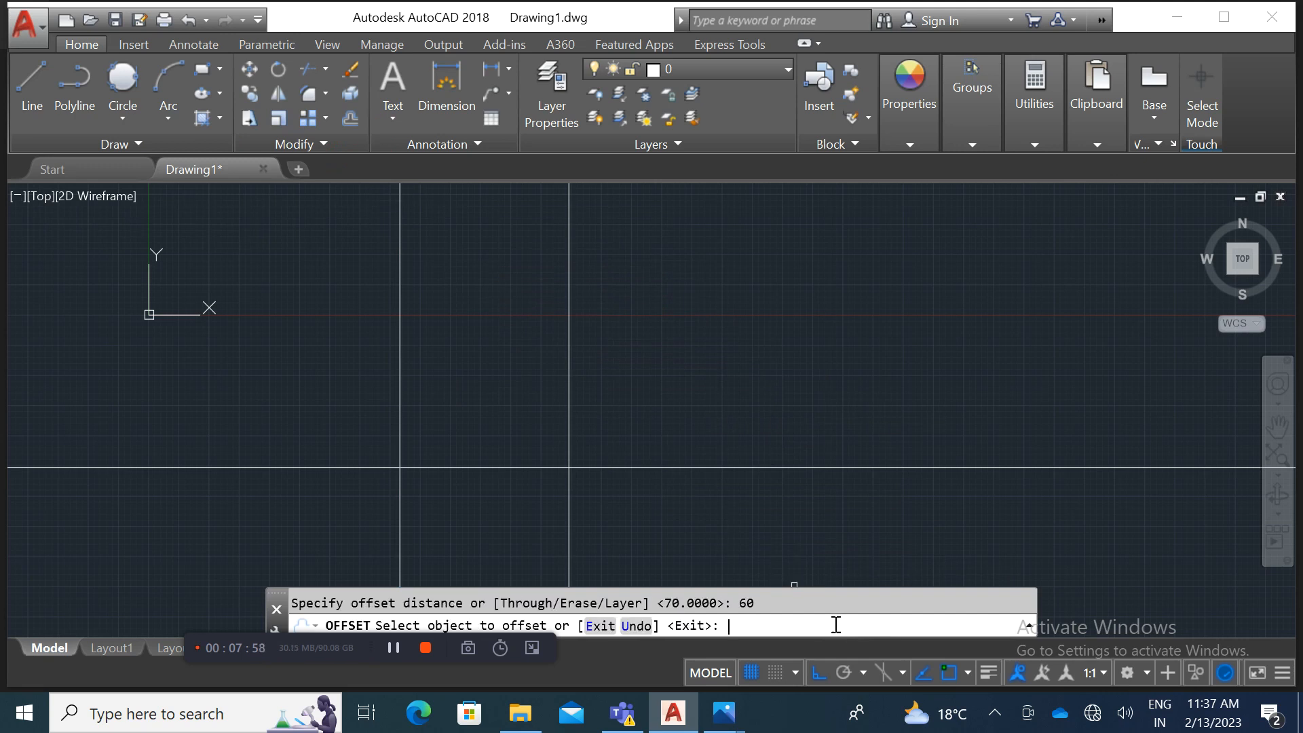
{"action": "left_click", "coordinate": [631, 467]}
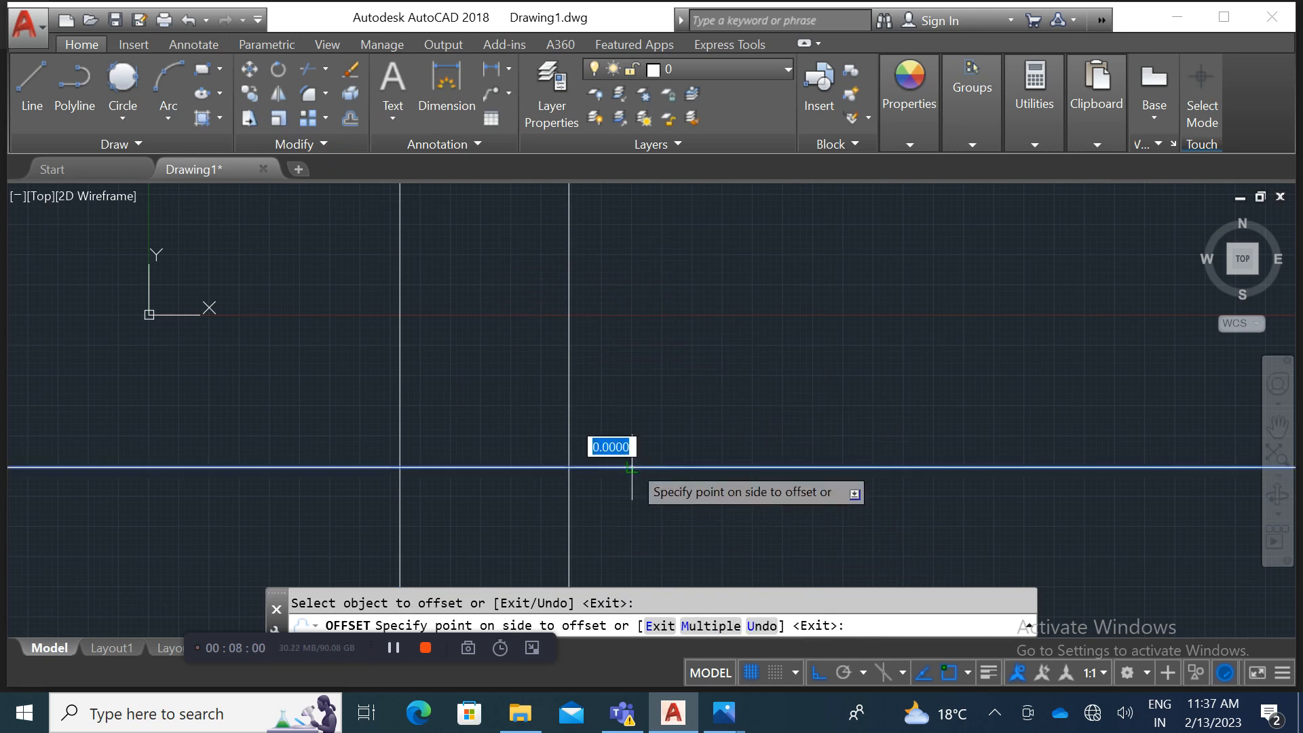
{"action": "left_click", "coordinate": [633, 334]}
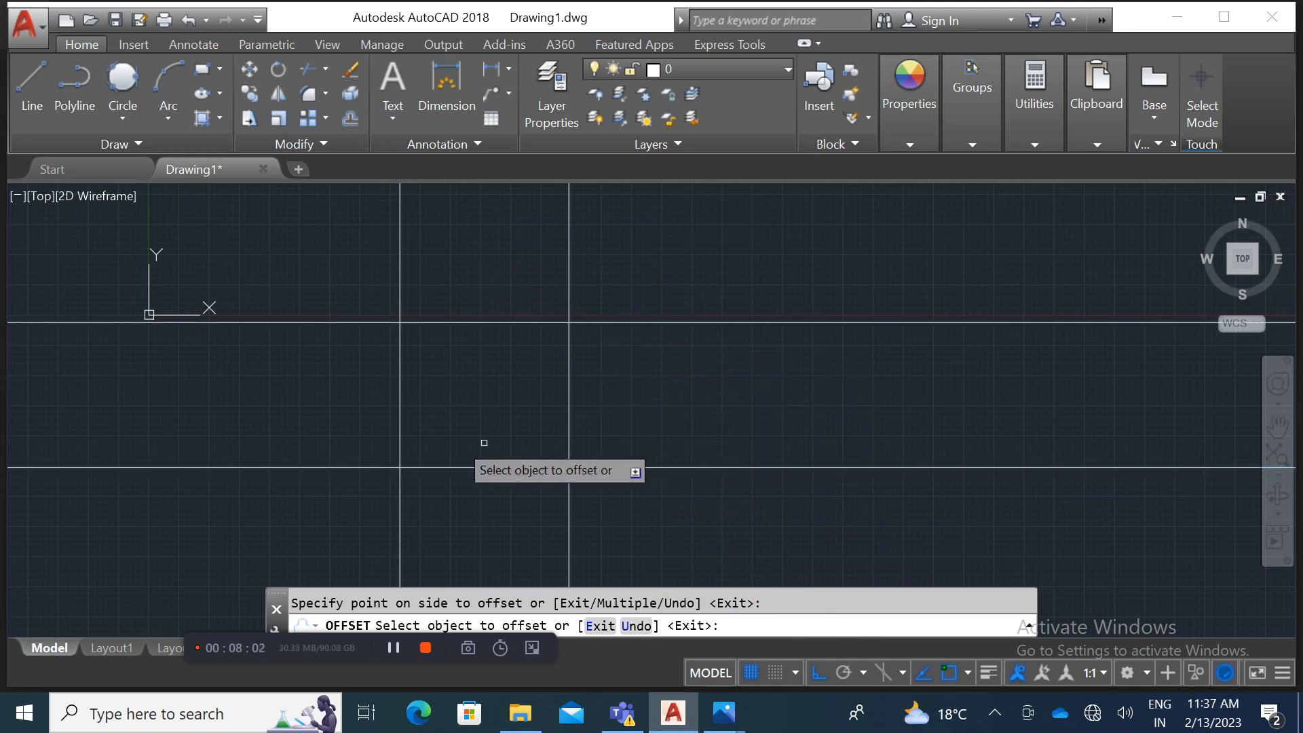
{"action": "scroll", "coordinate": [452, 439], "scroll_direction": "up", "scroll_amount": 3}
{"action": "middle_click_drag", "start_coordinate": [462, 431], "coordinate": [477, 454]}
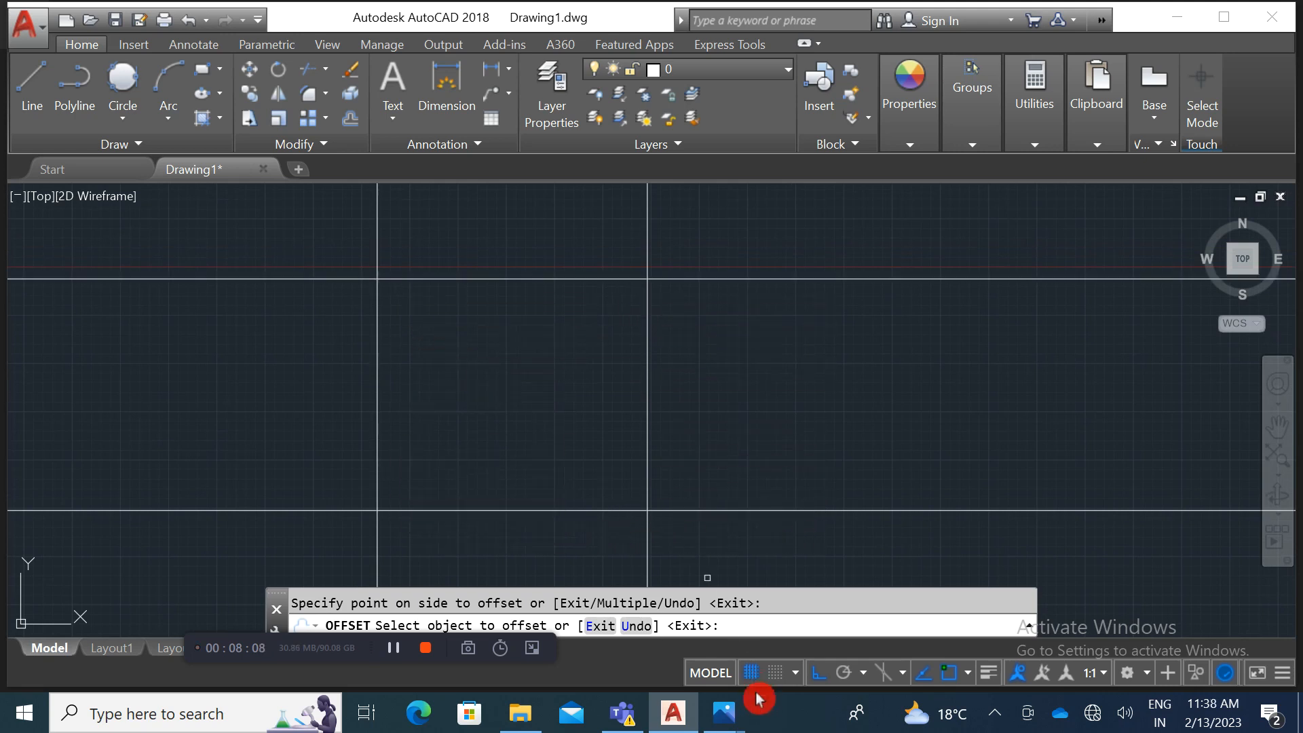
Step: Return to FFF.JPG in Photos to check the distances from the plate's edges to the hole centres
{"action": "mouse_move", "coordinate": [724, 712]}
{"action": "left_click", "coordinate": [943, 614]}
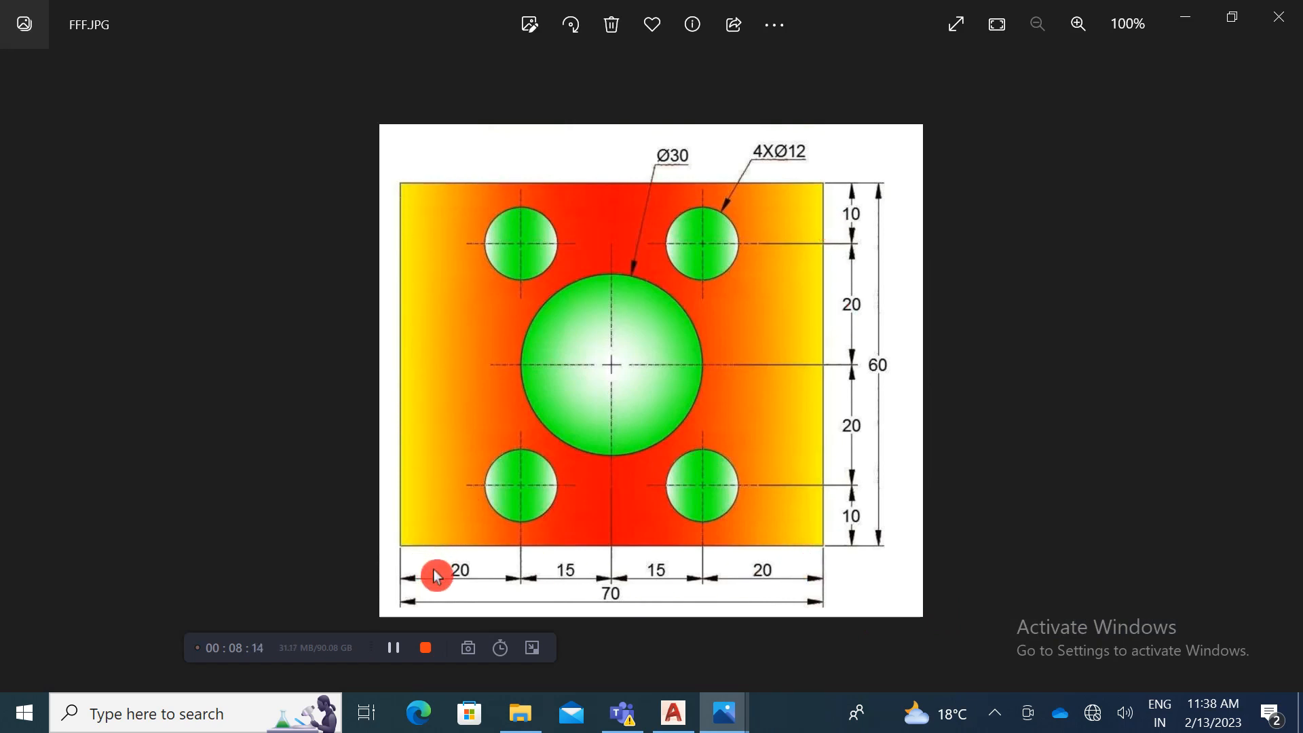
Step: Switch to AutoCAD and trim the horizontal construction lines where they extend past the rectangle's right side
{"action": "left_click", "coordinate": [672, 713]}
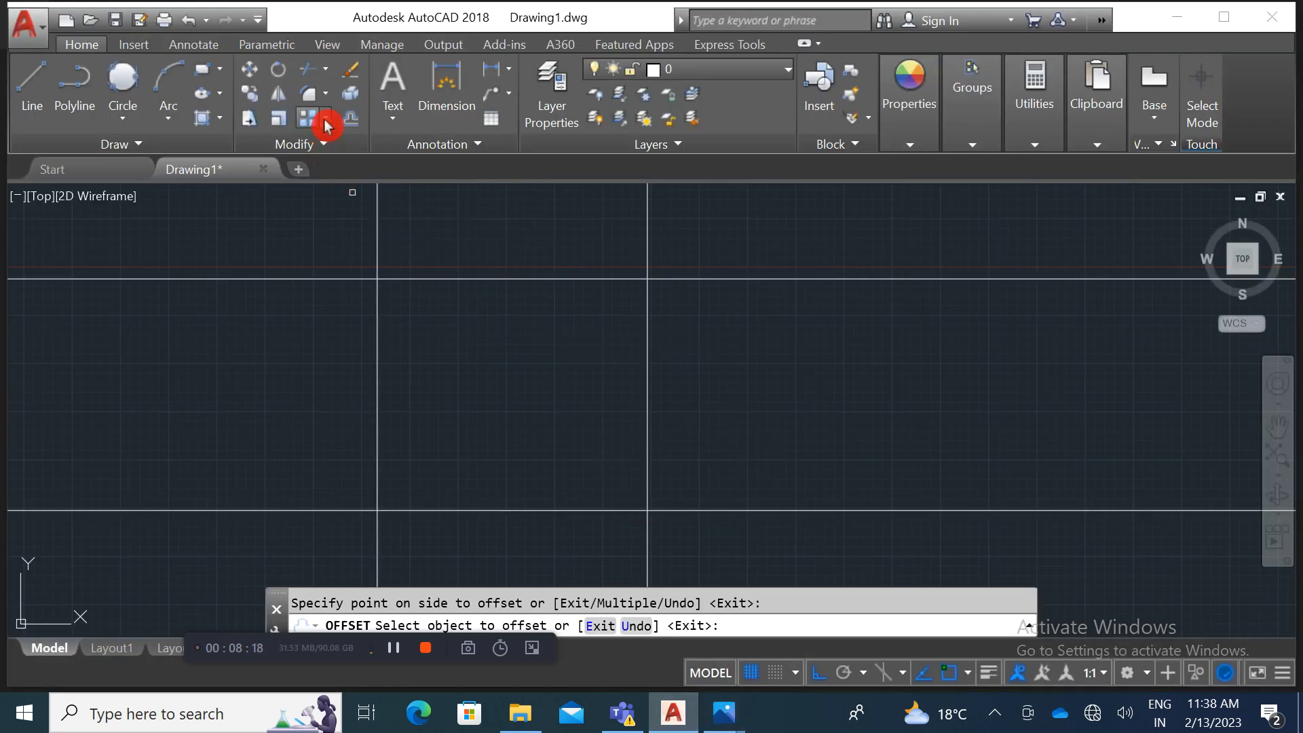
{"action": "left_click", "coordinate": [321, 84]}
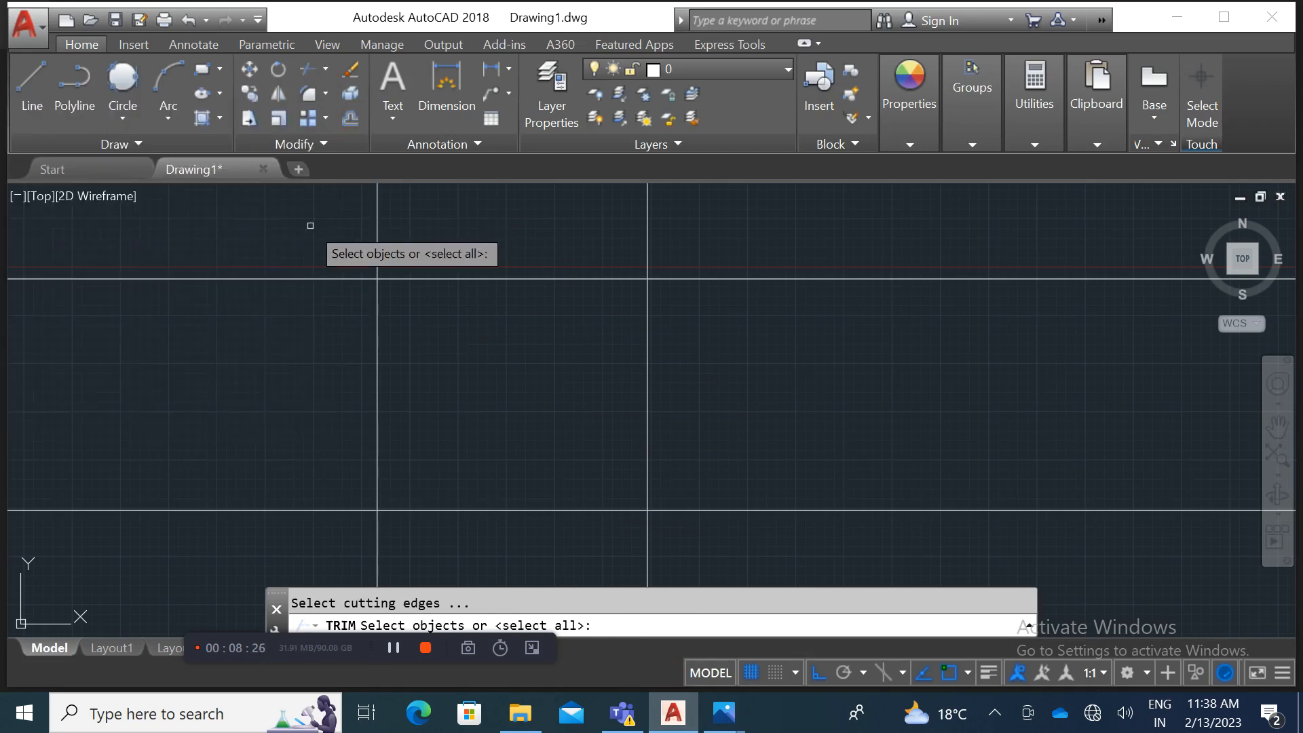
{"action": "key", "text": "Escape"}
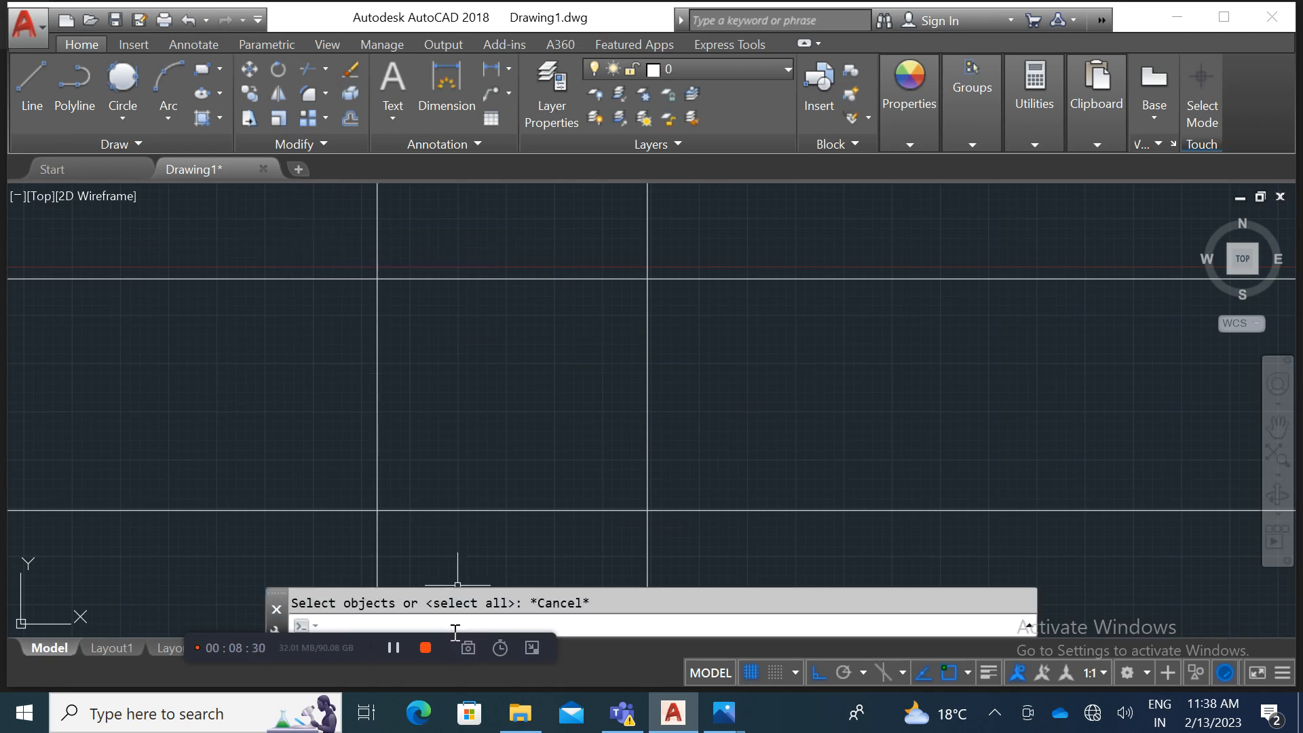
{"action": "type", "text": "TR"}
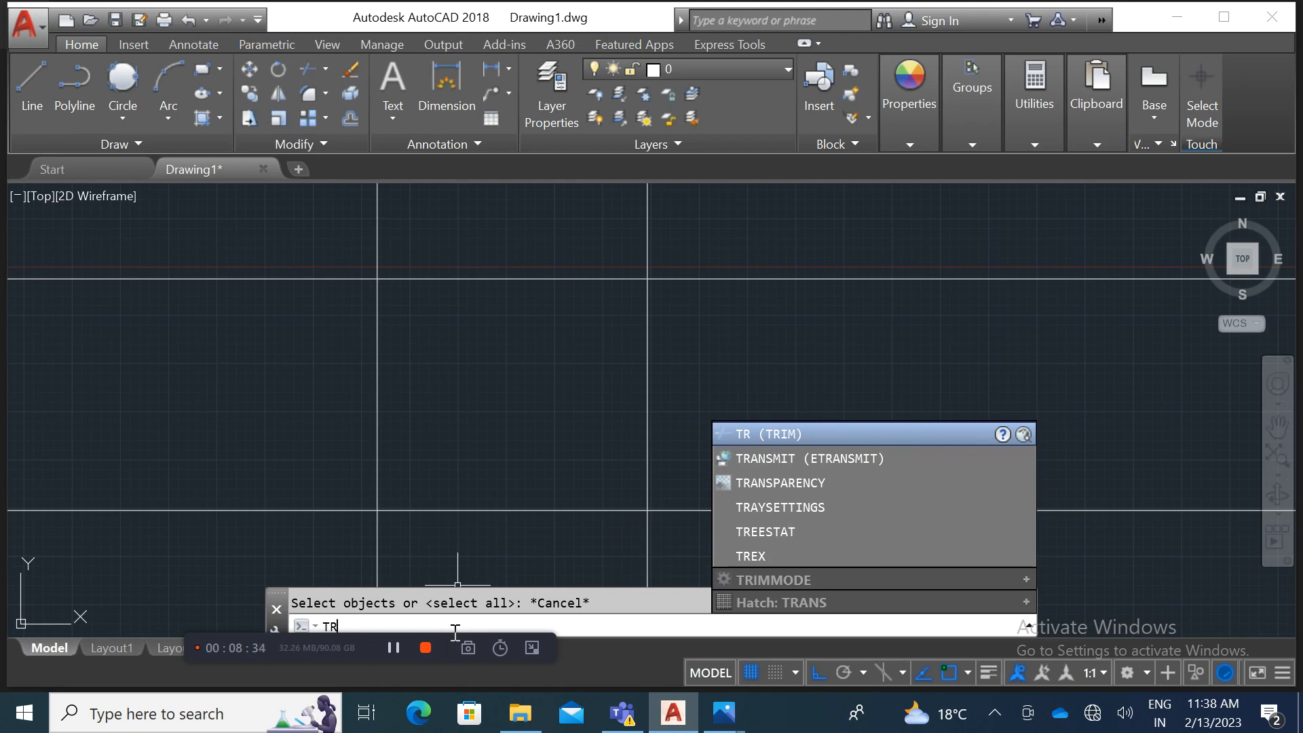
{"action": "key", "text": "Return"}
{"action": "key", "text": "Return"}
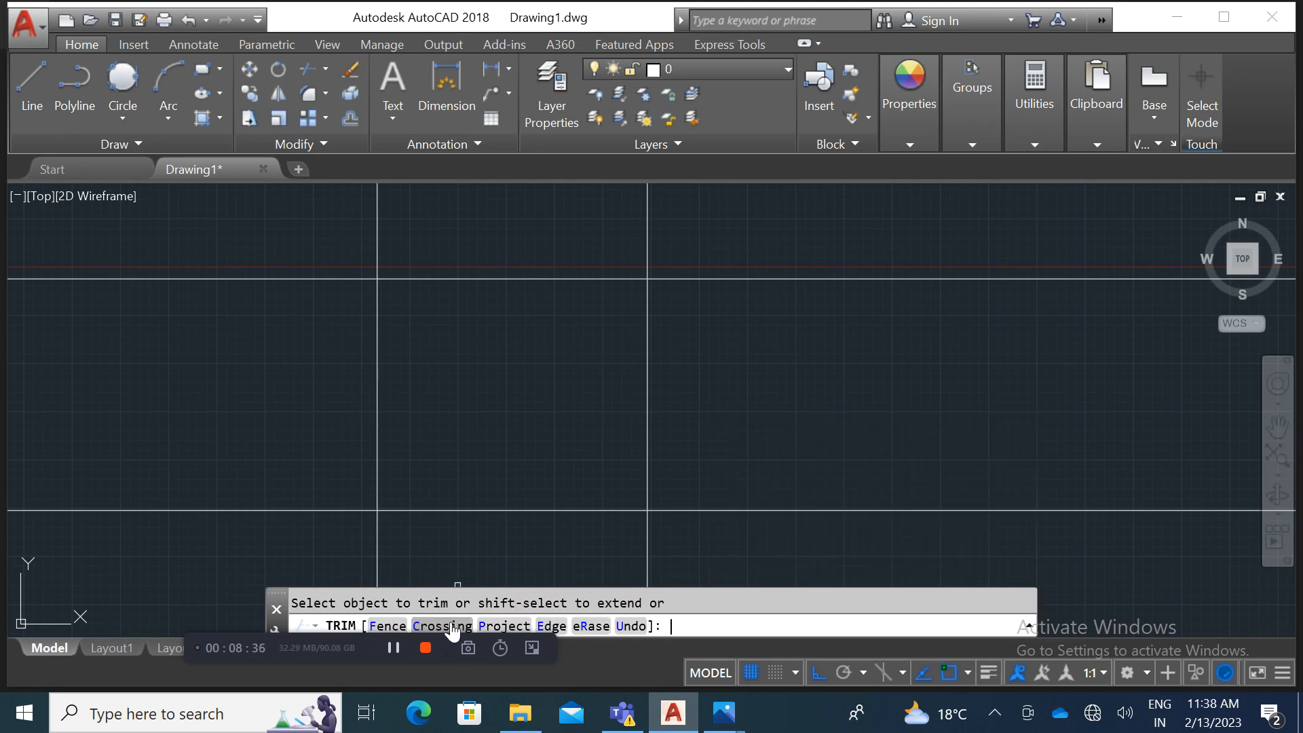
{"action": "left_click", "coordinate": [799, 532]}
{"action": "left_click", "coordinate": [728, 270]}
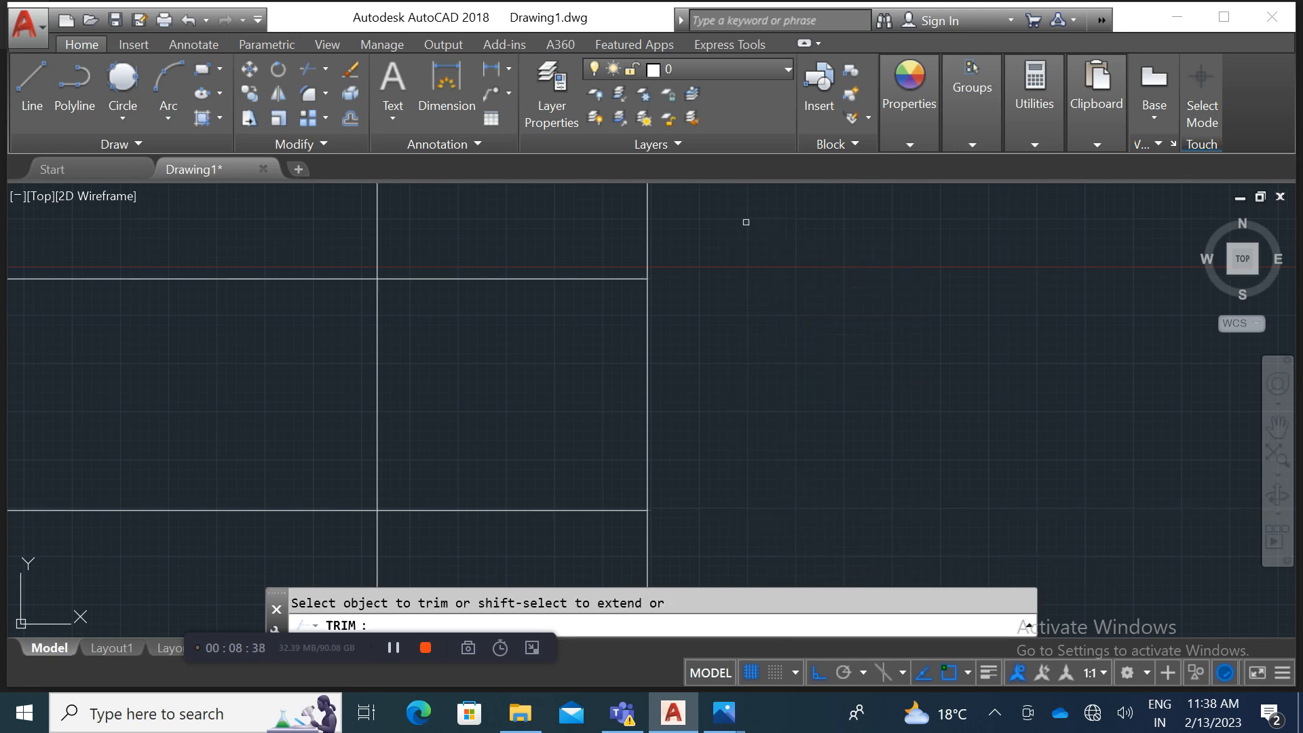
Step: Trim the remaining construction line ends above, left of and below the rectangle, leaving the 70 x 60 outline
{"action": "left_click", "coordinate": [740, 222]}
{"action": "left_click", "coordinate": [343, 205]}
{"action": "left_click", "coordinate": [304, 241]}
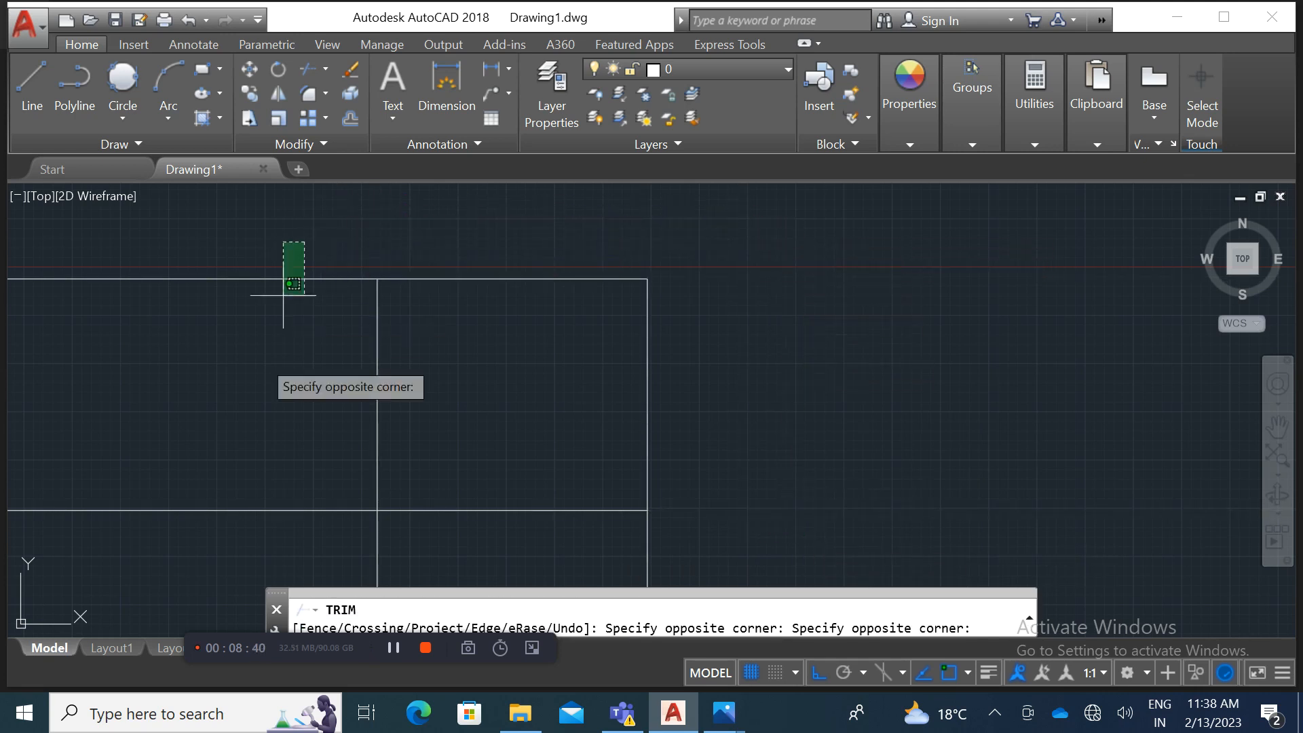
{"action": "left_click", "coordinate": [183, 516]}
{"action": "left_click", "coordinate": [721, 543]}
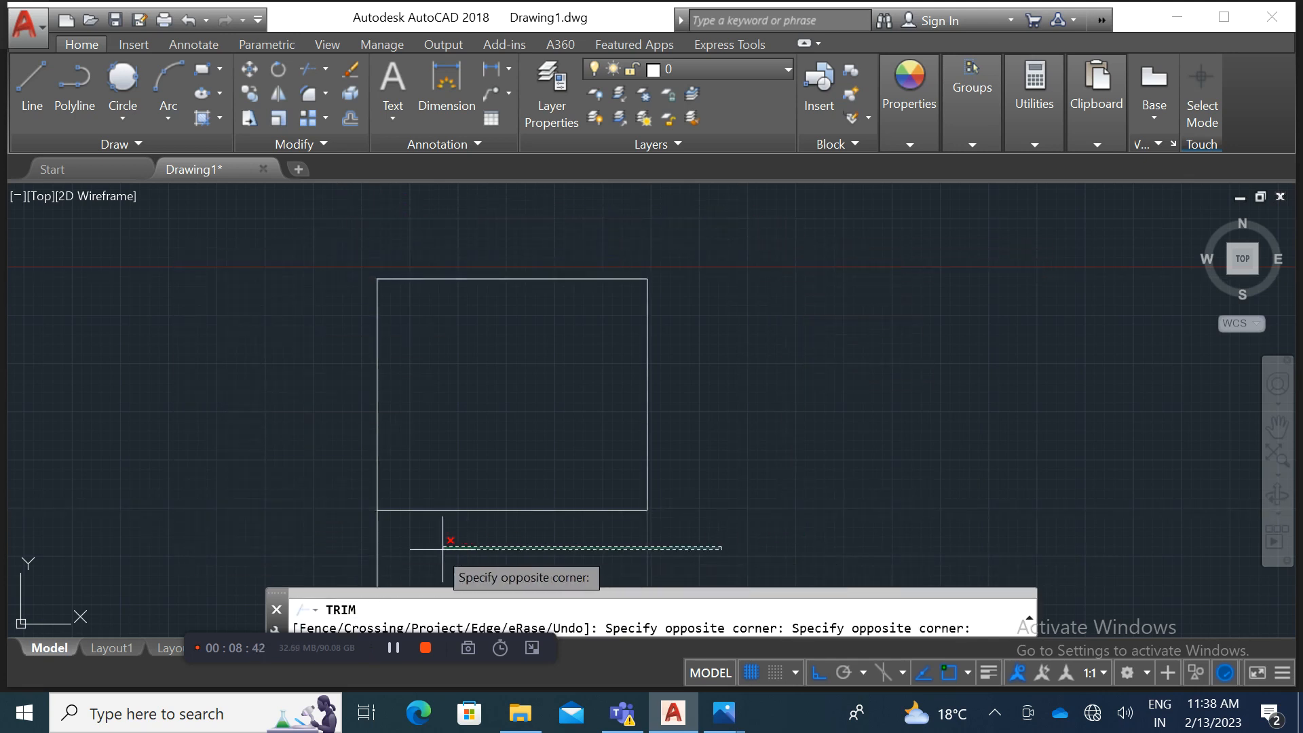
{"action": "left_click", "coordinate": [318, 546]}
{"action": "scroll", "coordinate": [512, 369], "scroll_direction": "up", "scroll_amount": 2}
{"action": "mouse_move", "coordinate": [512, 369]}
{"action": "middle_mouse_down"}
{"action": "mouse_move", "coordinate": [543, 342]}
{"action": "mouse_move", "coordinate": [531, 344]}
{"action": "middle_mouse_up"}
{"action": "scroll", "coordinate": [541, 344], "scroll_direction": "down", "scroll_amount": 2}
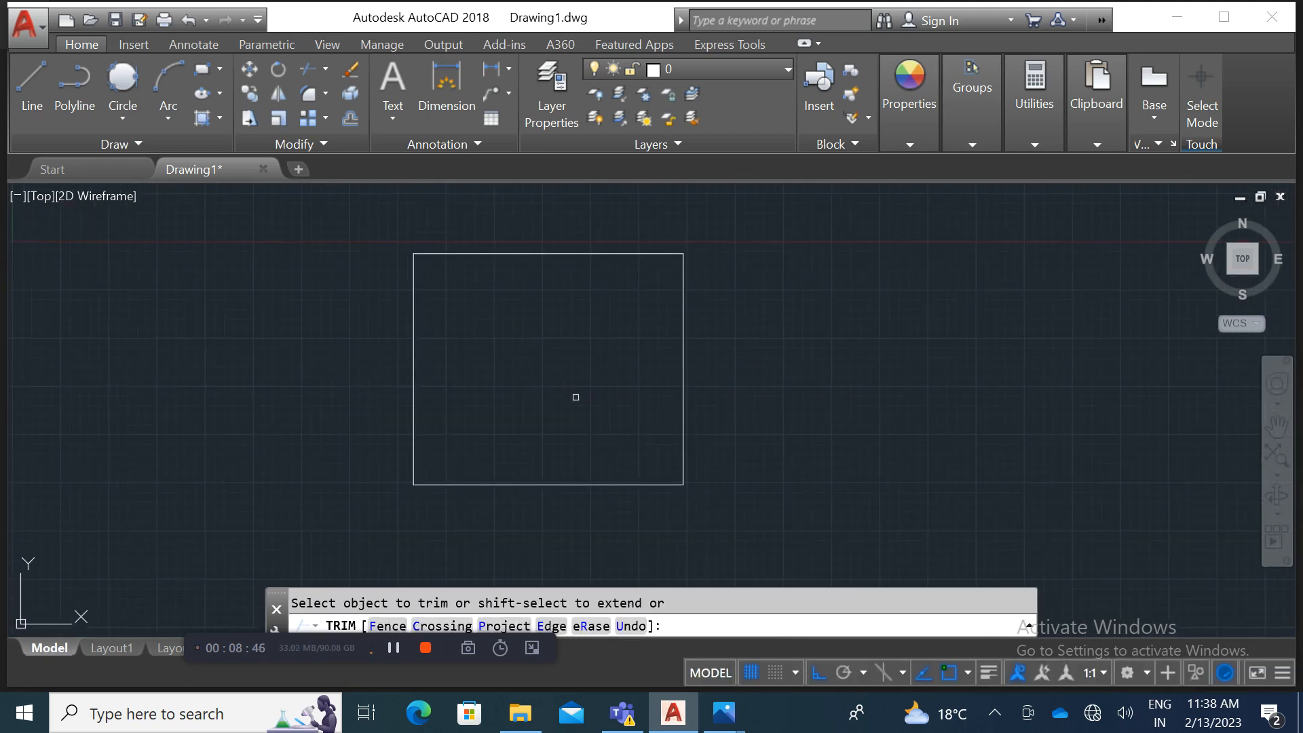
Step: Check the hole centres' distances from the upper and lower plate edges in FFF.JPG in Photos, and return to AutoCAD
{"action": "mouse_move", "coordinate": [724, 714]}
{"action": "left_click", "coordinate": [872, 586]}
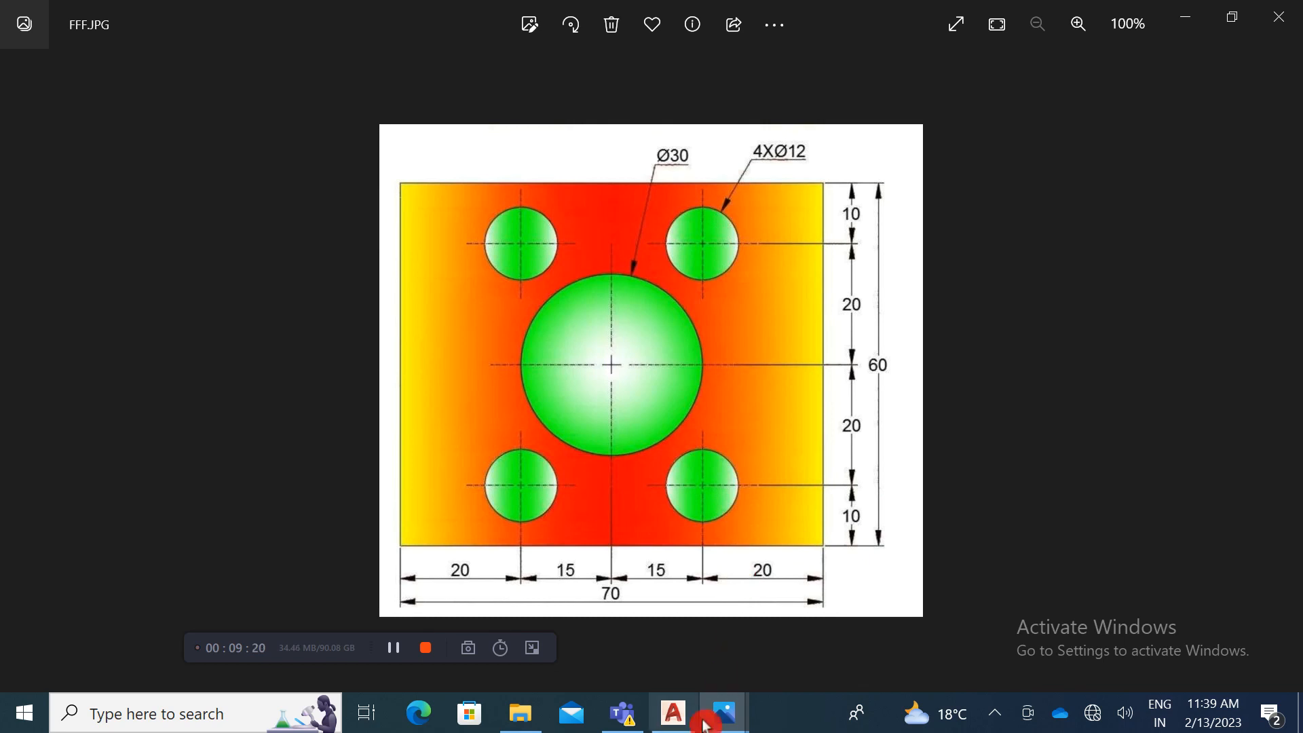
{"action": "left_click", "coordinate": [673, 712]}
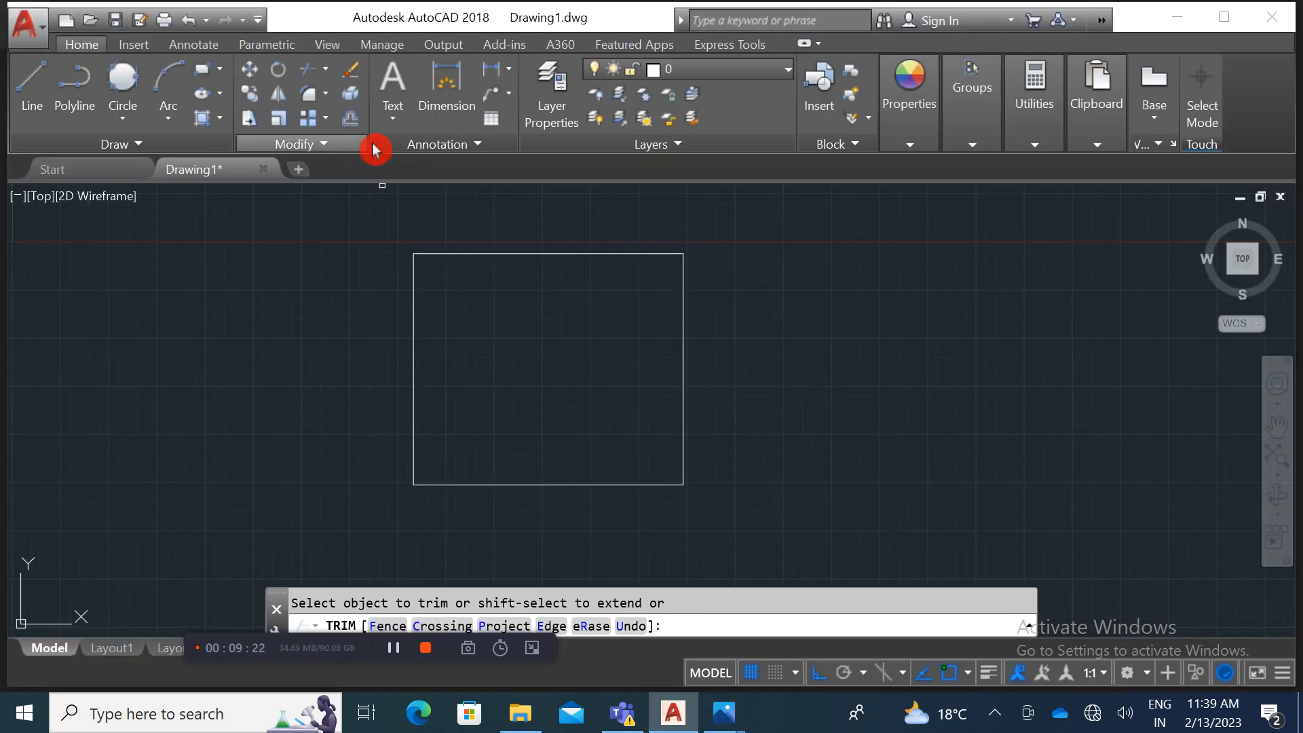
Step: Offset the rectangle's bottom edge 10 units upward and its top edge 10 units downward
{"action": "left_click", "coordinate": [350, 119]}
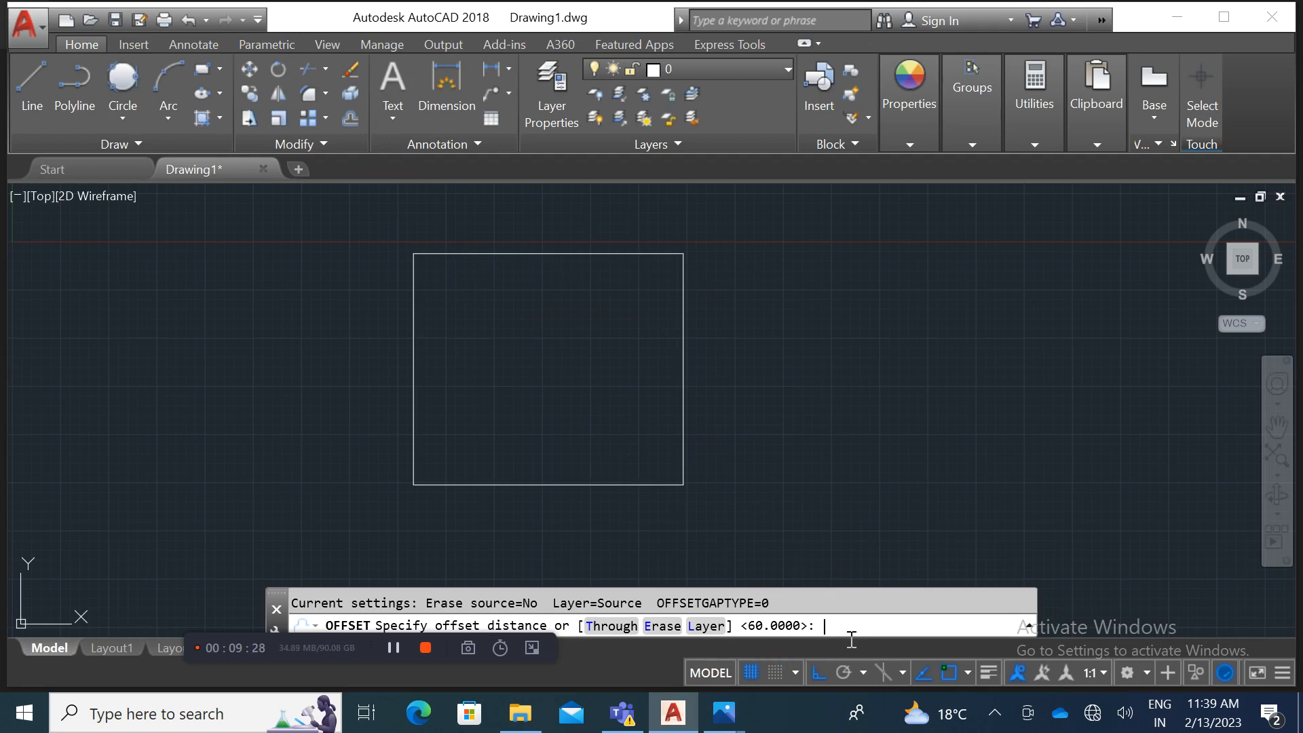
{"action": "key", "text": "Return"}
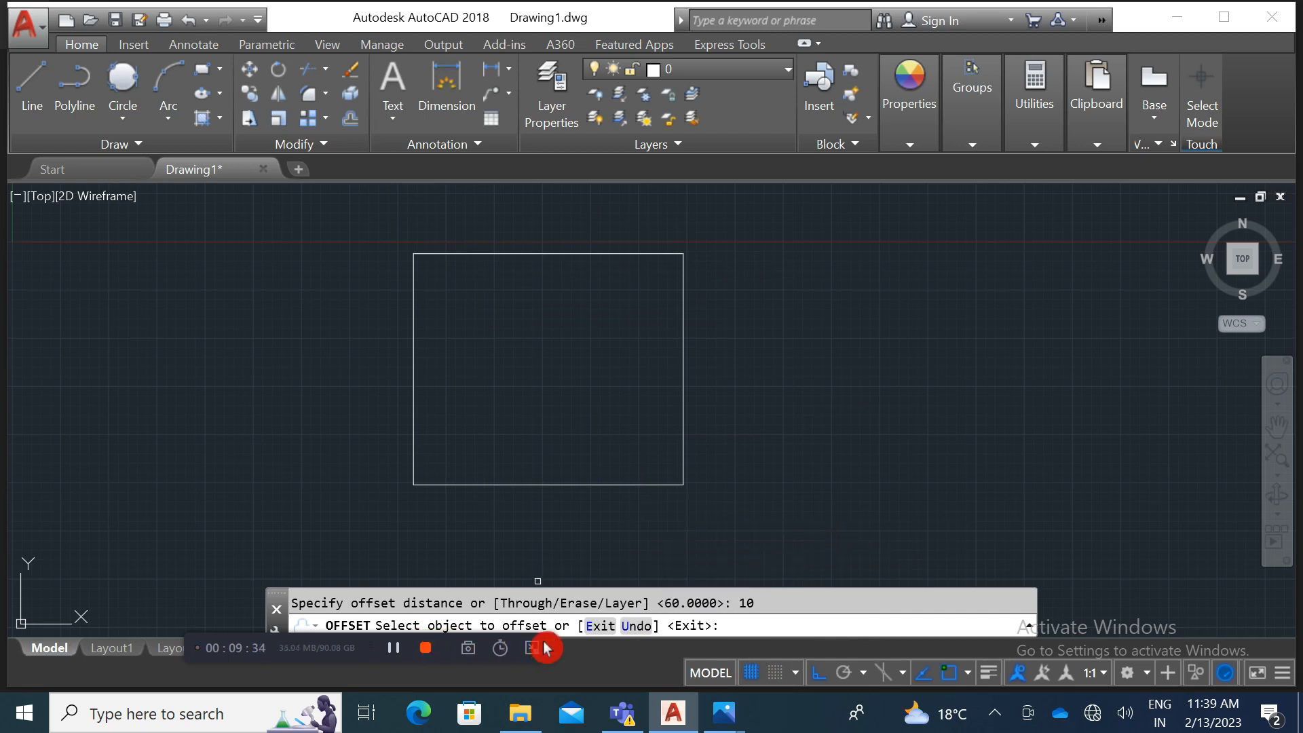
{"action": "left_click", "coordinate": [559, 484]}
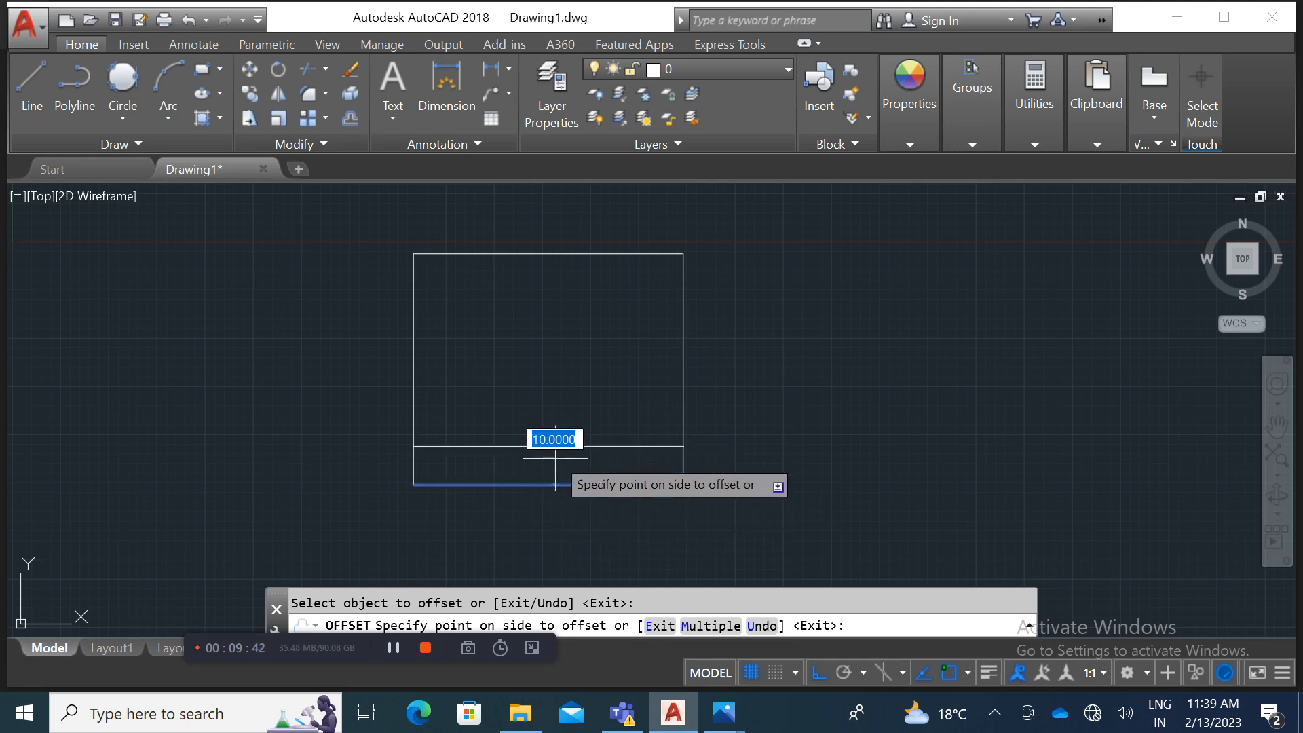
{"action": "left_click", "coordinate": [559, 438]}
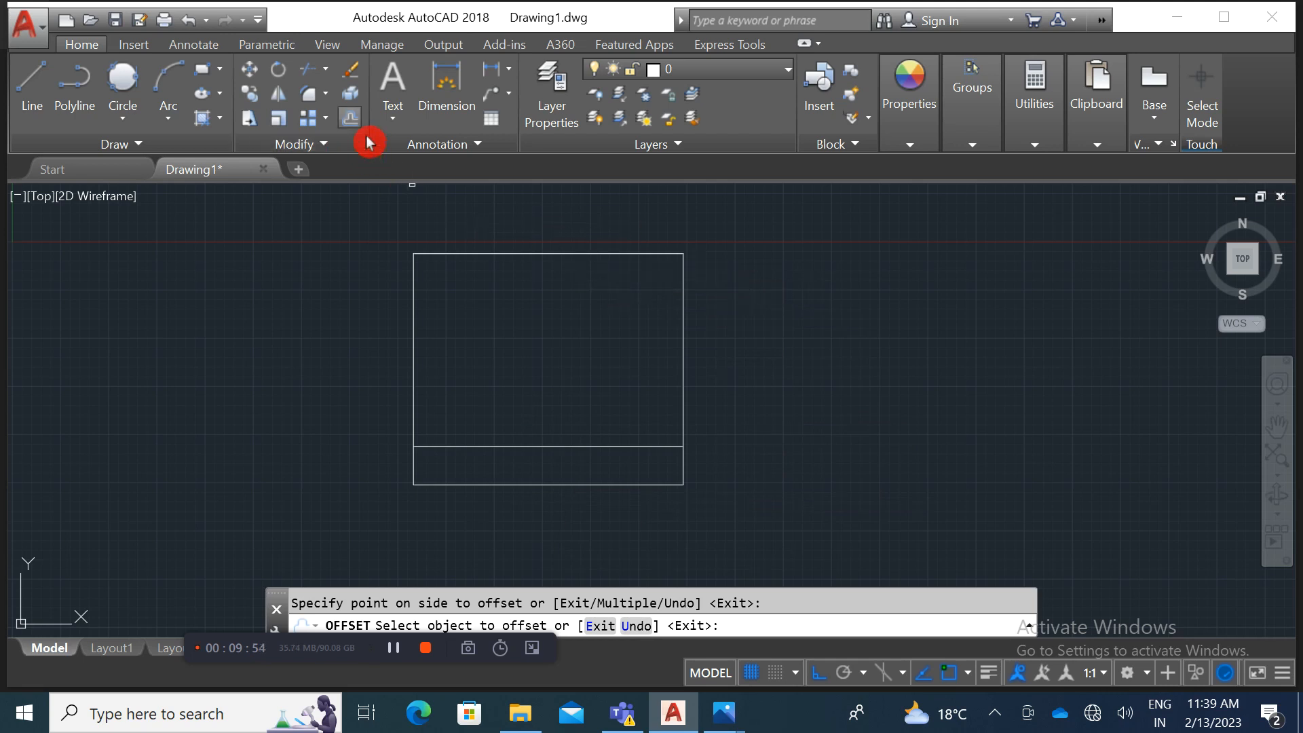
{"action": "left_click", "coordinate": [545, 253]}
{"action": "left_click", "coordinate": [545, 254]}
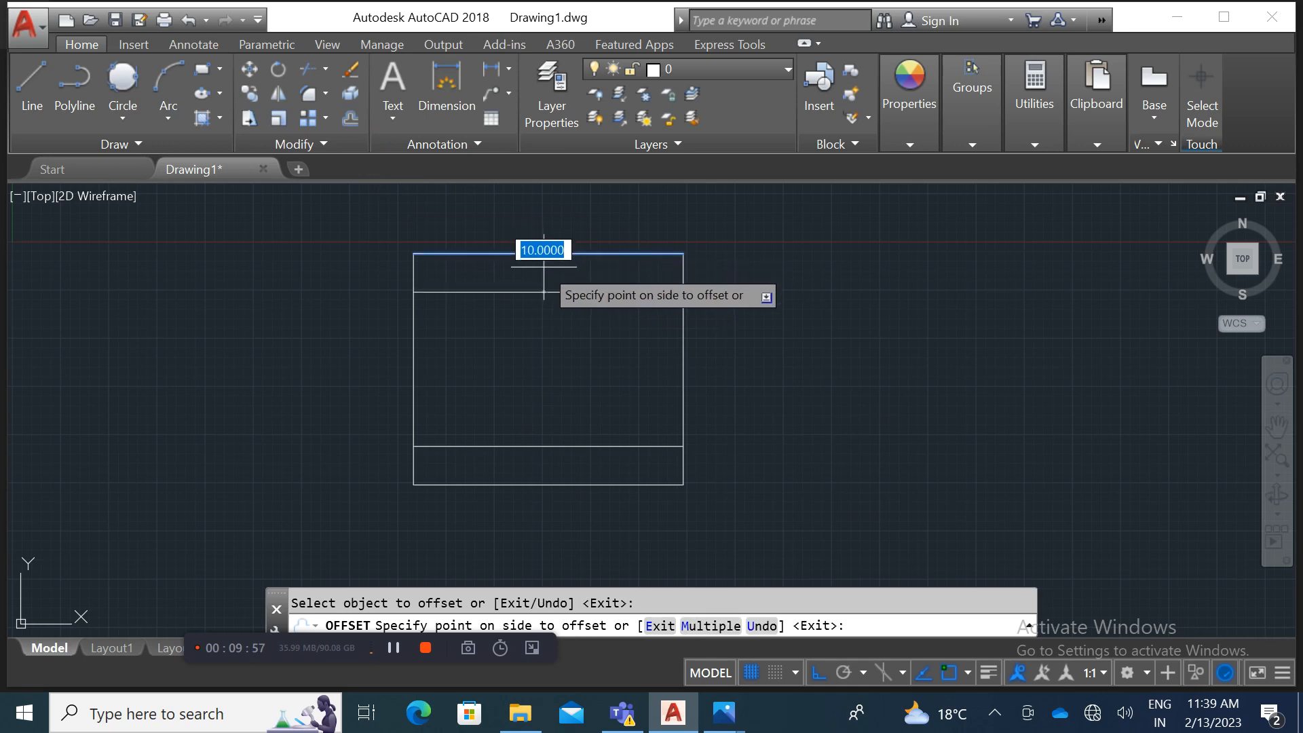
{"action": "left_click", "coordinate": [542, 314]}
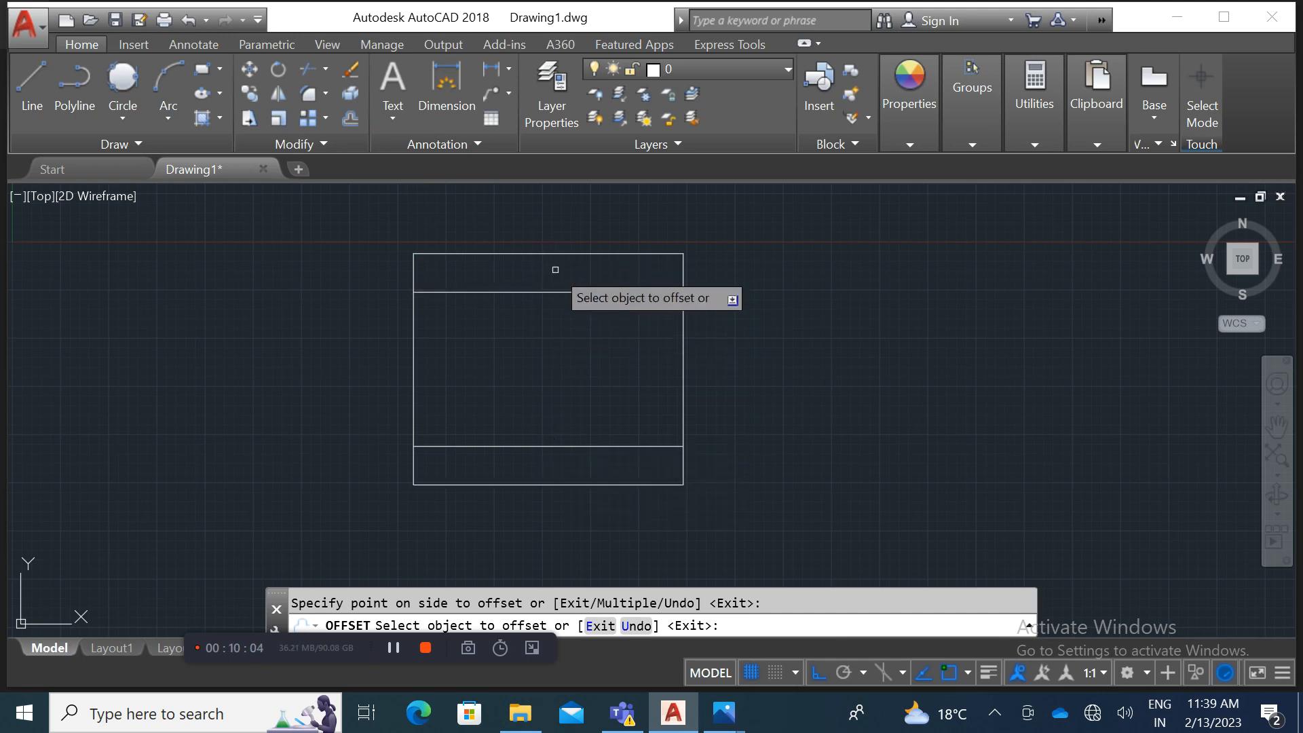
Step: Check the hole centres' distances from the plate's side edges in FFF.JPG in Photos, and return to AutoCAD
{"action": "mouse_move", "coordinate": [724, 709]}
{"action": "left_click", "coordinate": [500, 583]}
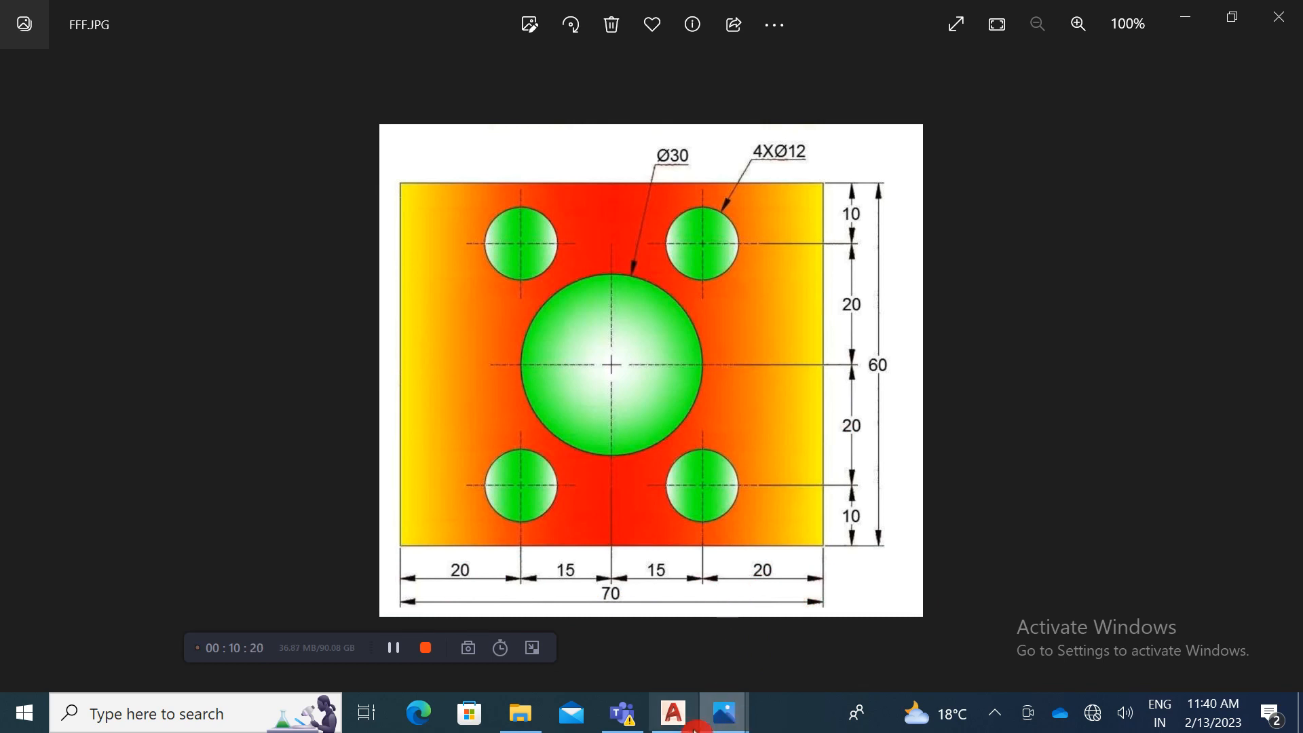
{"action": "left_click", "coordinate": [673, 713]}
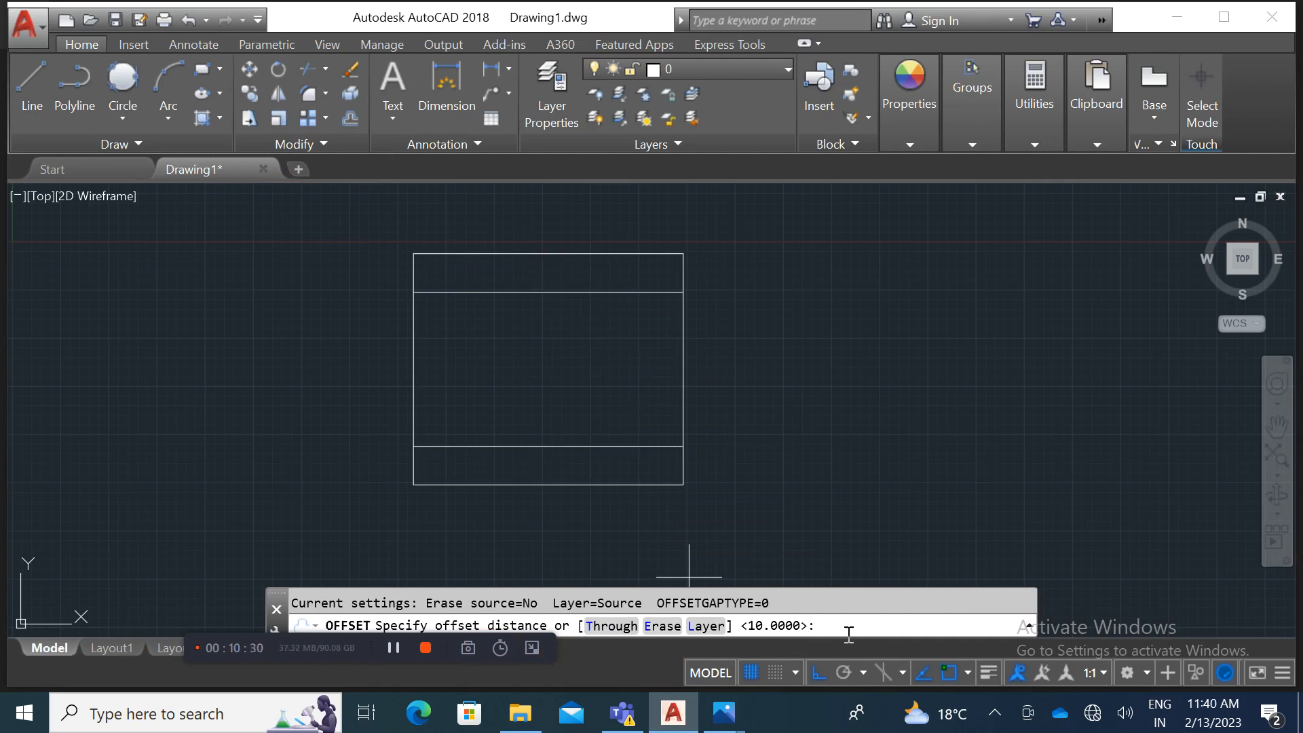
Step: Offset the rectangle's right and left edges 20 units inward
{"action": "key", "text": "Return"}
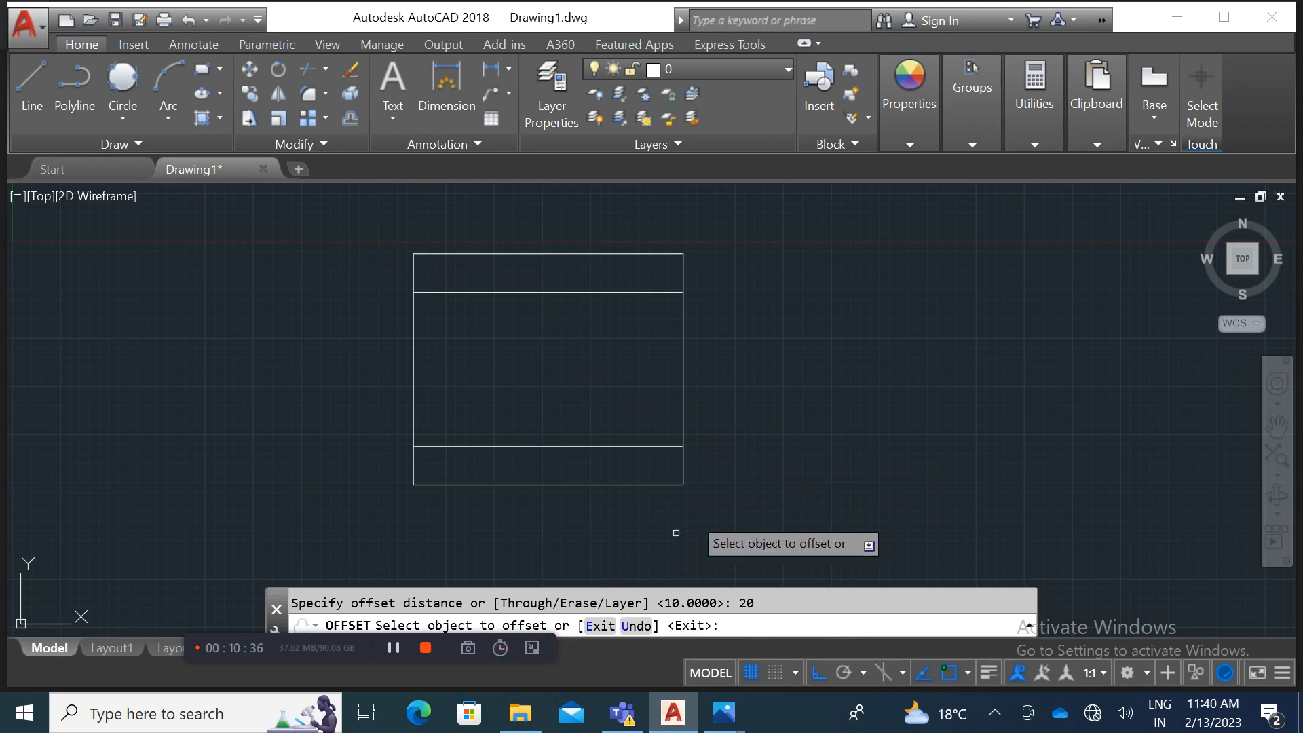
{"action": "left_click", "coordinate": [683, 368]}
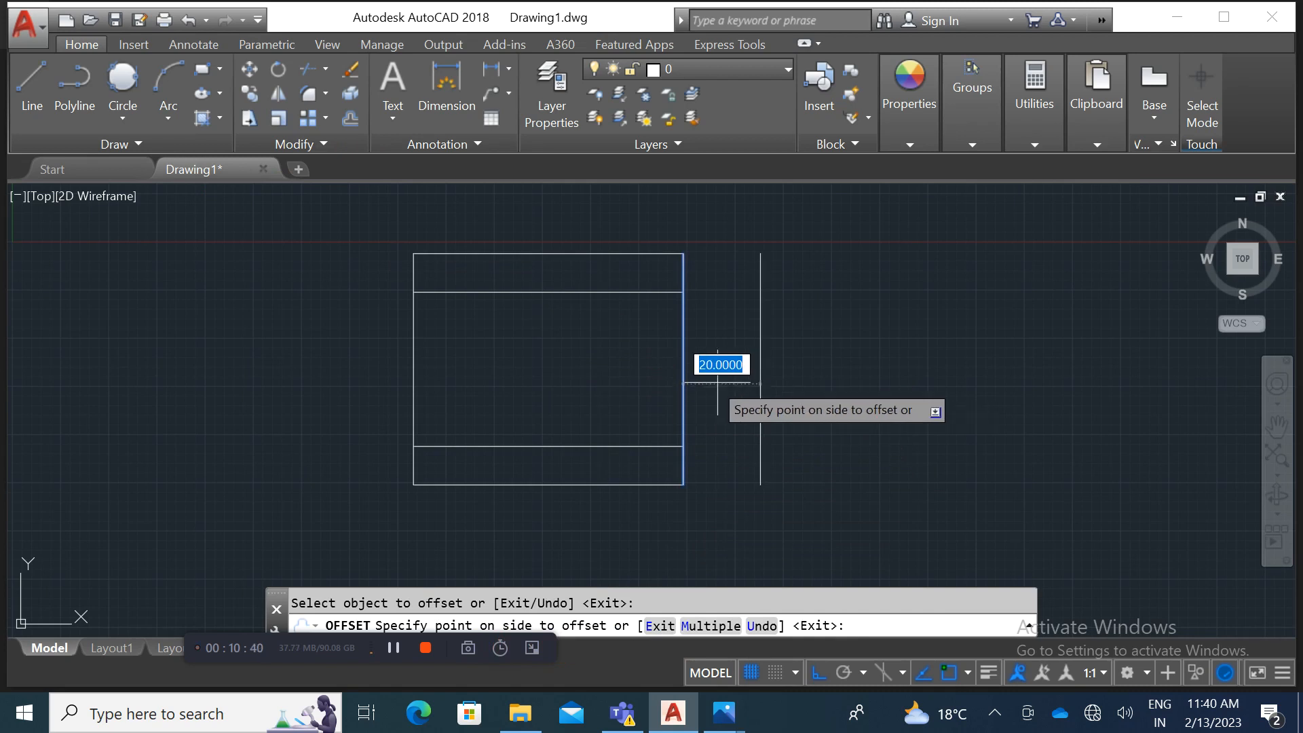
{"action": "left_click", "coordinate": [618, 370]}
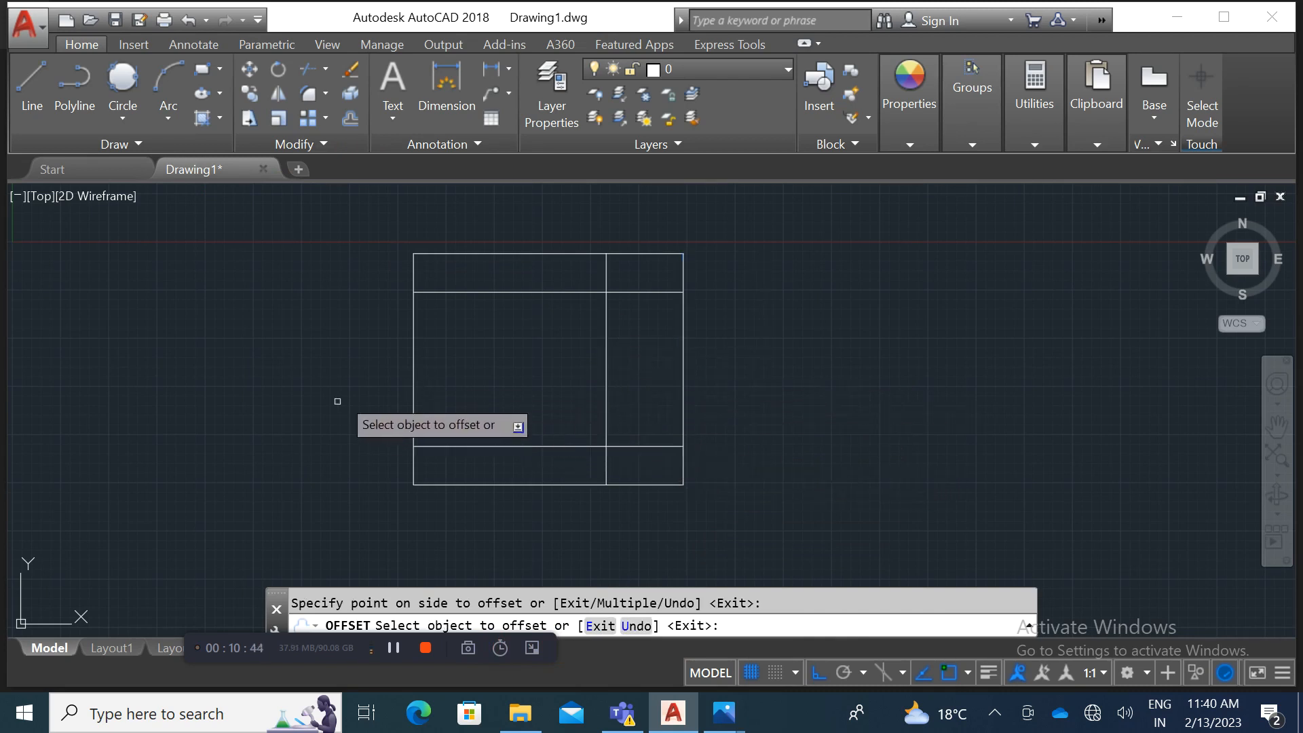
{"action": "left_click", "coordinate": [413, 383]}
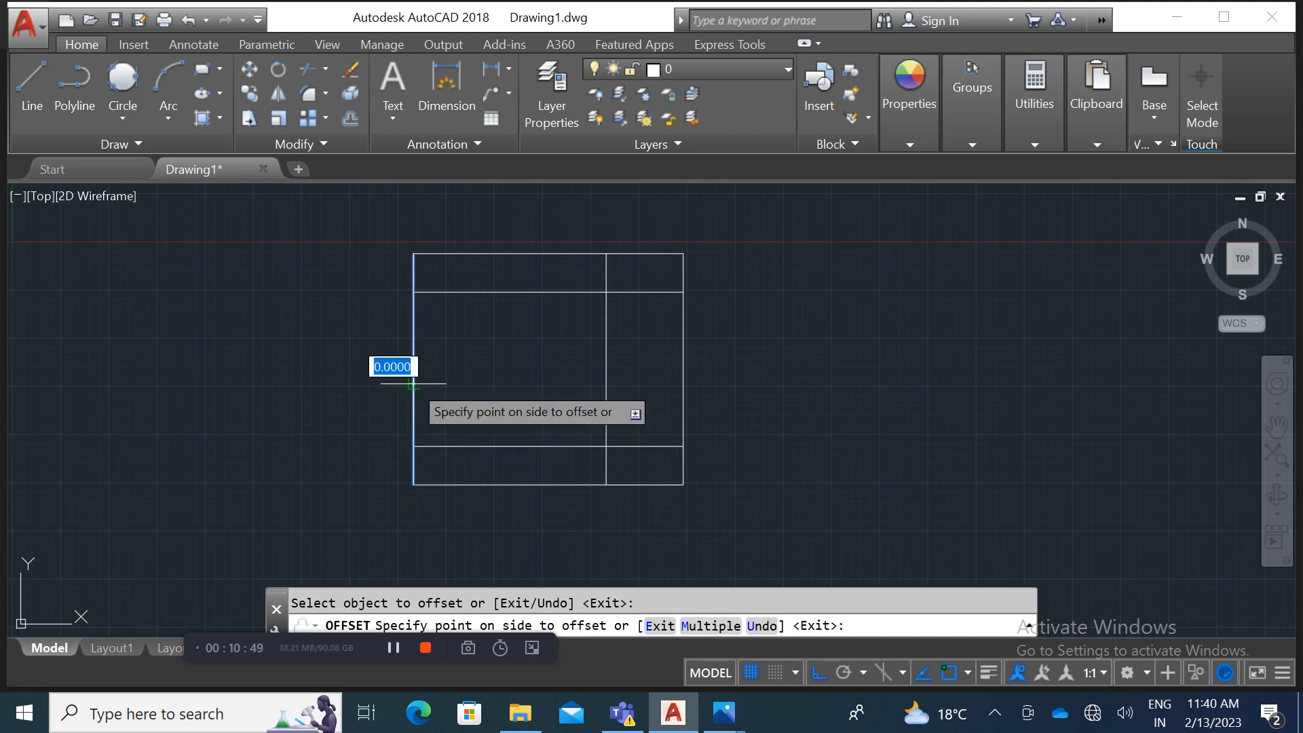
{"action": "left_click", "coordinate": [523, 378]}
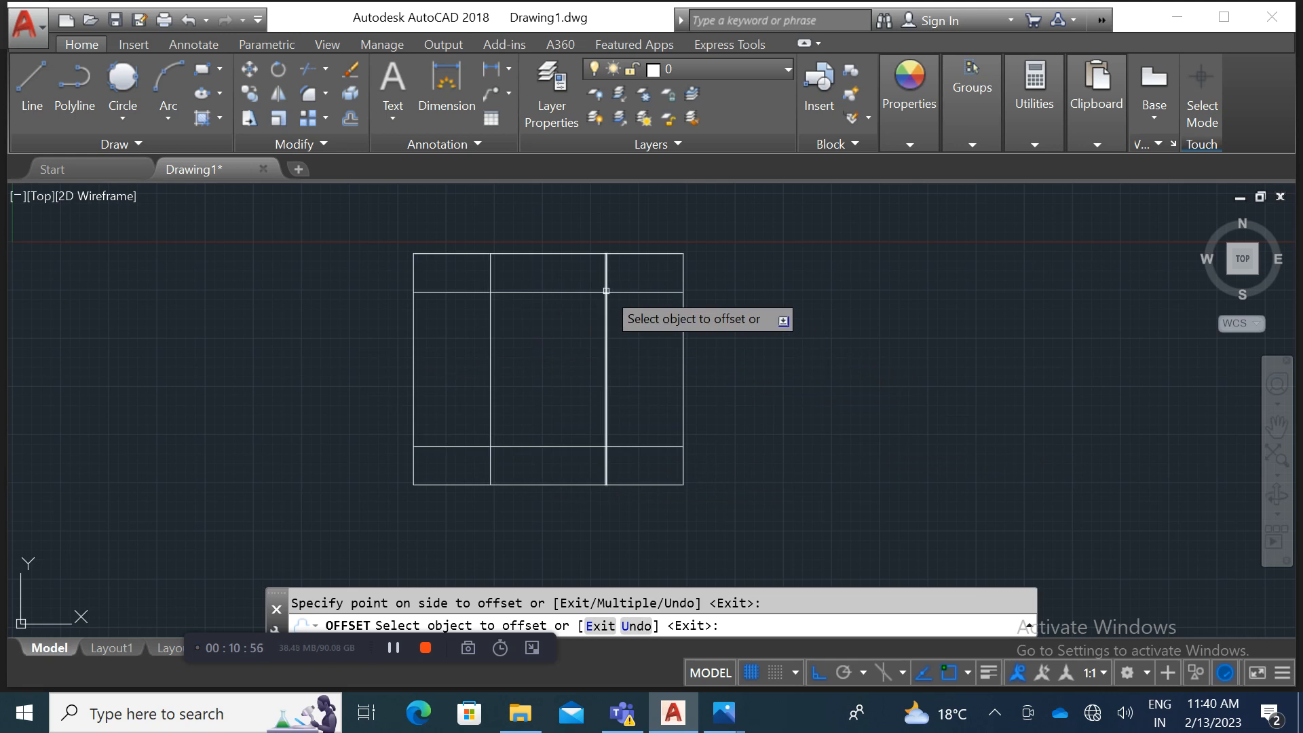
Step: Examine the hole layout in FFF.JPG in Photos and return to AutoCAD
{"action": "mouse_move", "coordinate": [723, 712]}
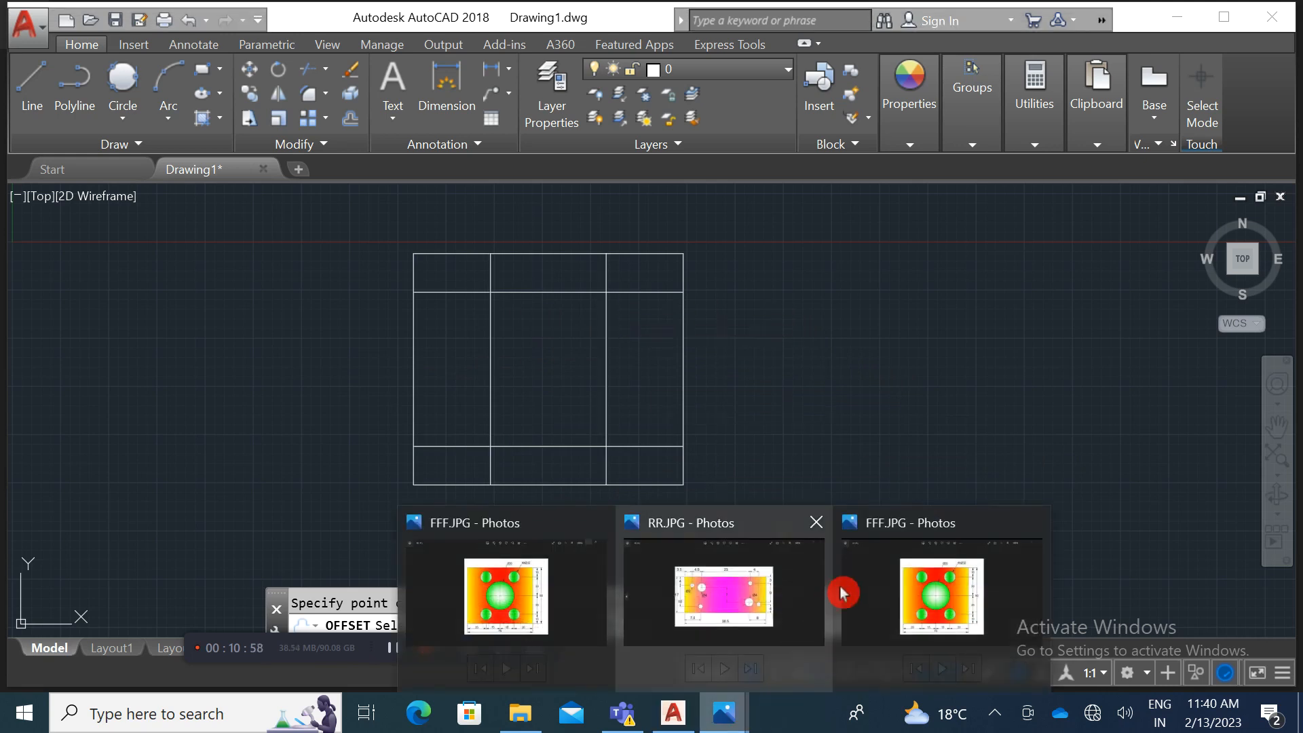
{"action": "left_click", "coordinate": [926, 611]}
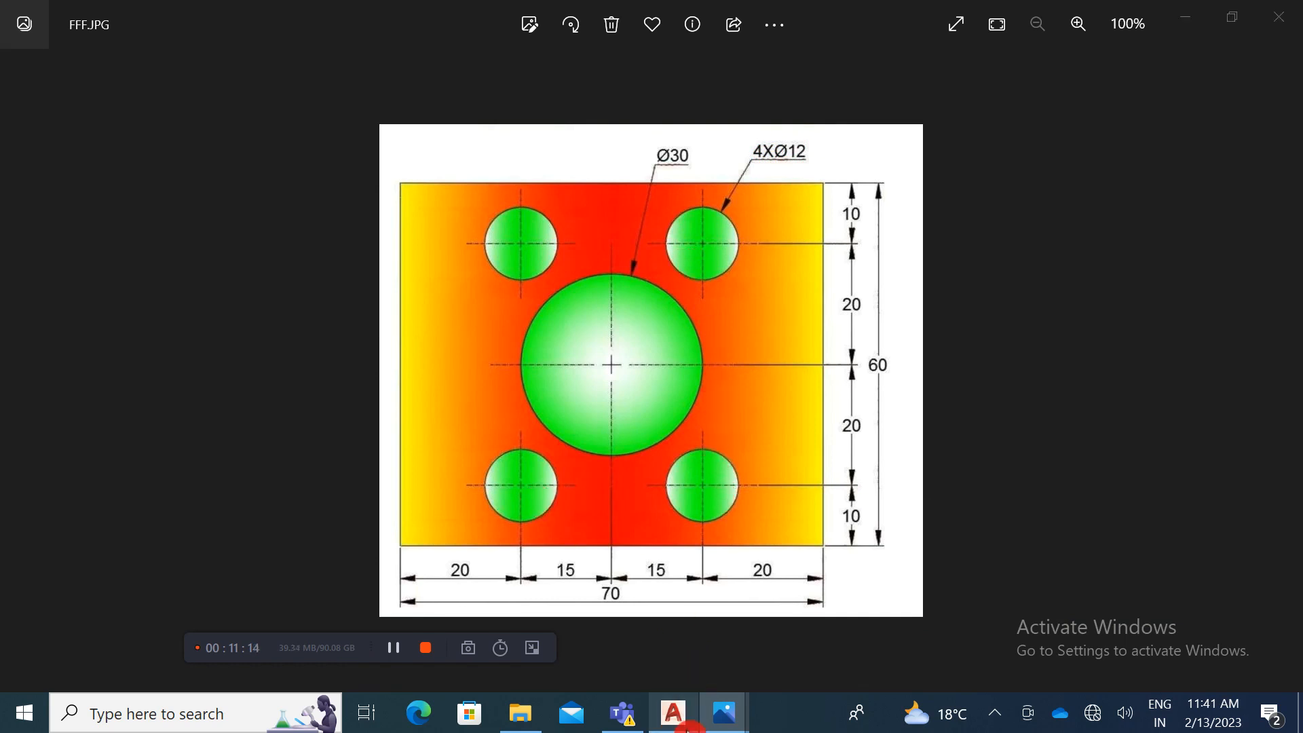
{"action": "left_click", "coordinate": [673, 712]}
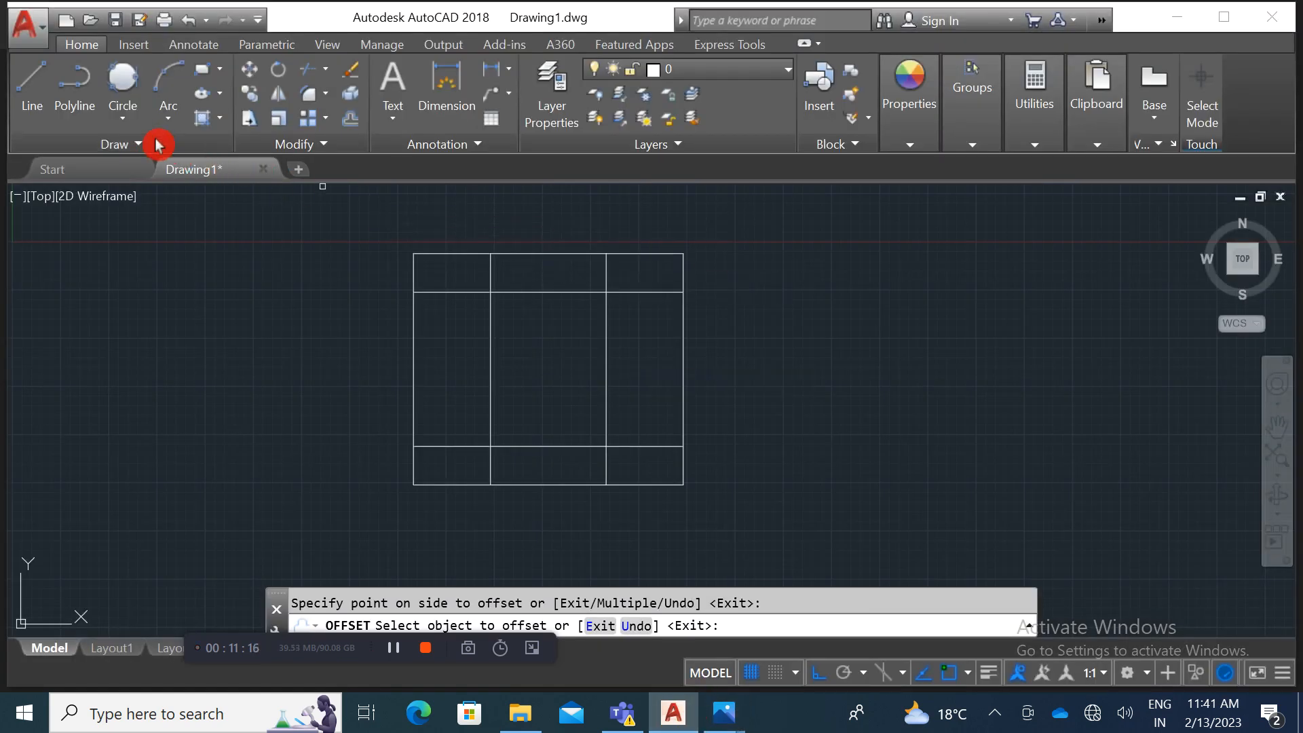
Step: Start a center-radius circle, check the four small holes' diameter callout in FFF.JPG in Photos, and return to AutoCAD
{"action": "left_click", "coordinate": [134, 121]}
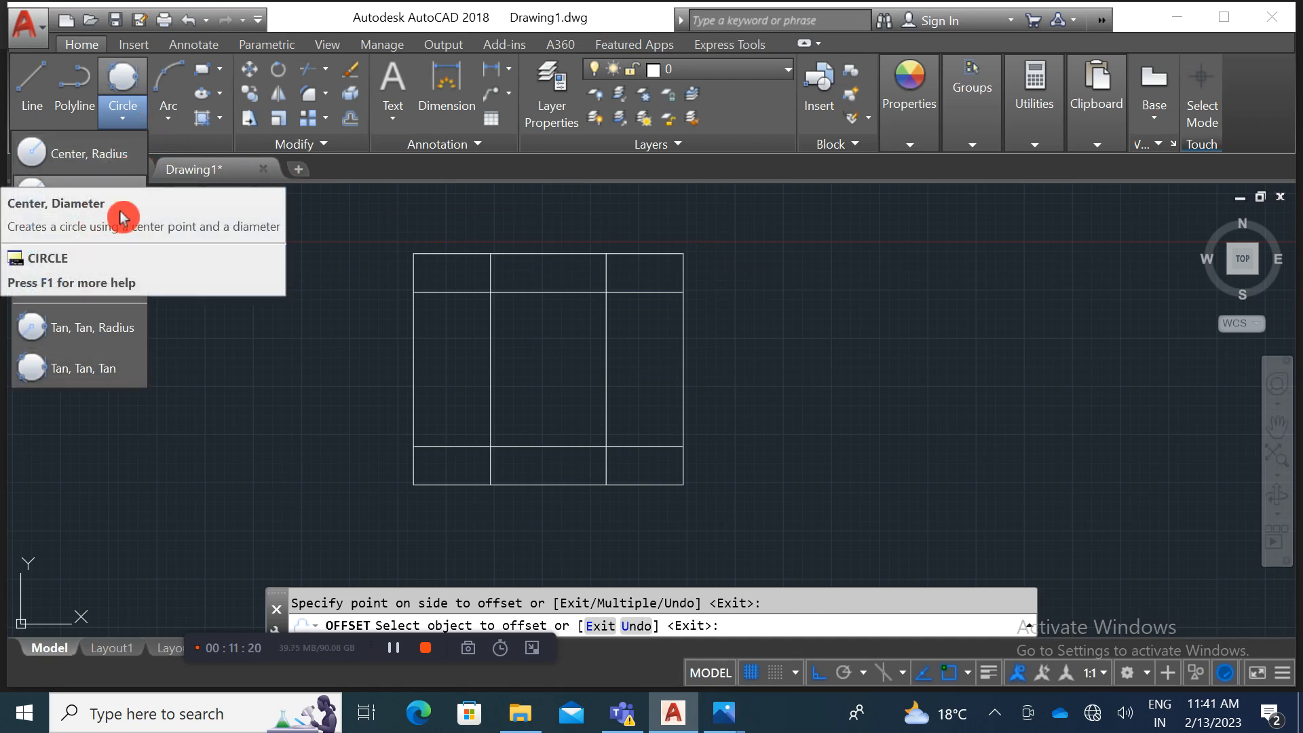
{"action": "left_click", "coordinate": [97, 173]}
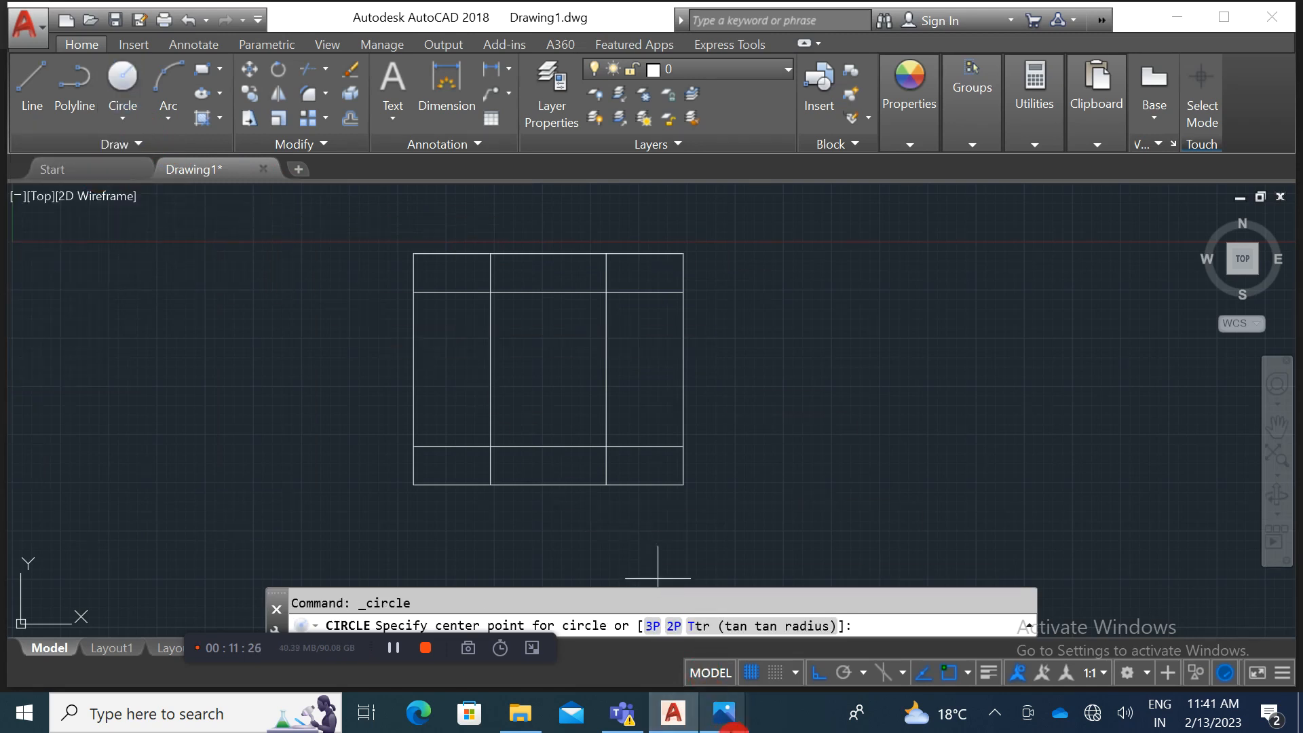
{"action": "mouse_move", "coordinate": [726, 719]}
{"action": "left_click", "coordinate": [918, 624]}
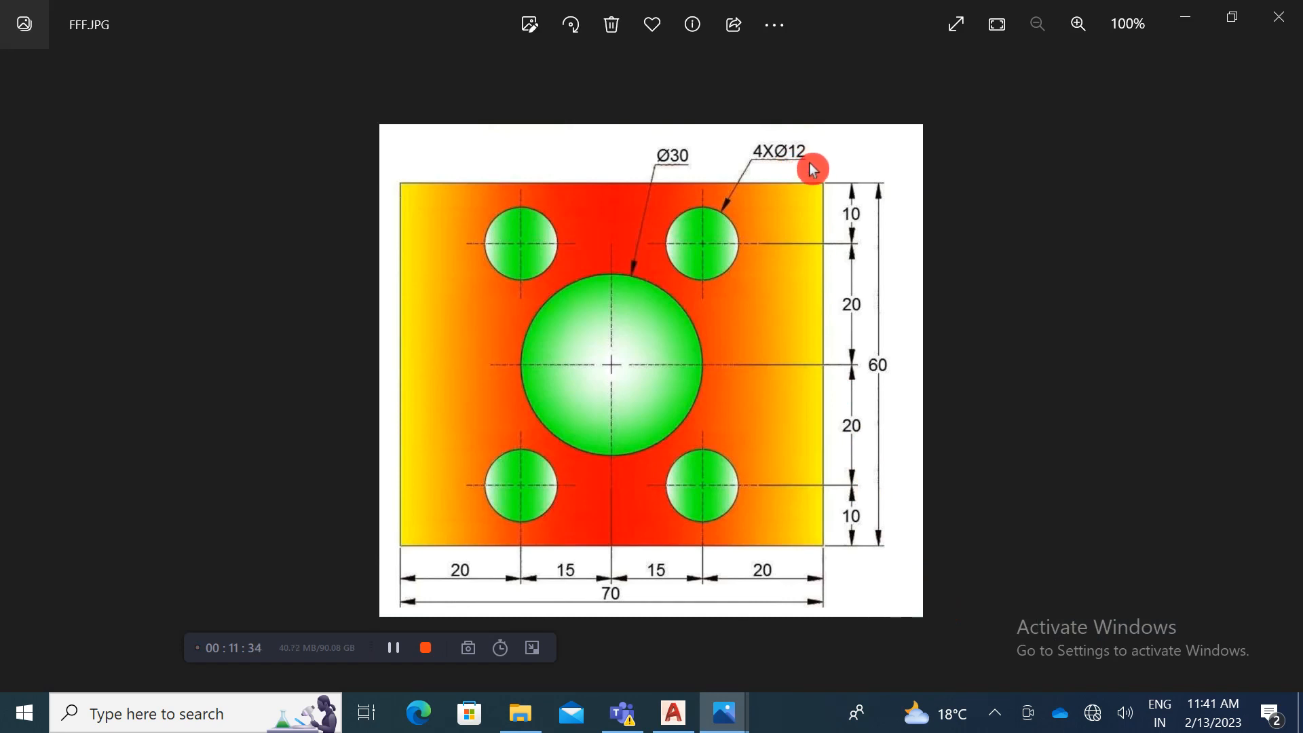
{"action": "left_click", "coordinate": [696, 720]}
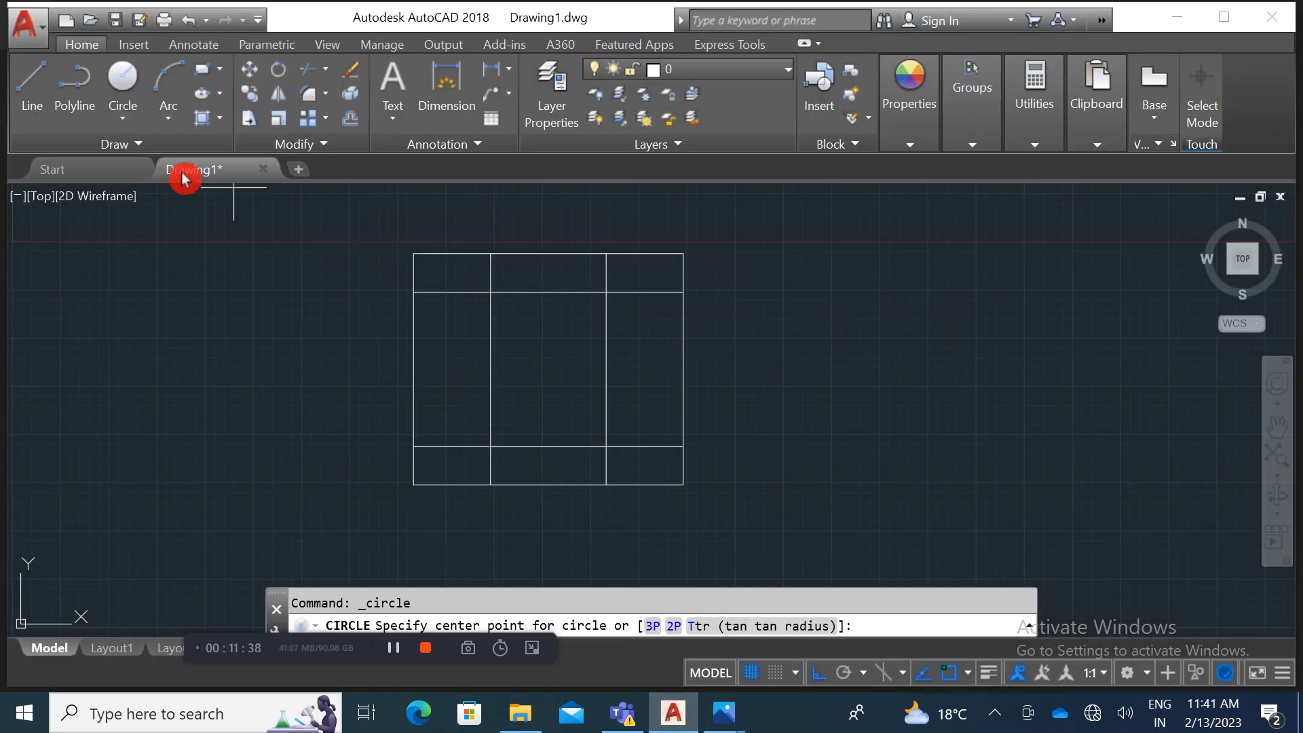
Step: Draw a circle of radius 6 centred on the upper-right intersection of the offset lines
{"action": "left_click", "coordinate": [124, 120]}
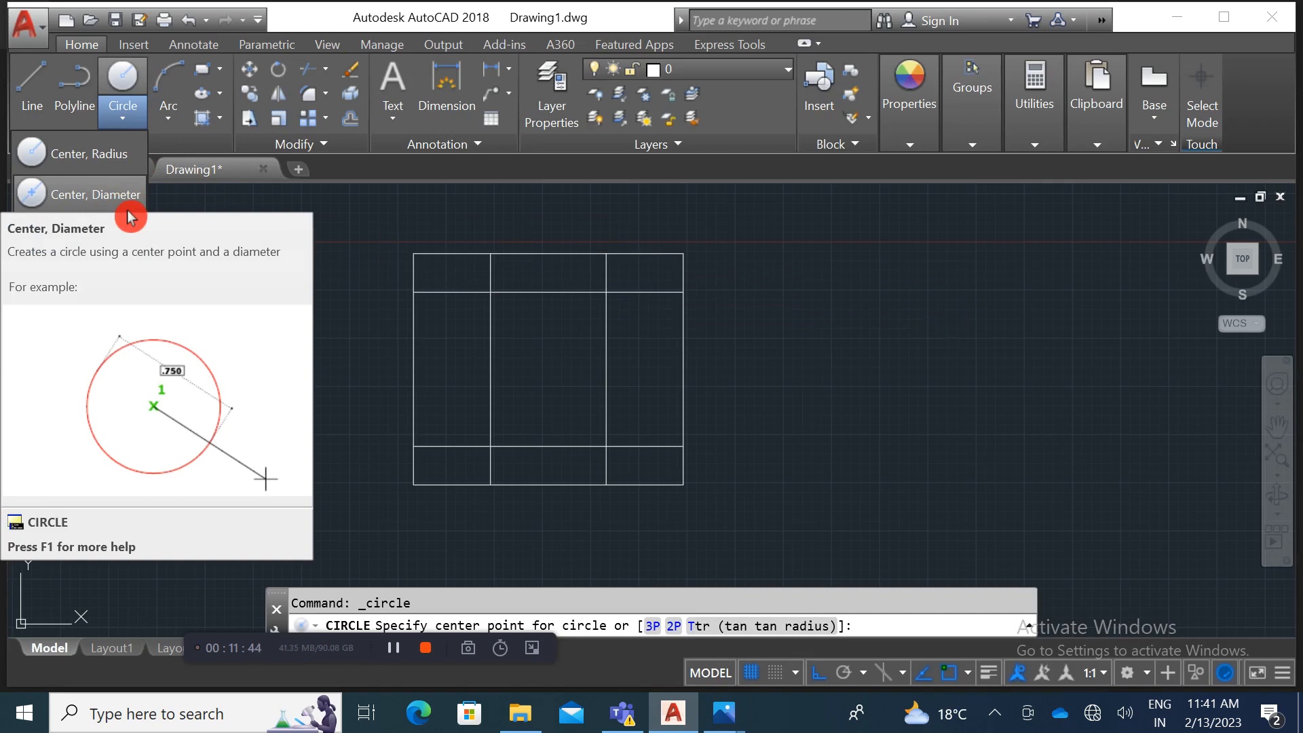
{"action": "left_click", "coordinate": [103, 175]}
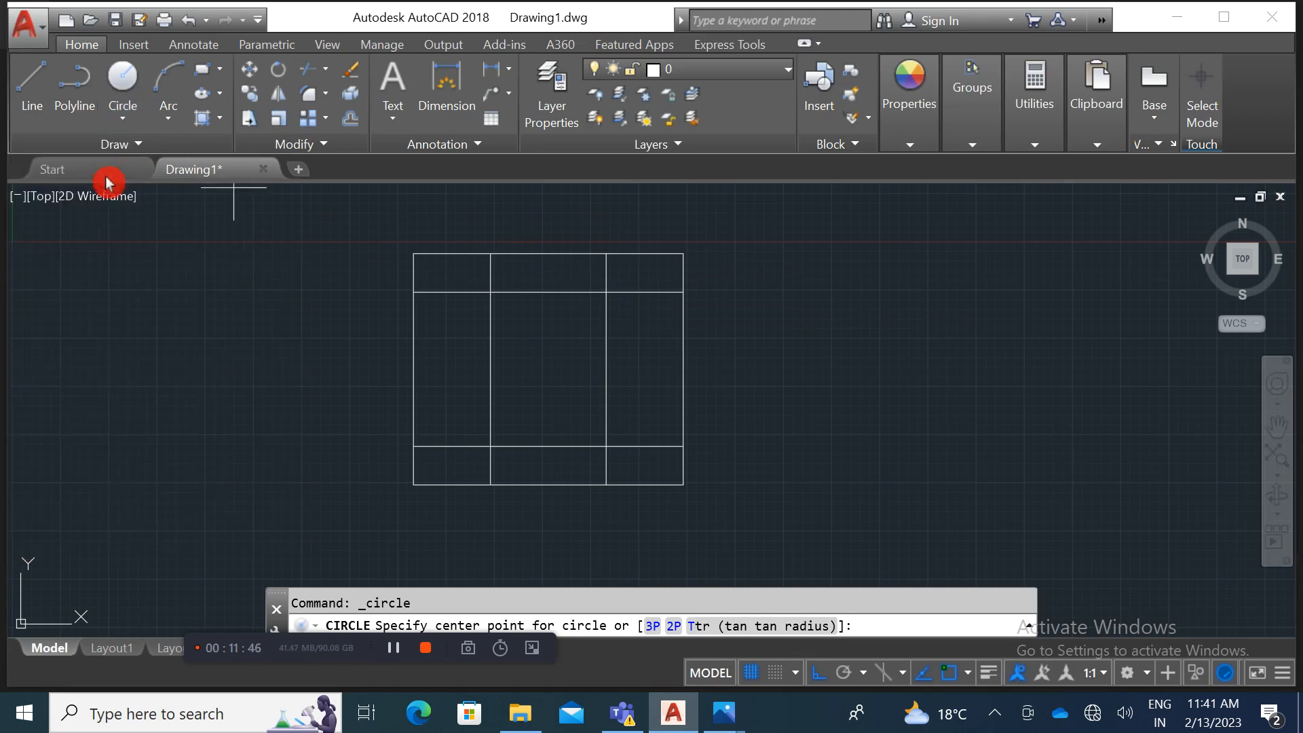
{"action": "left_click", "coordinate": [606, 293]}
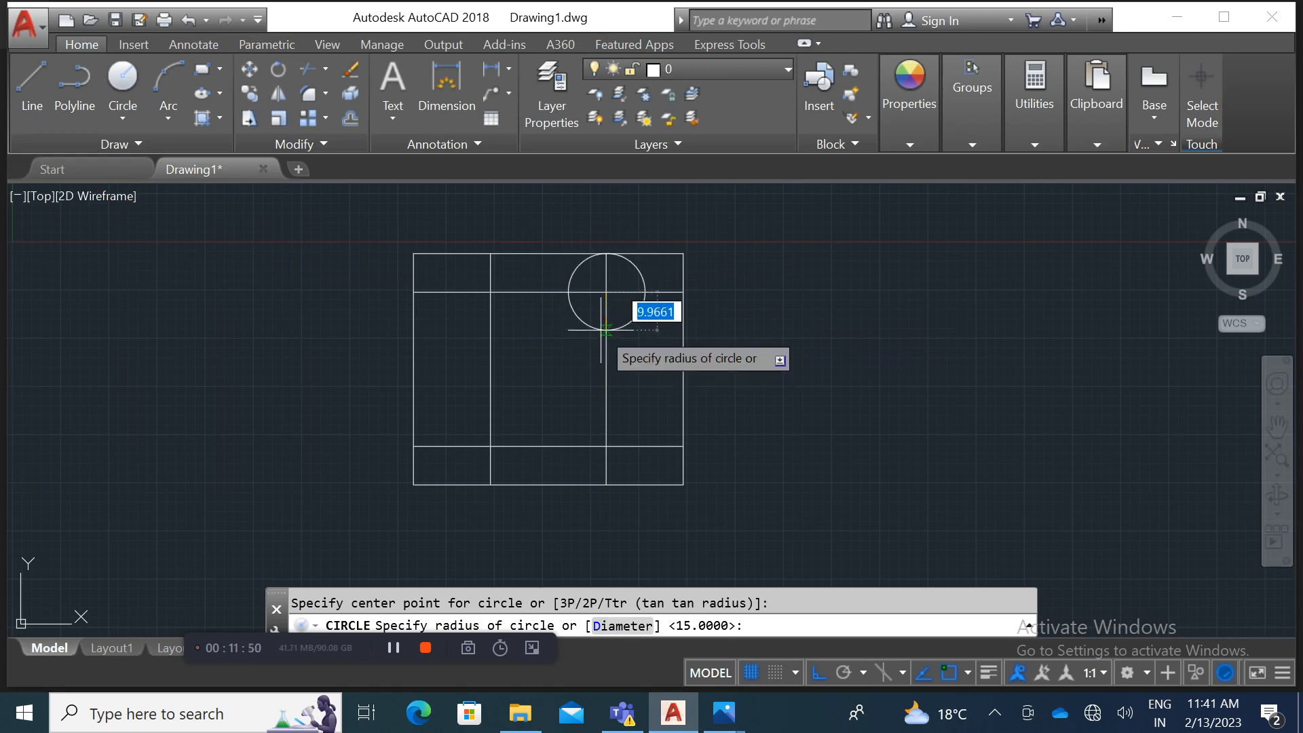
{"action": "type", "text": "6"}
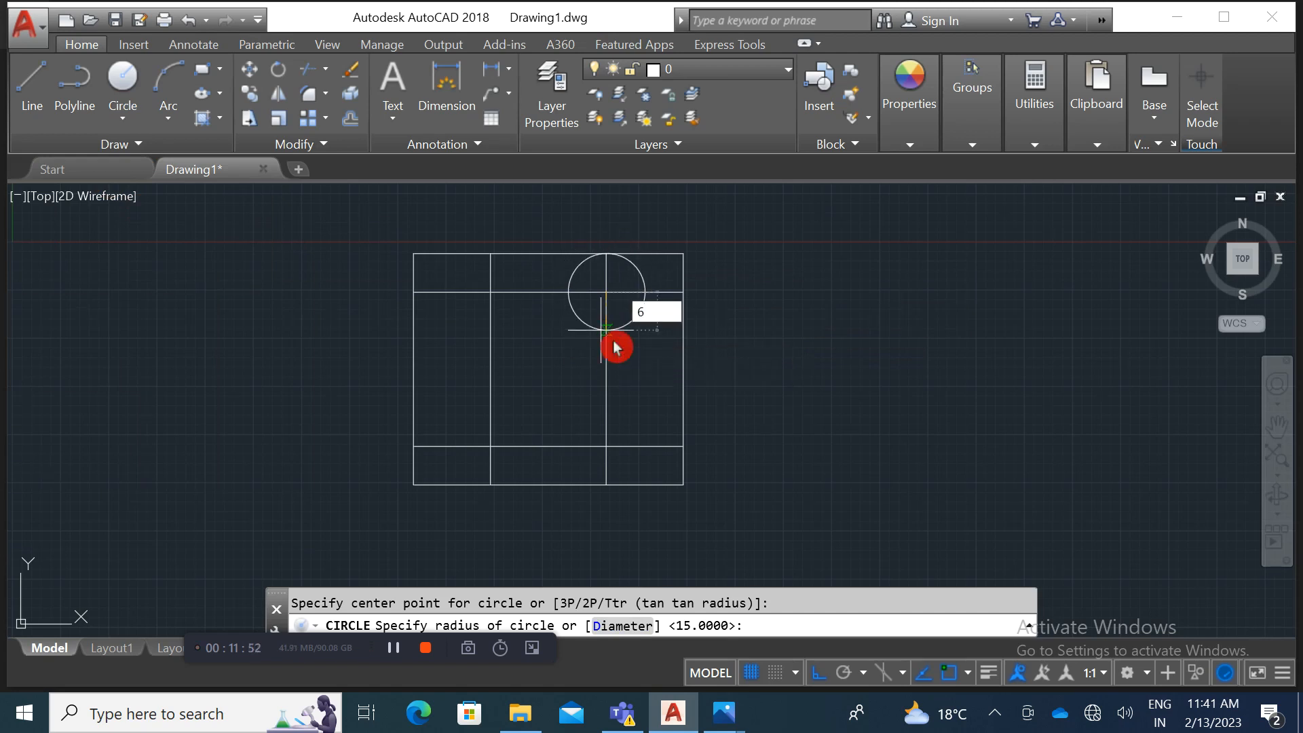
{"action": "key", "text": "Return"}
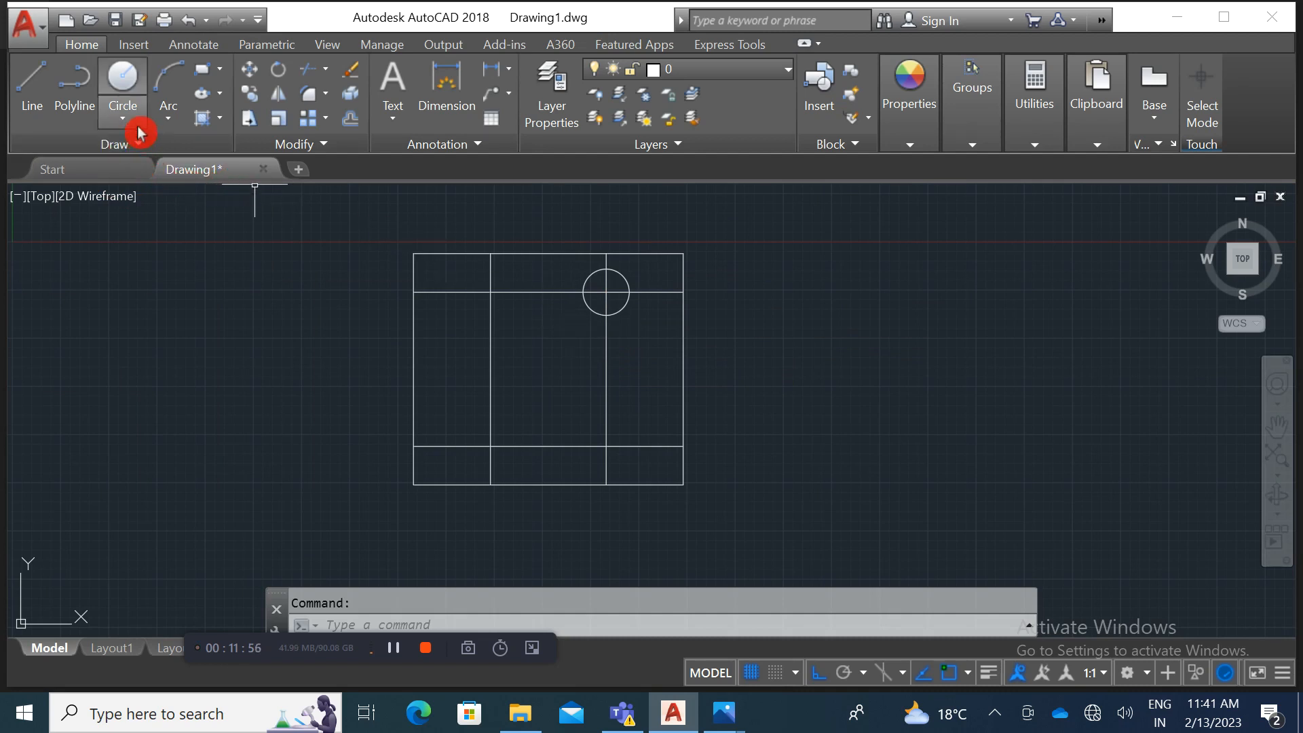
Step: Repeat the Circle command to draw a radius 6 circle centred on the upper-left intersection of the offset lines
{"action": "right_click", "coordinate": [253, 249]}
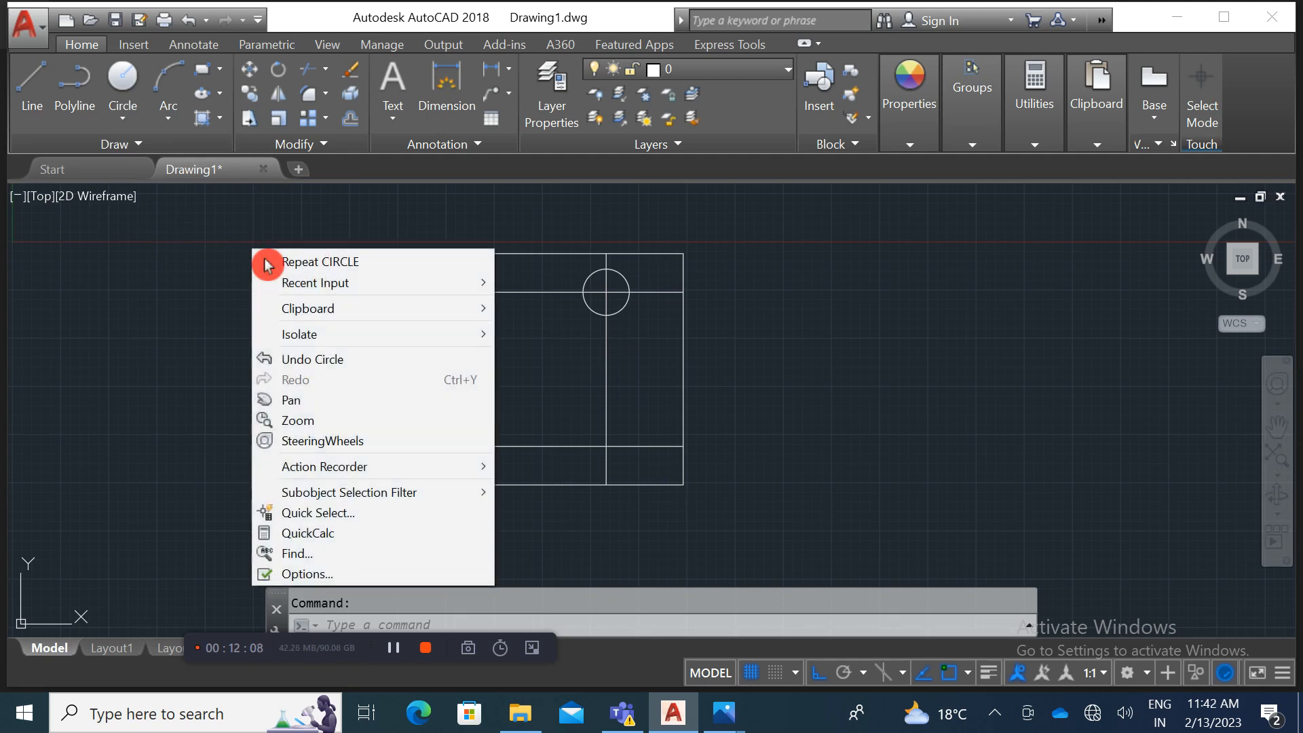
{"action": "left_click", "coordinate": [364, 270]}
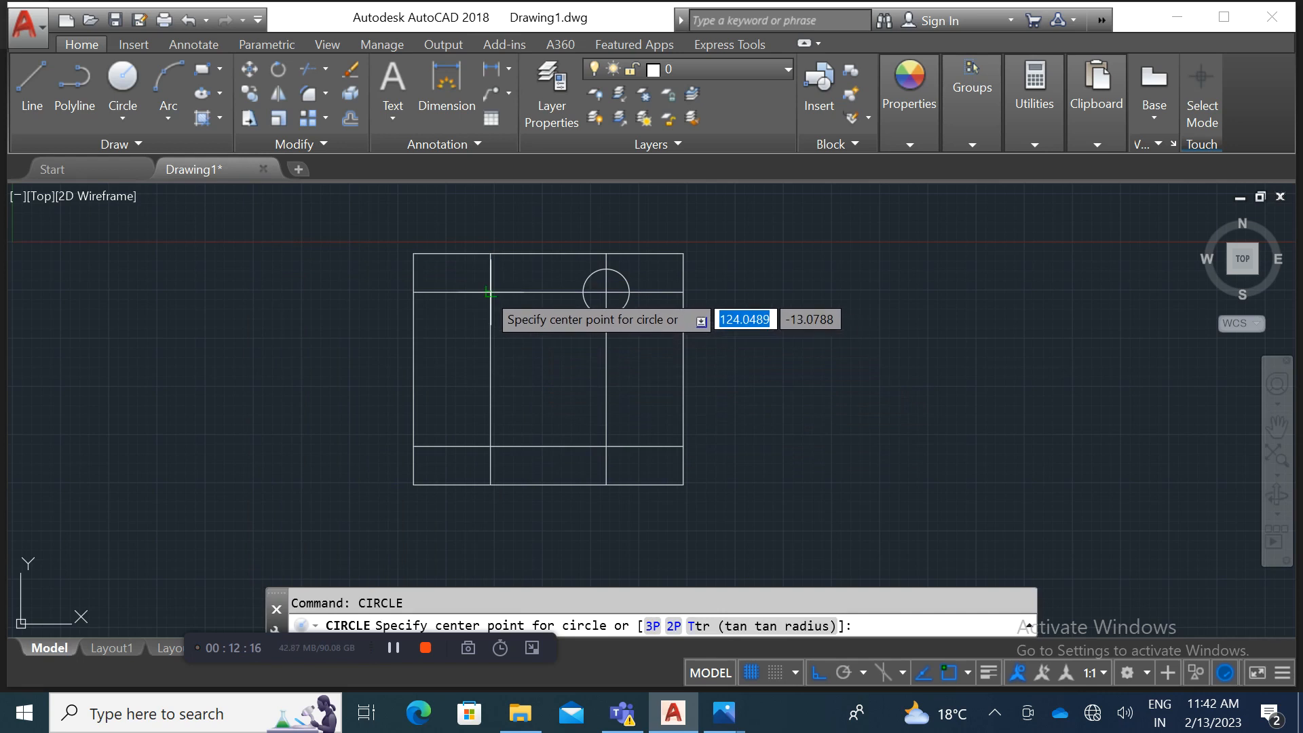
{"action": "left_click", "coordinate": [491, 292]}
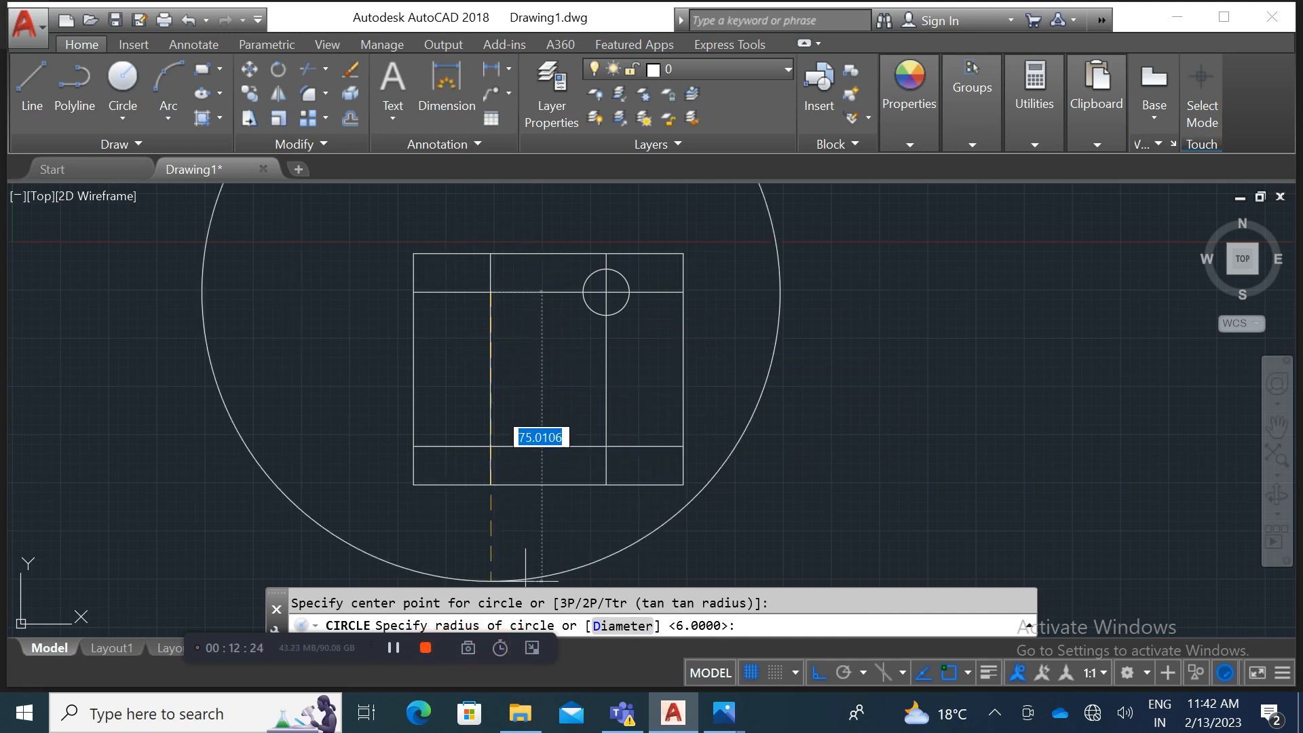
{"action": "type", "text": "6"}
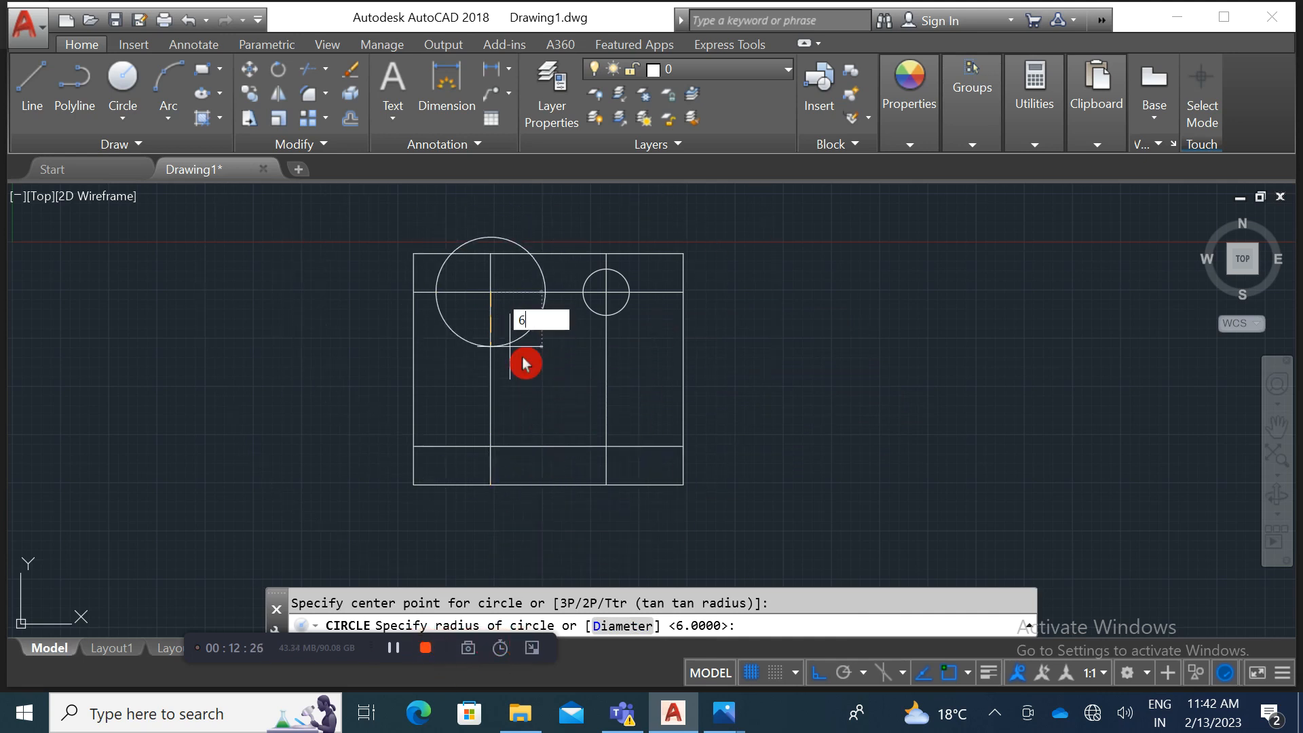
{"action": "key", "text": "Return"}
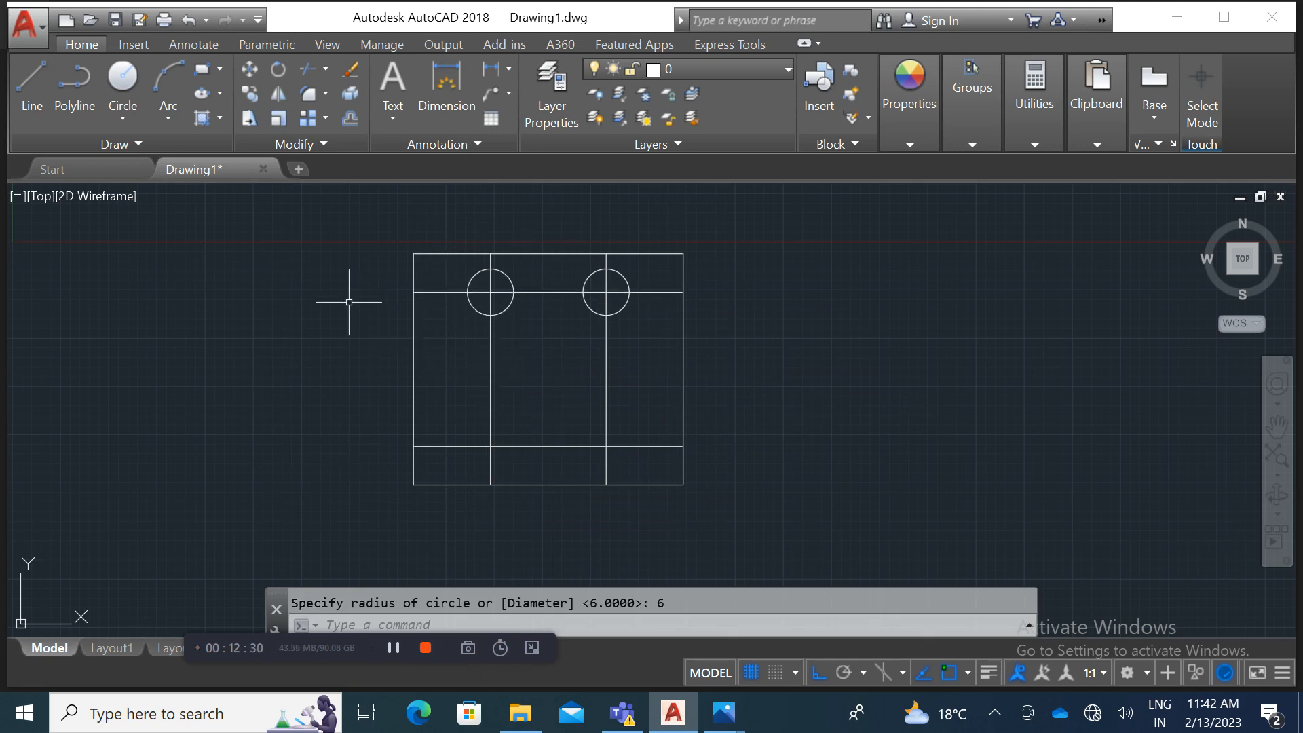
Step: Draw a circle of radius 6 centred on the lower-right intersection of the offset lines
{"action": "left_click", "coordinate": [123, 118]}
{"action": "left_click", "coordinate": [136, 167]}
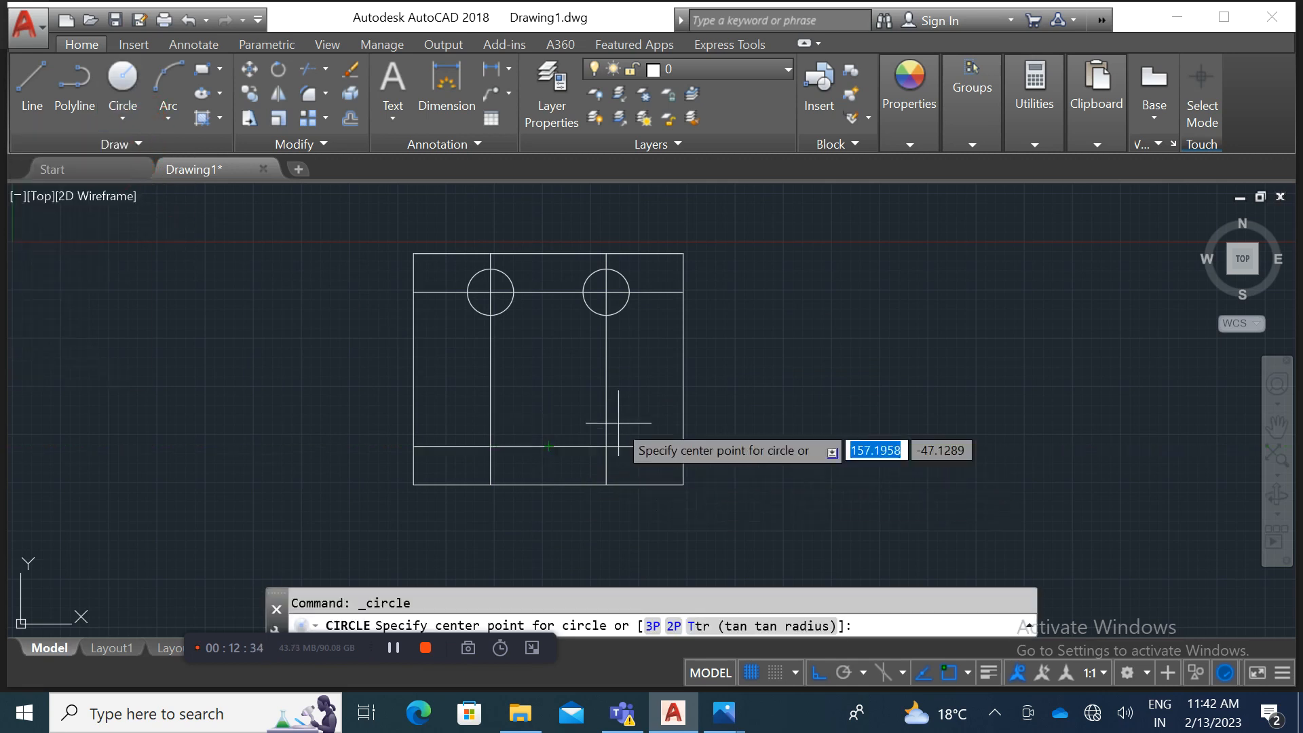
{"action": "left_click", "coordinate": [605, 446]}
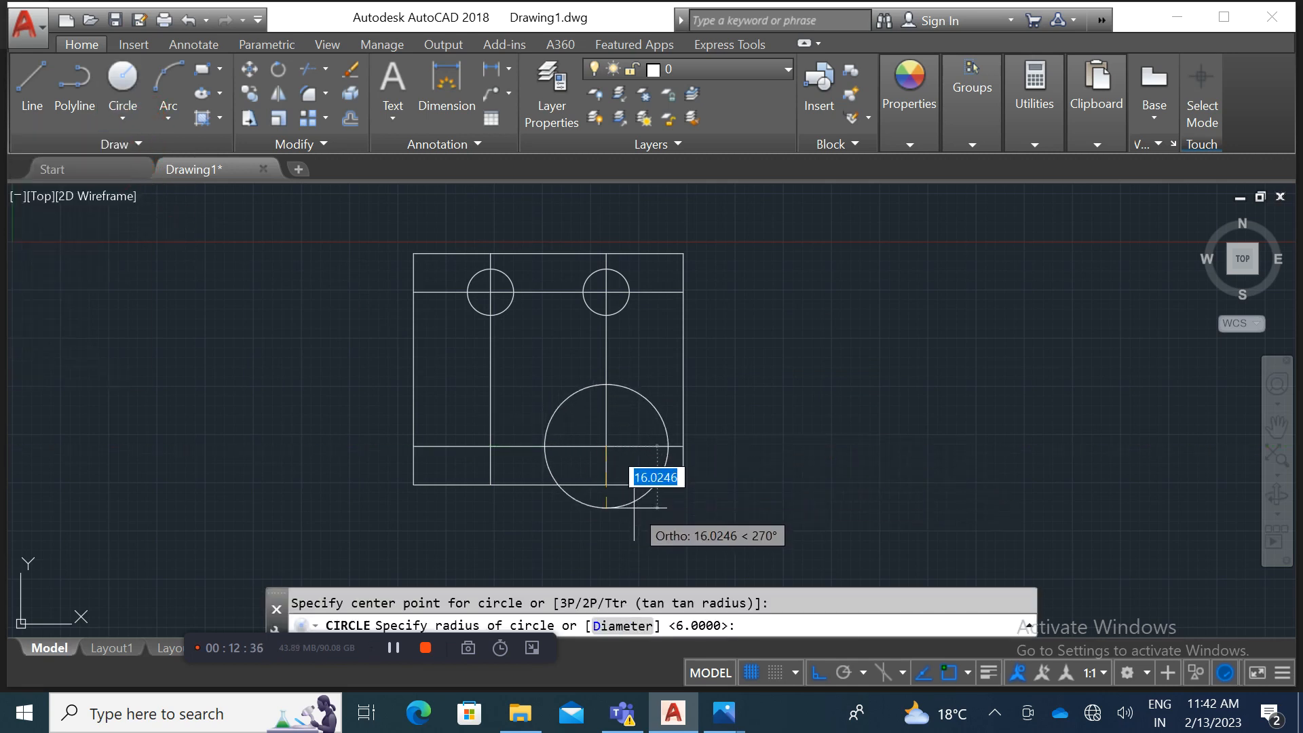
{"action": "type", "text": "6"}
{"action": "key", "text": "Return"}
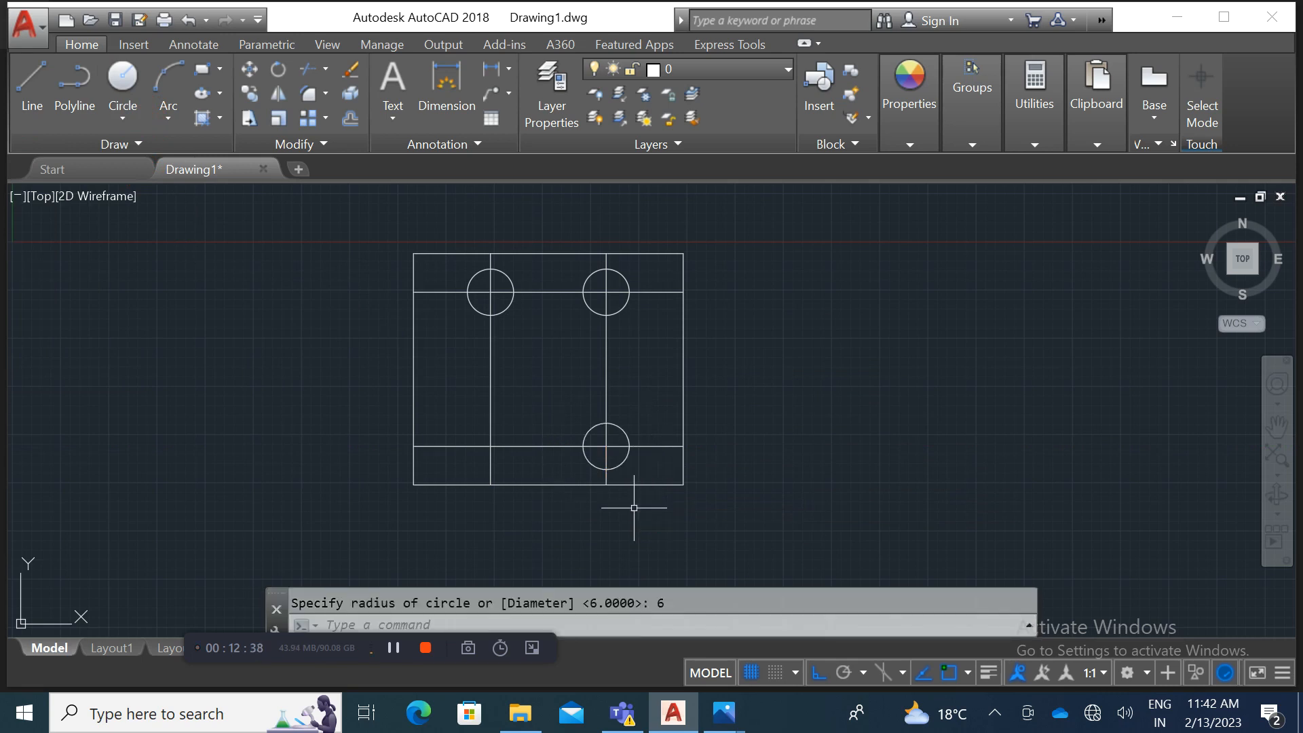
Step: Draw a circle of radius 6 centred on the lower-left intersection of the offset lines
{"action": "left_click", "coordinate": [128, 90]}
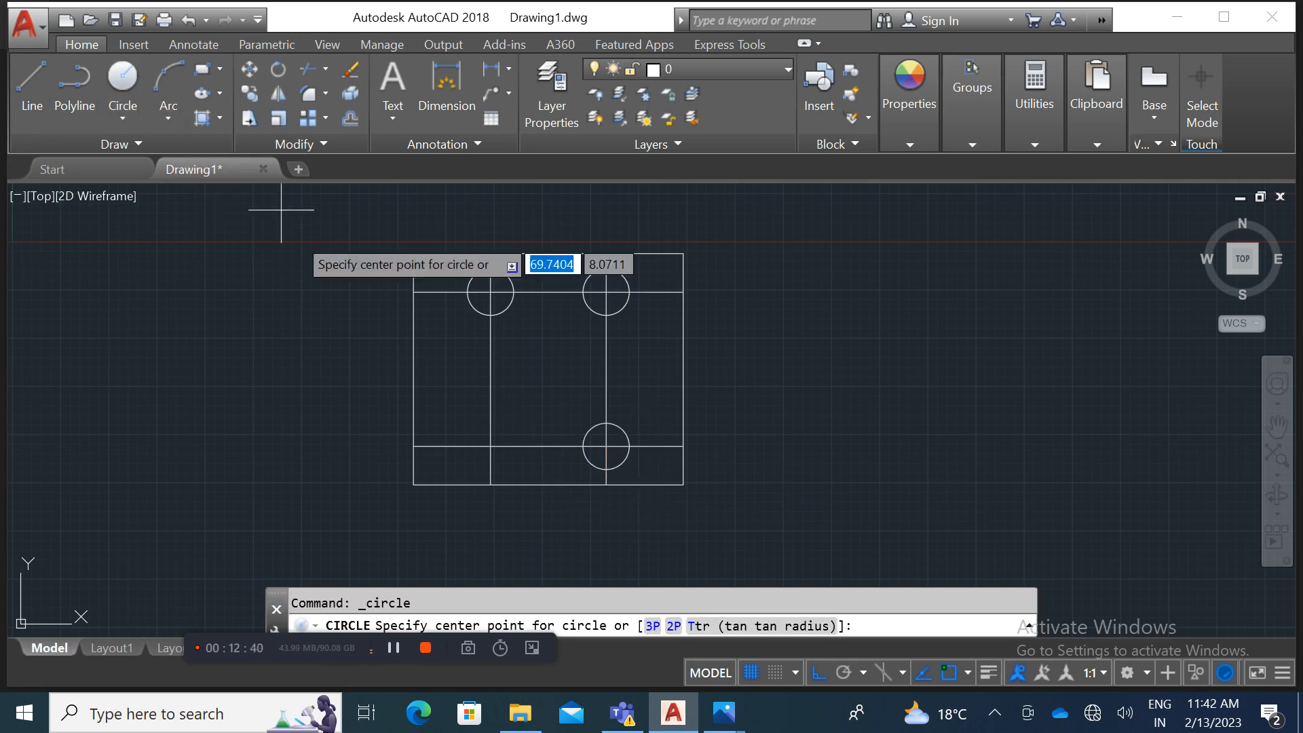
{"action": "left_click", "coordinate": [490, 446]}
{"action": "type", "text": "6"}
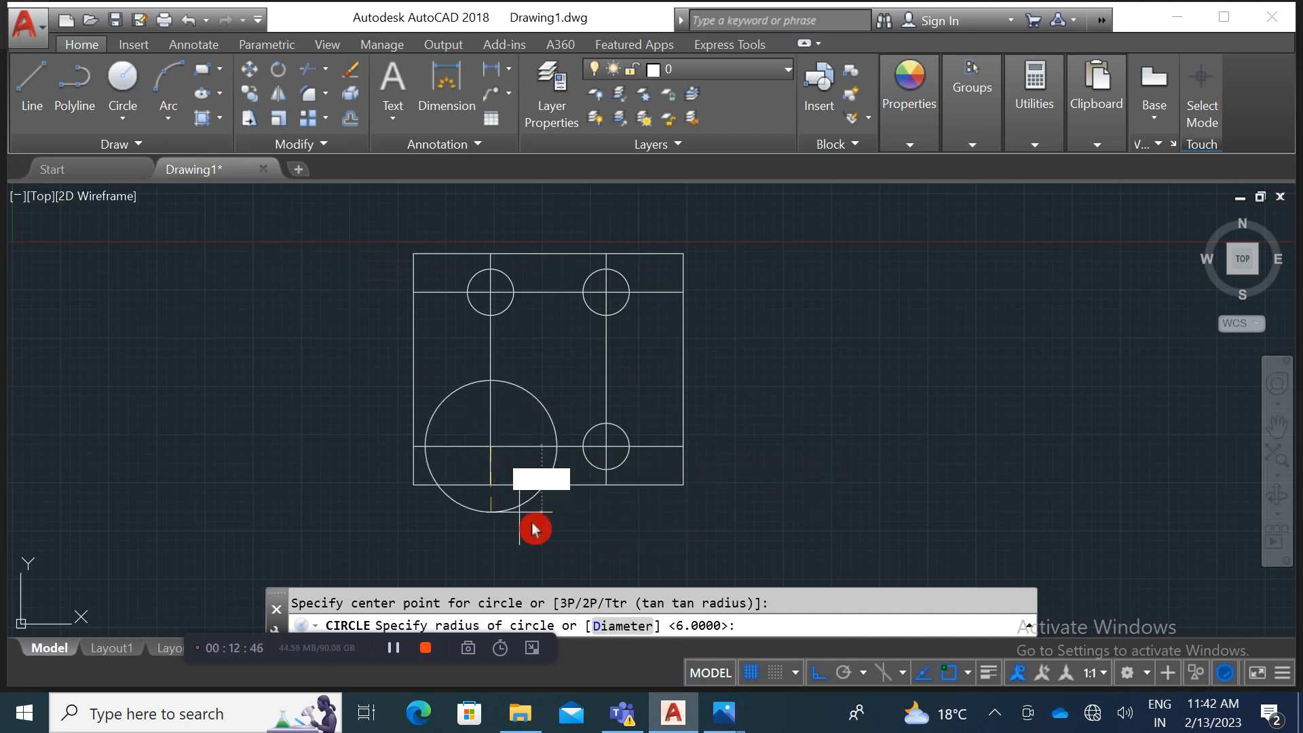
{"action": "key", "text": "Return"}
Step: Delete the two horizontal and two vertical offset lines that run through the four circles
{"action": "scroll", "coordinate": [582, 396], "scroll_direction": "up", "scroll_amount": 2}
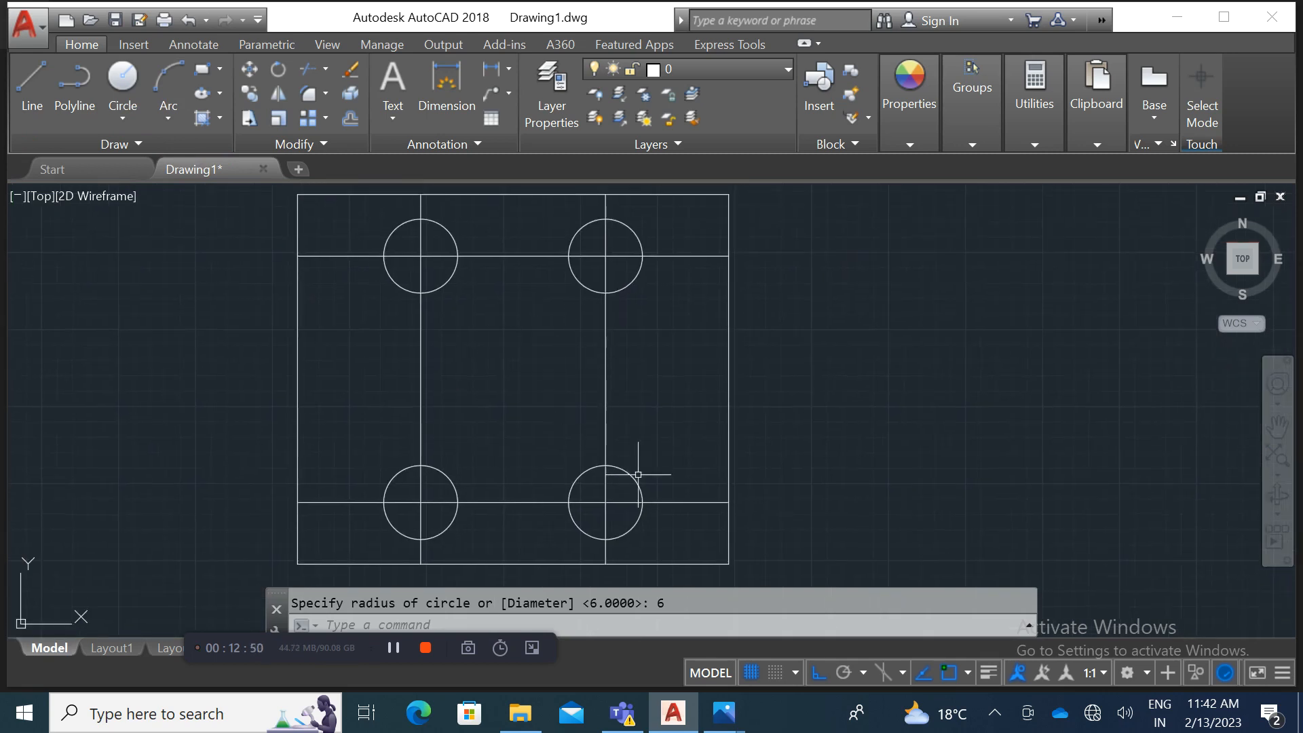
{"action": "left_click", "coordinate": [679, 527]}
{"action": "left_click", "coordinate": [667, 229]}
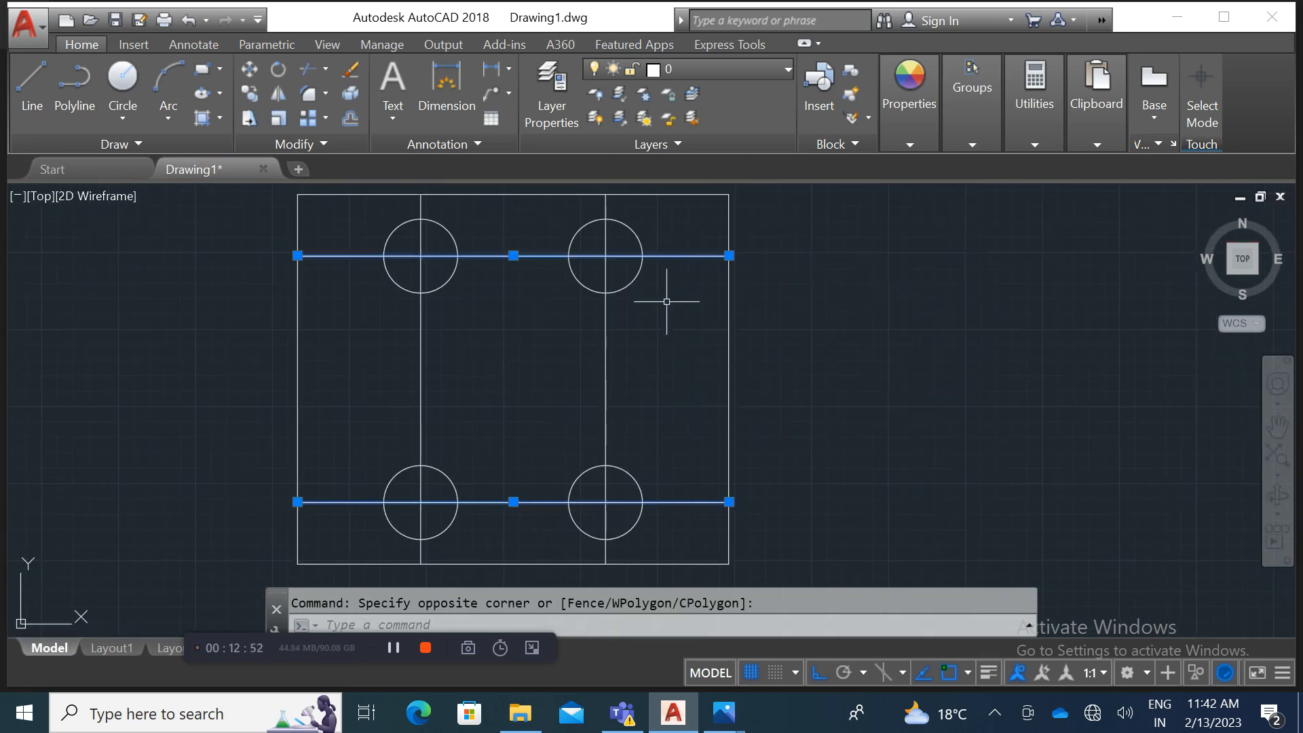
{"action": "left_click", "coordinate": [662, 370]}
{"action": "left_click", "coordinate": [336, 364]}
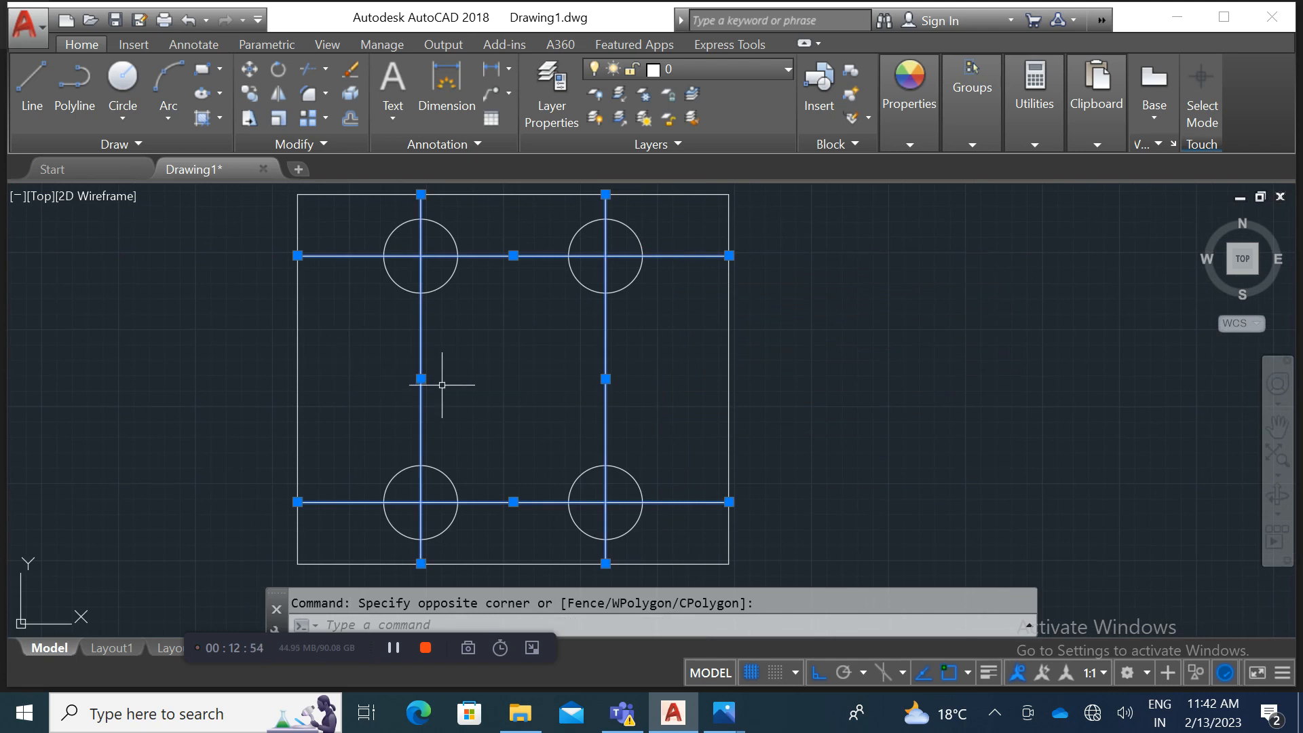
{"action": "key", "text": "Delete"}
Step: Examine the central hole's diameter and centre position in FFF.JPG in Photos, and return to AutoCAD
{"action": "scroll", "coordinate": [439, 384], "scroll_direction": "down", "scroll_amount": 2}
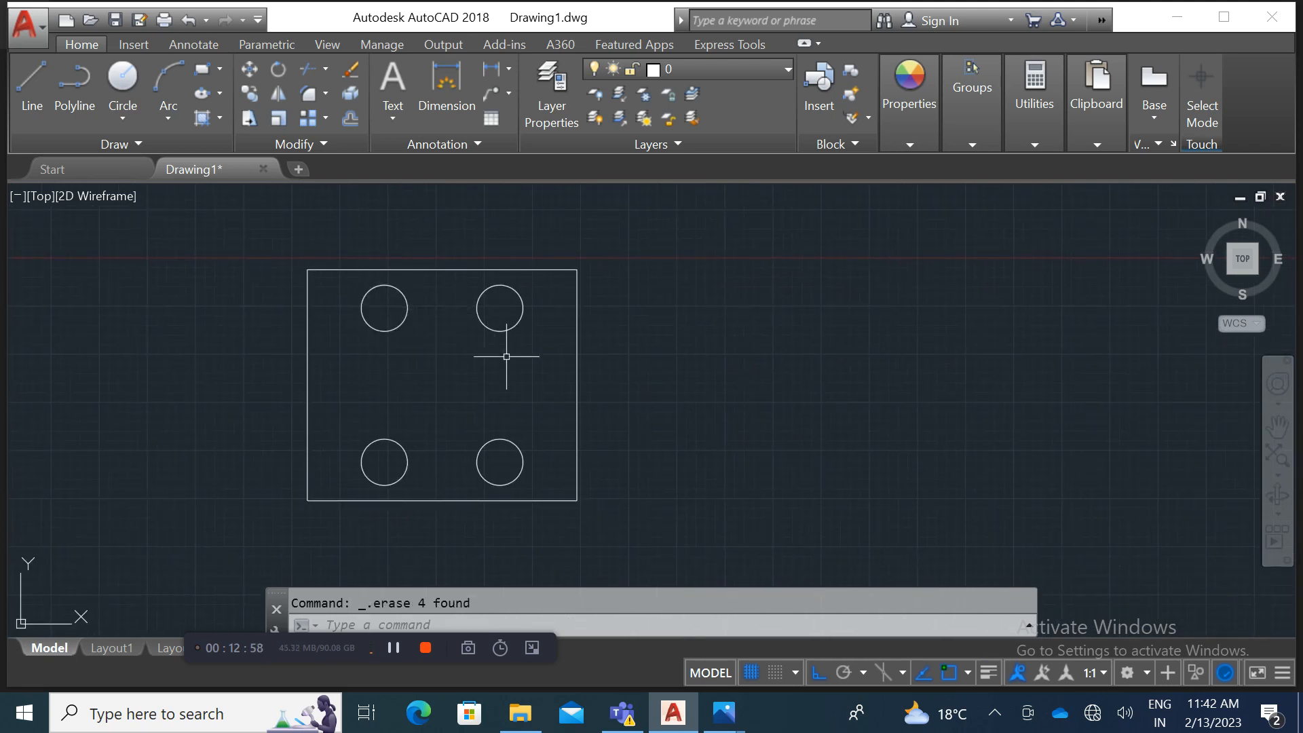
{"action": "left_click", "coordinate": [723, 712]}
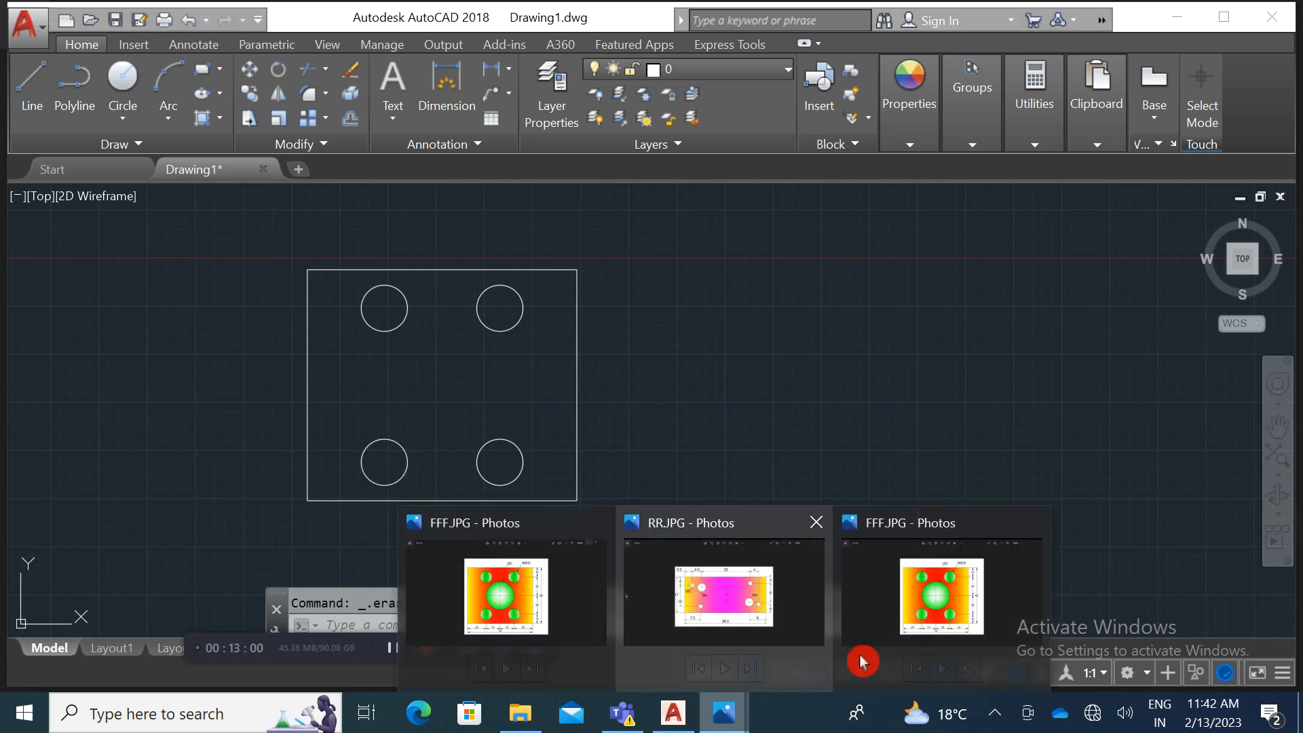
{"action": "left_click", "coordinate": [925, 618]}
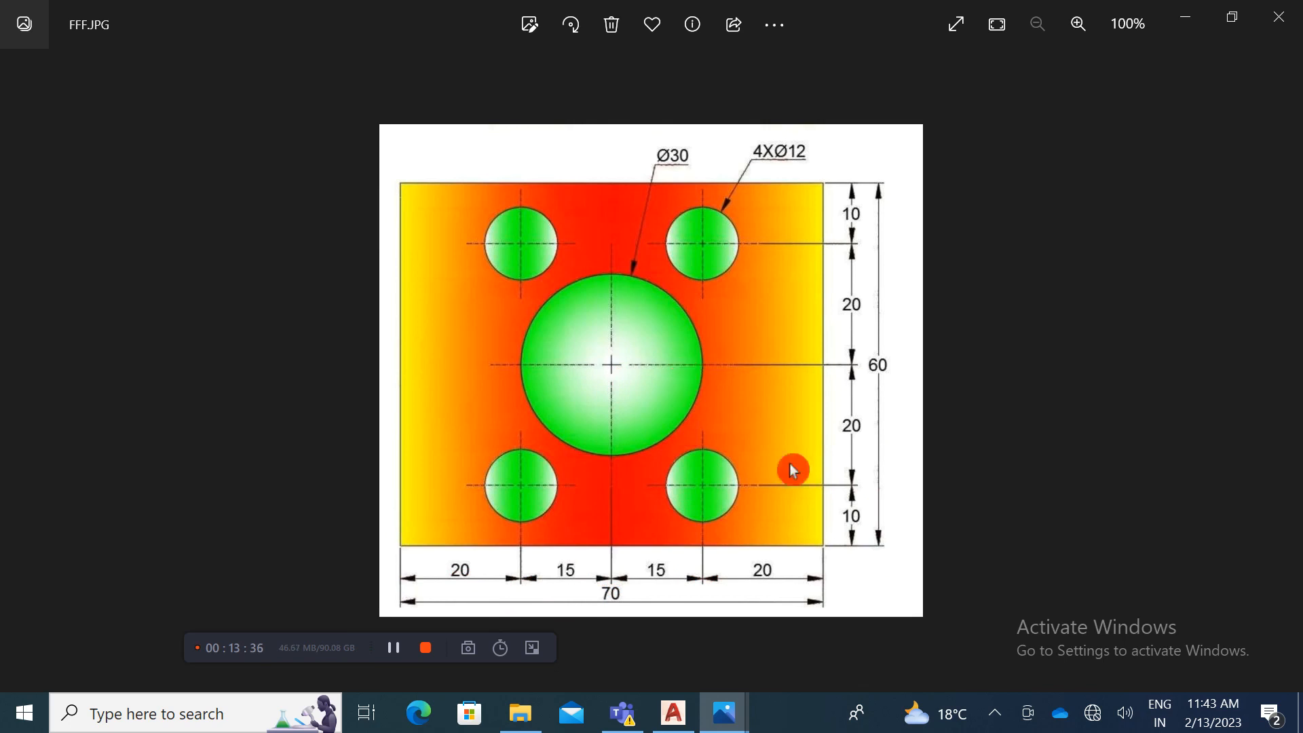
{"action": "left_click", "coordinate": [673, 712]}
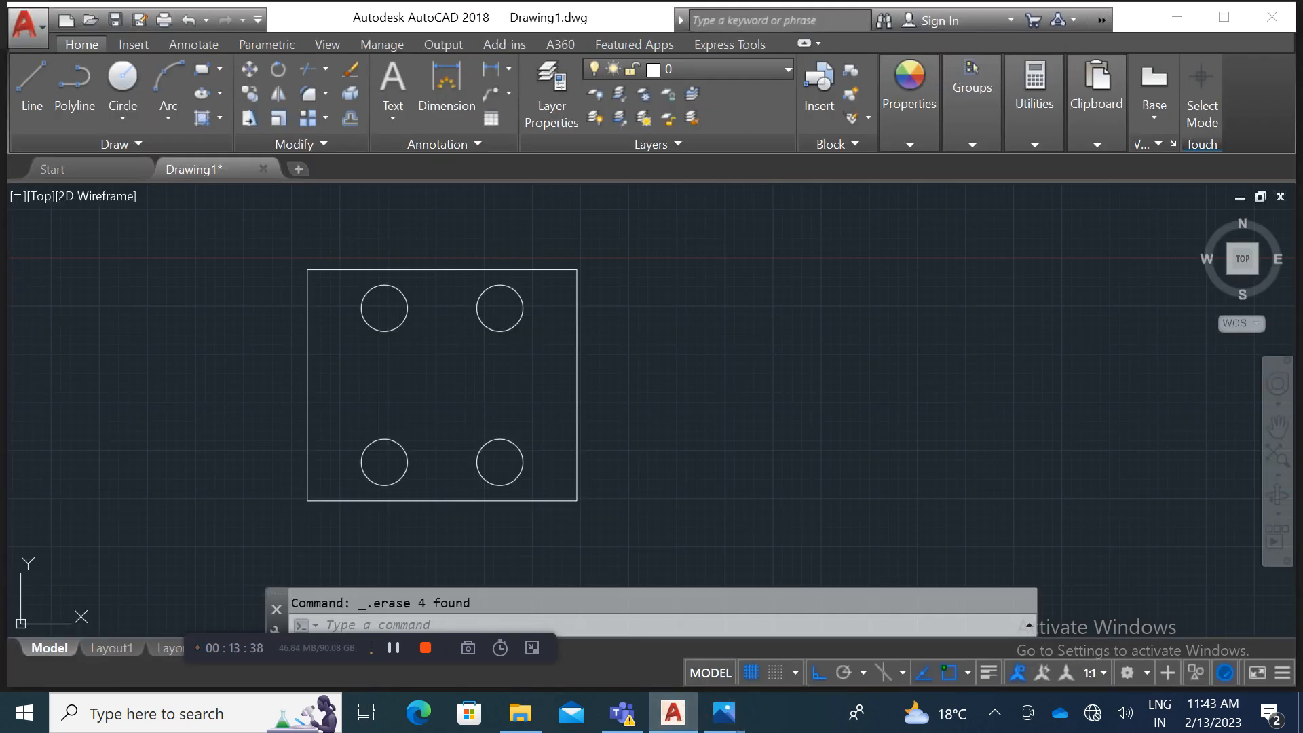
Step: Offset the rectangle's bottom edge 30 units upward to make a horizontal centre line
{"action": "left_click", "coordinate": [353, 120]}
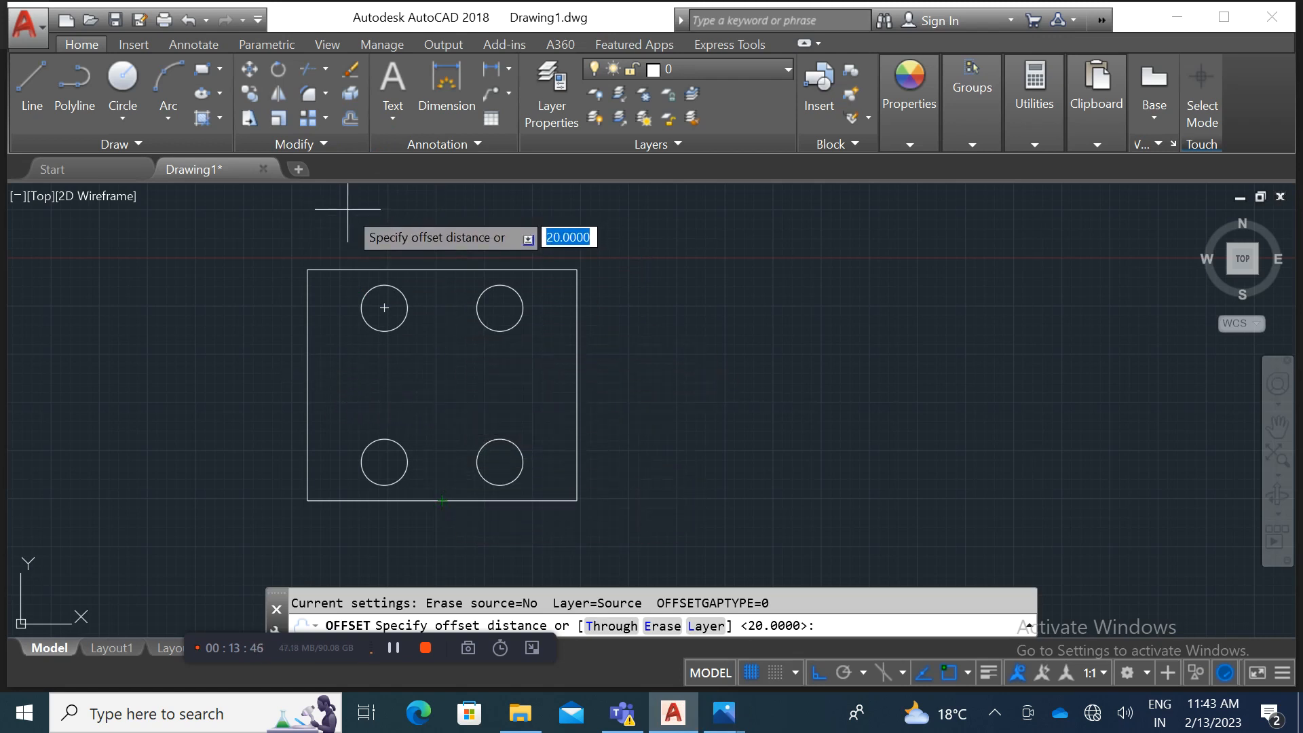
{"action": "type", "text": "3"}
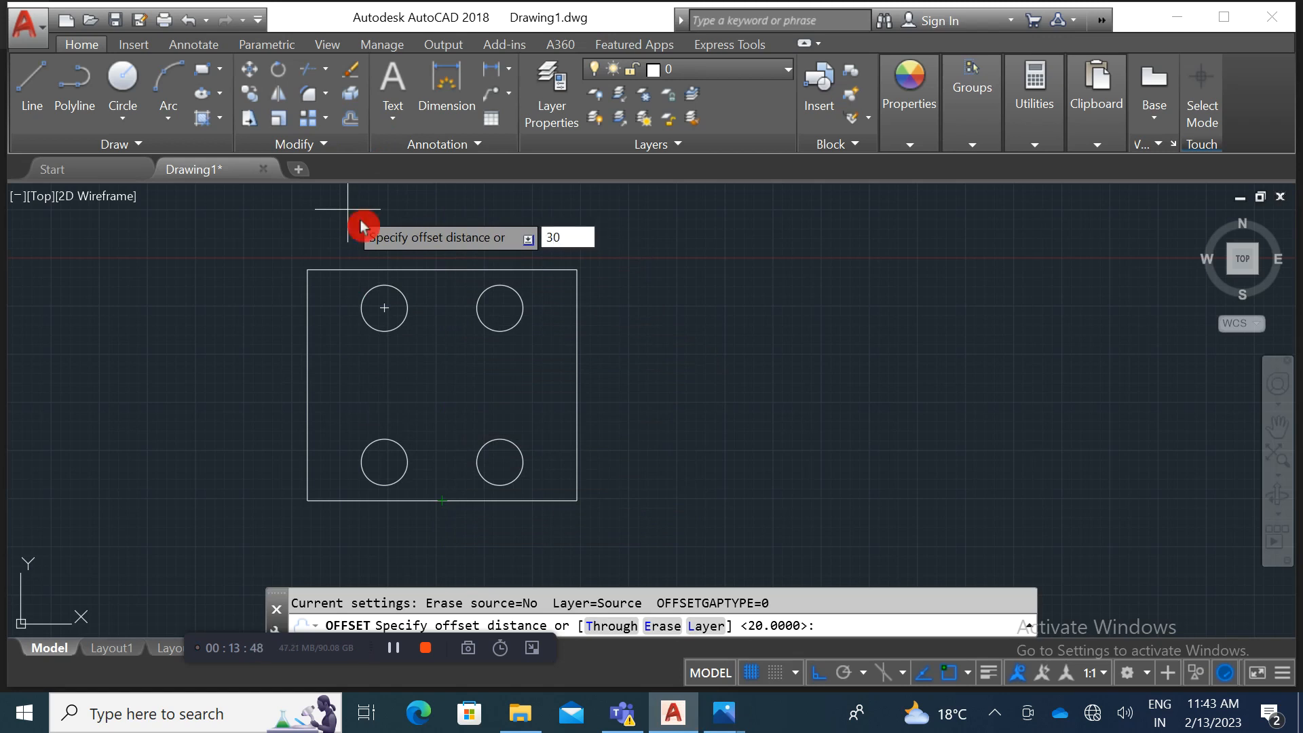
{"action": "type", "text": "0"}
{"action": "key", "text": "Return"}
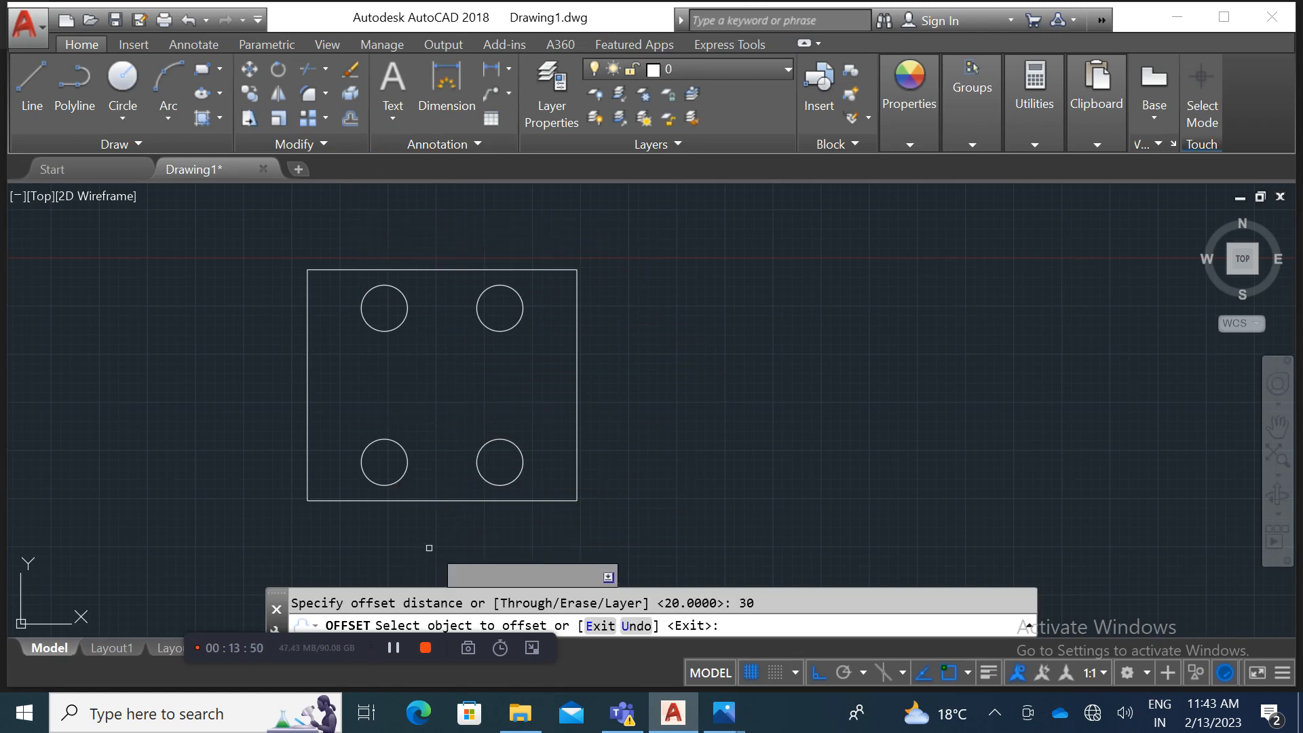
{"action": "left_click", "coordinate": [440, 502]}
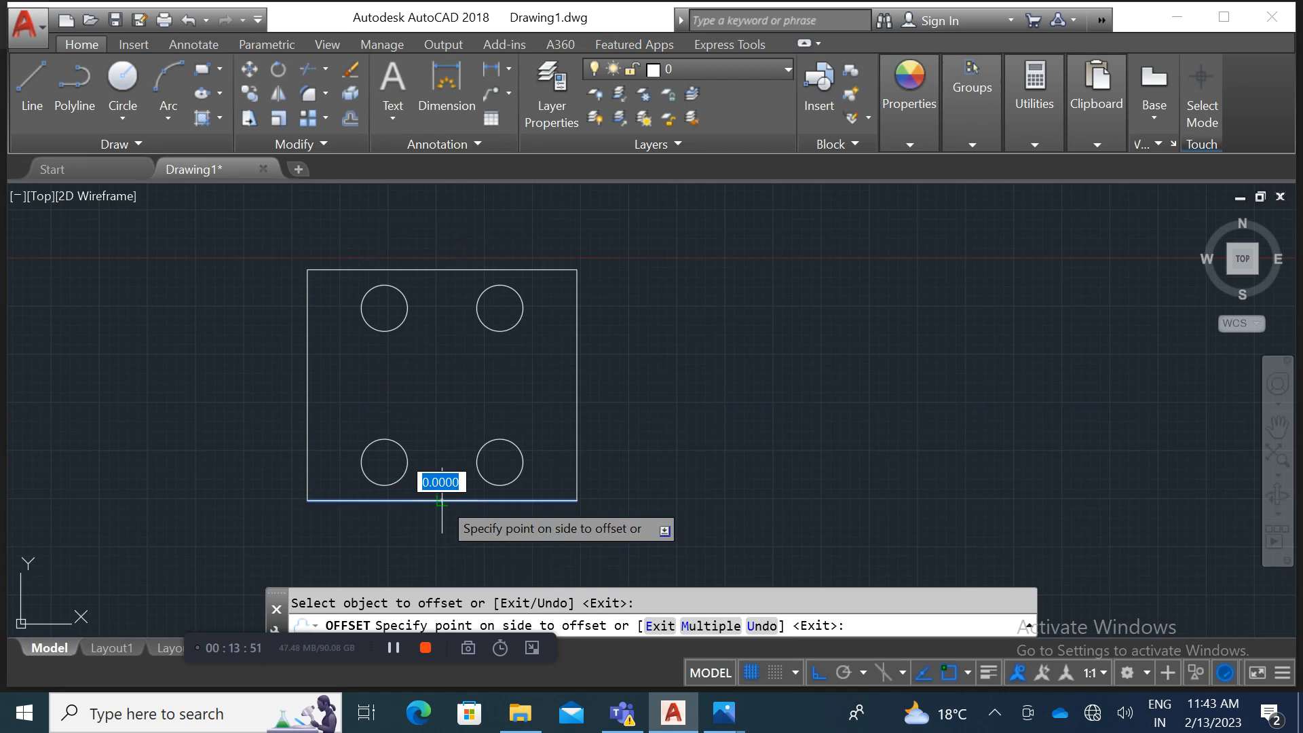
{"action": "left_click", "coordinate": [461, 402]}
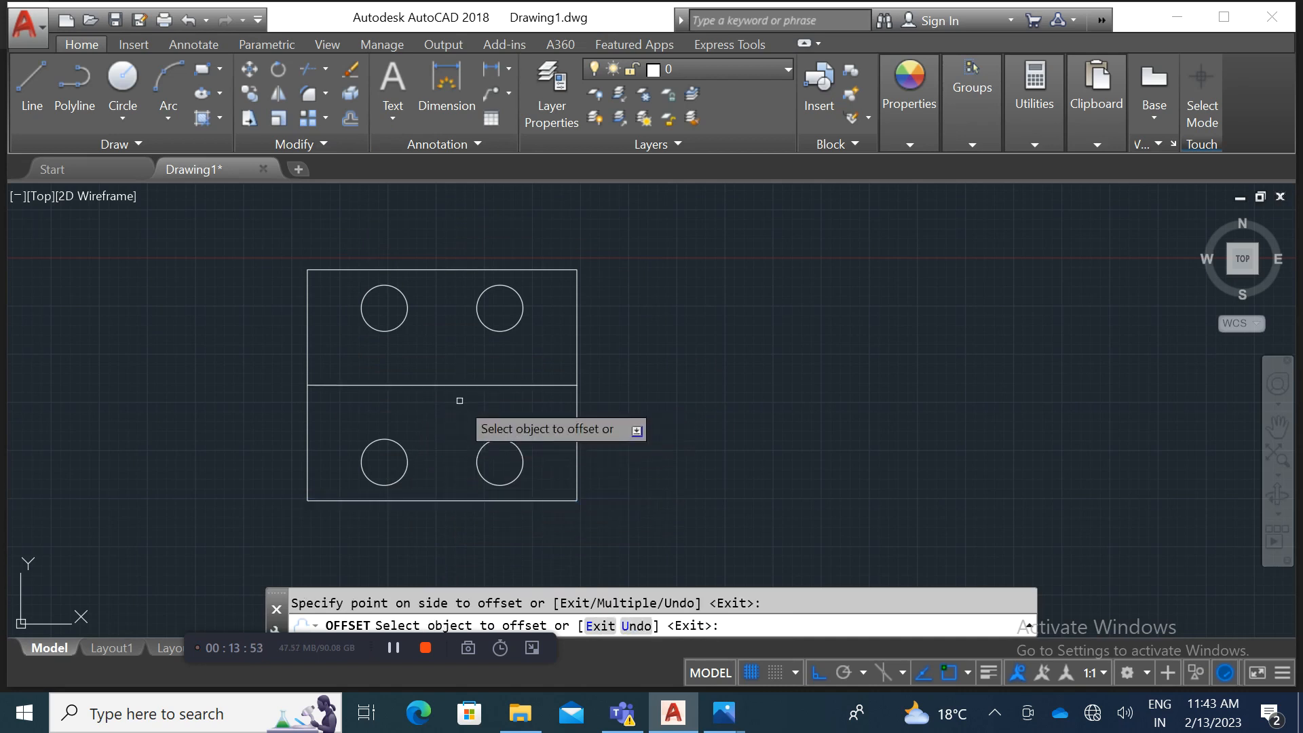
Step: Offset one of the rectangle's vertical side edges 35 units inward to make a vertical centre line
{"action": "left_click", "coordinate": [359, 125]}
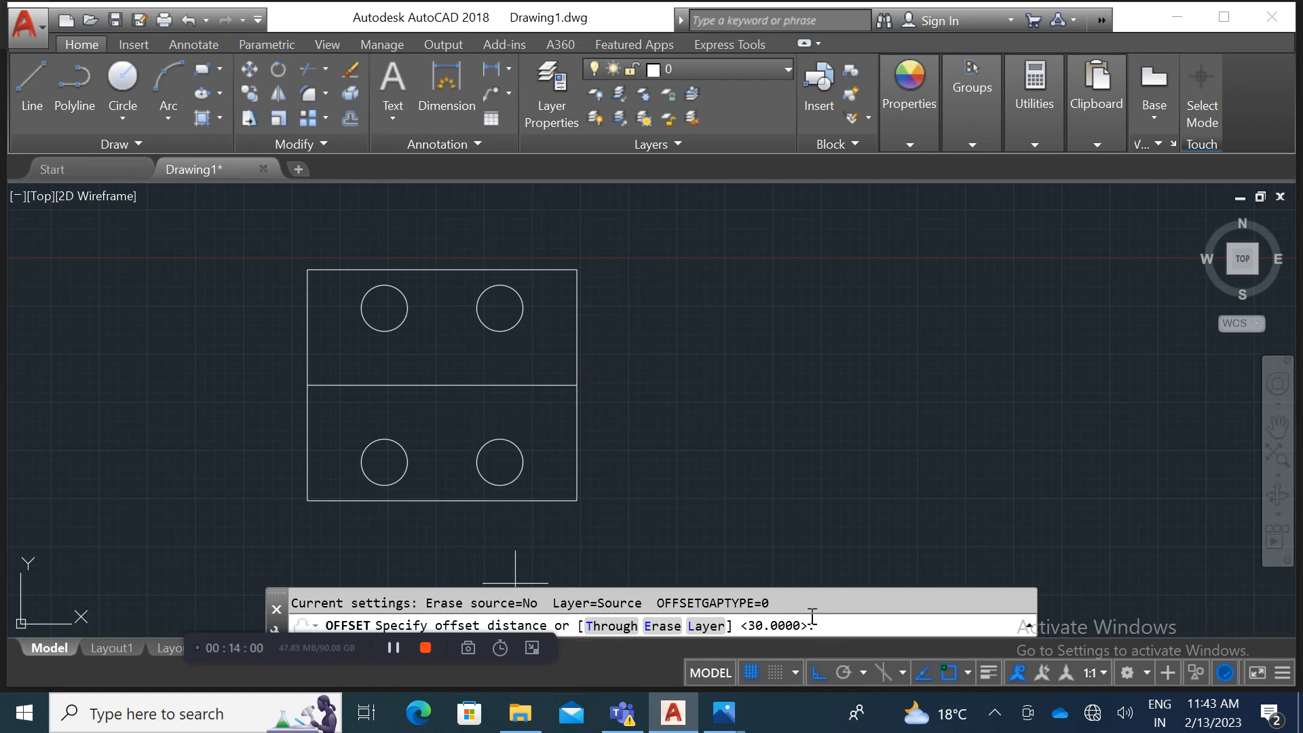
{"action": "type", "text": "35"}
{"action": "key", "text": "Return"}
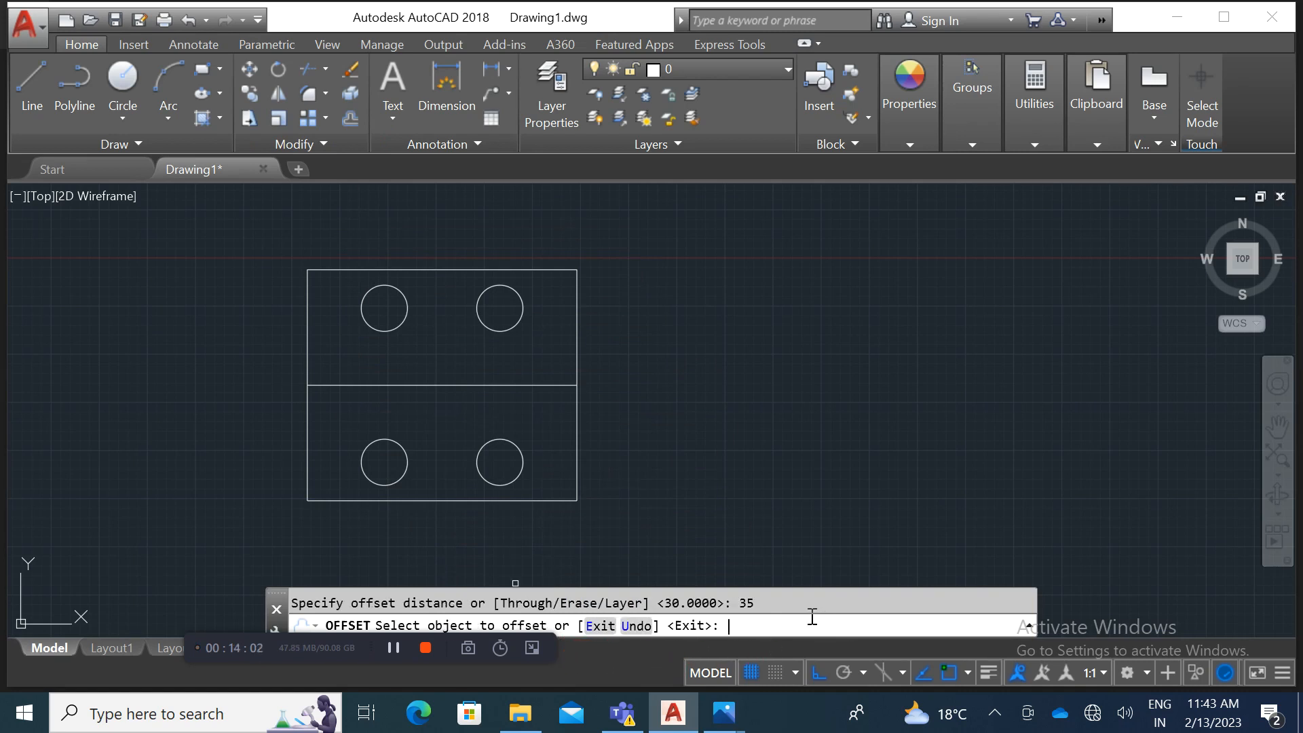
{"action": "left_click", "coordinate": [442, 417]}
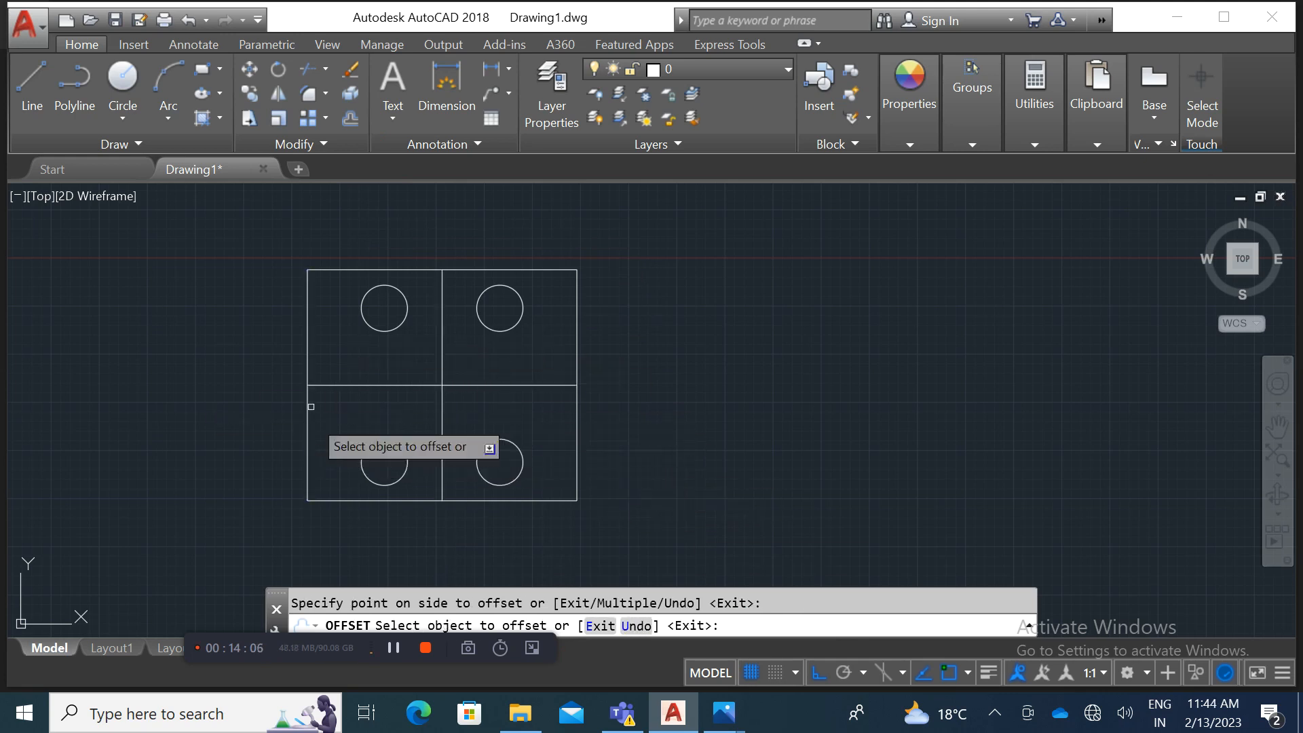
{"action": "scroll", "coordinate": [445, 412], "scroll_direction": "up", "scroll_amount": 2}
{"action": "middle_click_drag", "start_coordinate": [445, 412], "coordinate": [474, 435]}
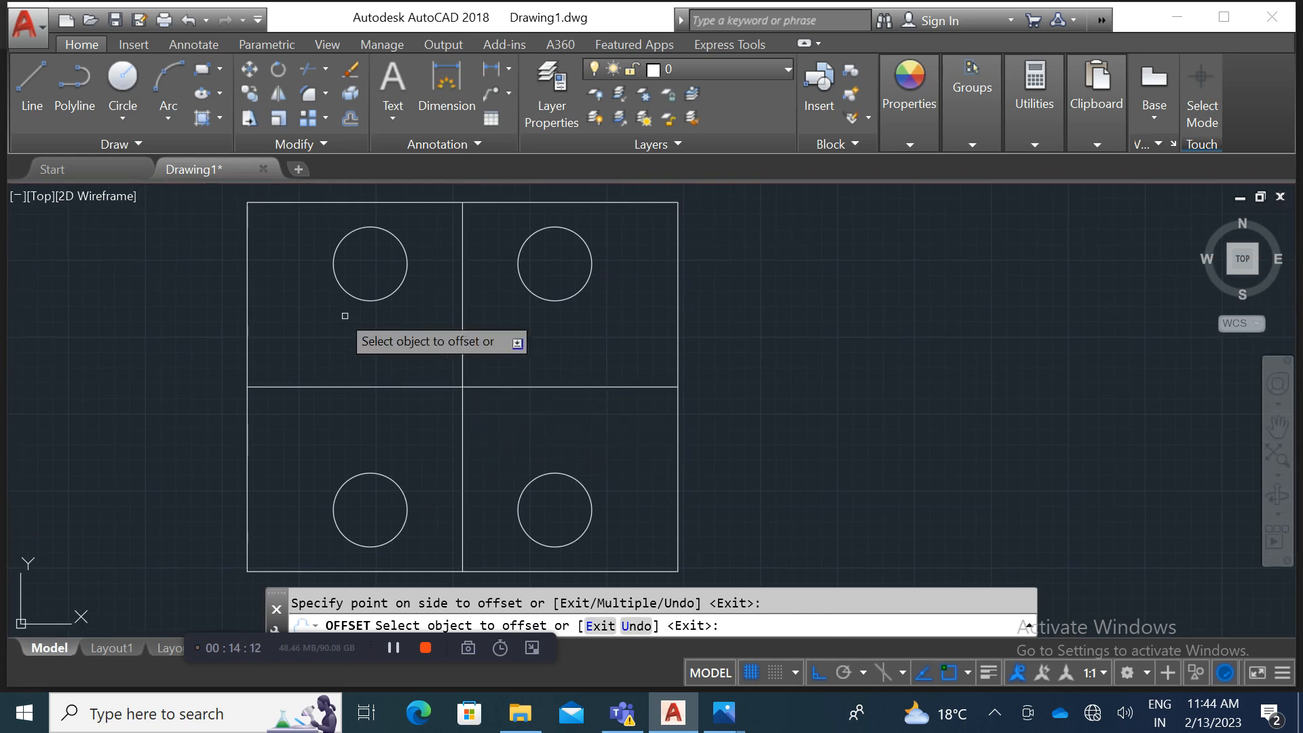
Step: Draw a circle of radius 15 centred on the intersection of the two centre lines, checking the central hole's diameter in FFF.JPG in Photos
{"action": "left_click", "coordinate": [136, 121]}
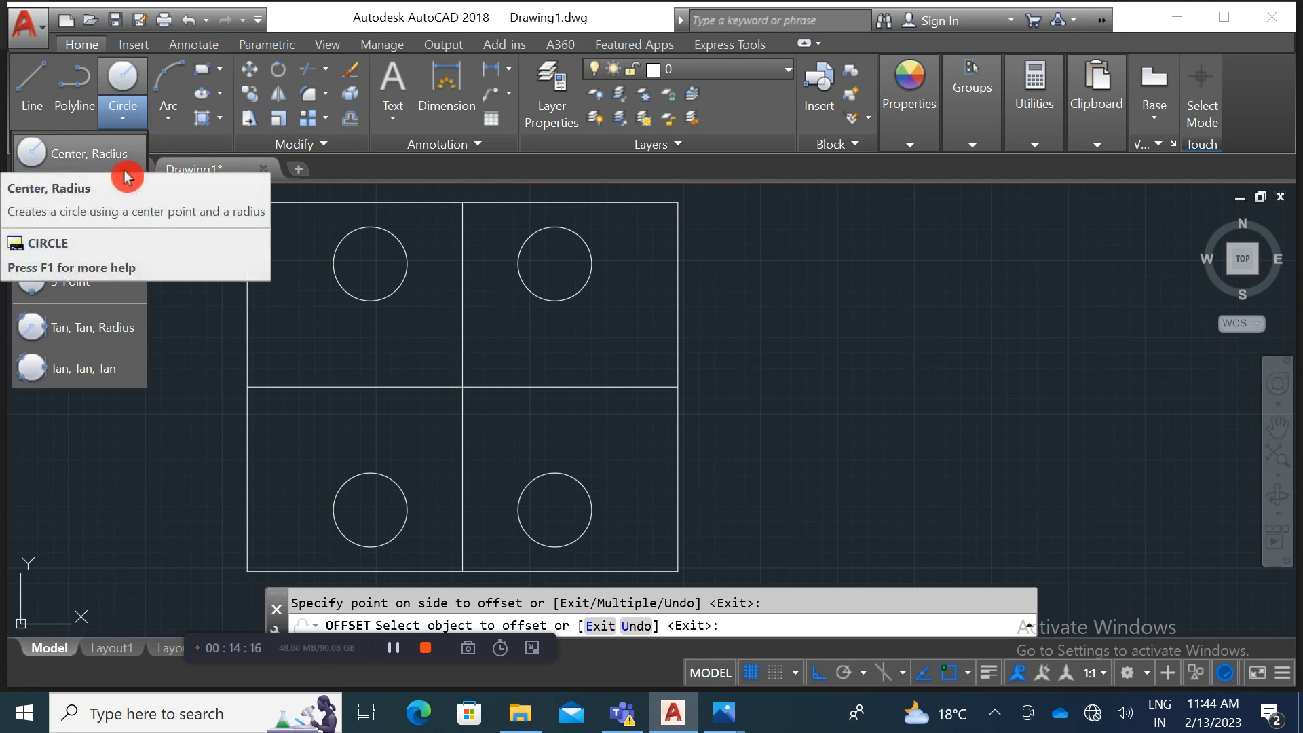
{"action": "left_click", "coordinate": [89, 154]}
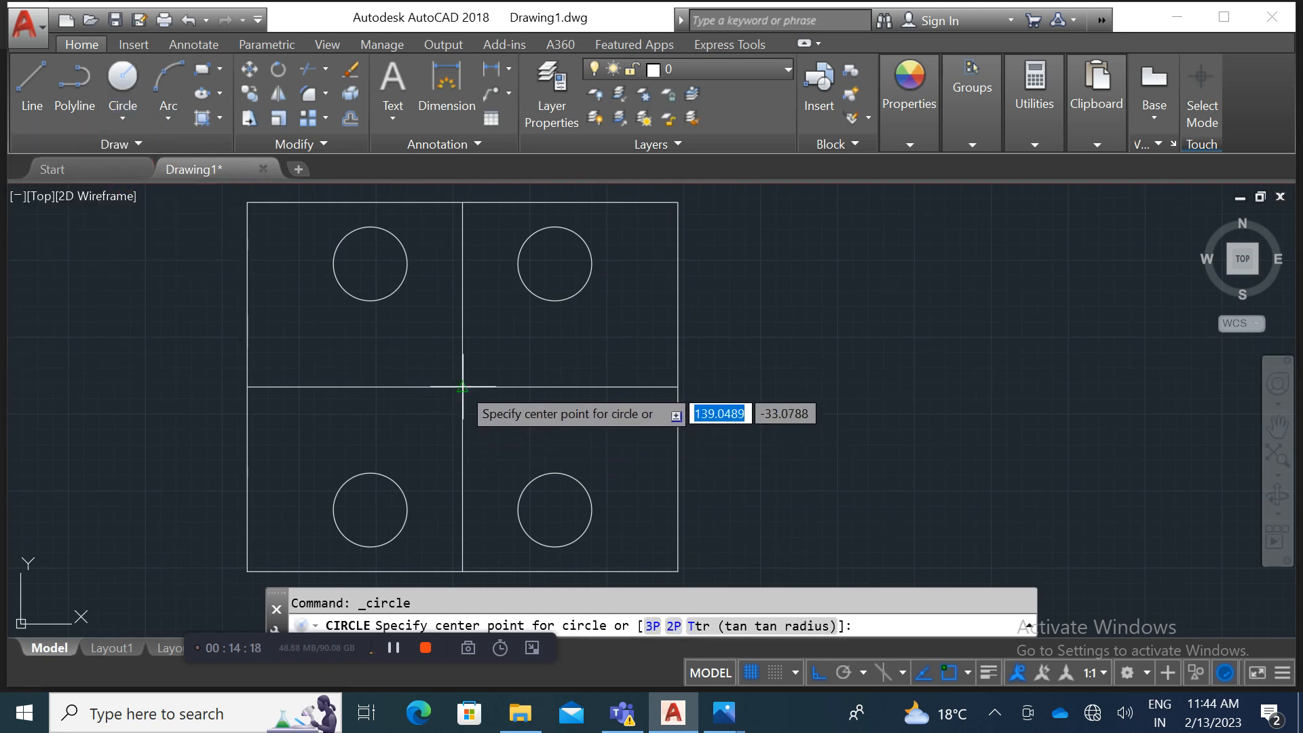
{"action": "left_click", "coordinate": [462, 386]}
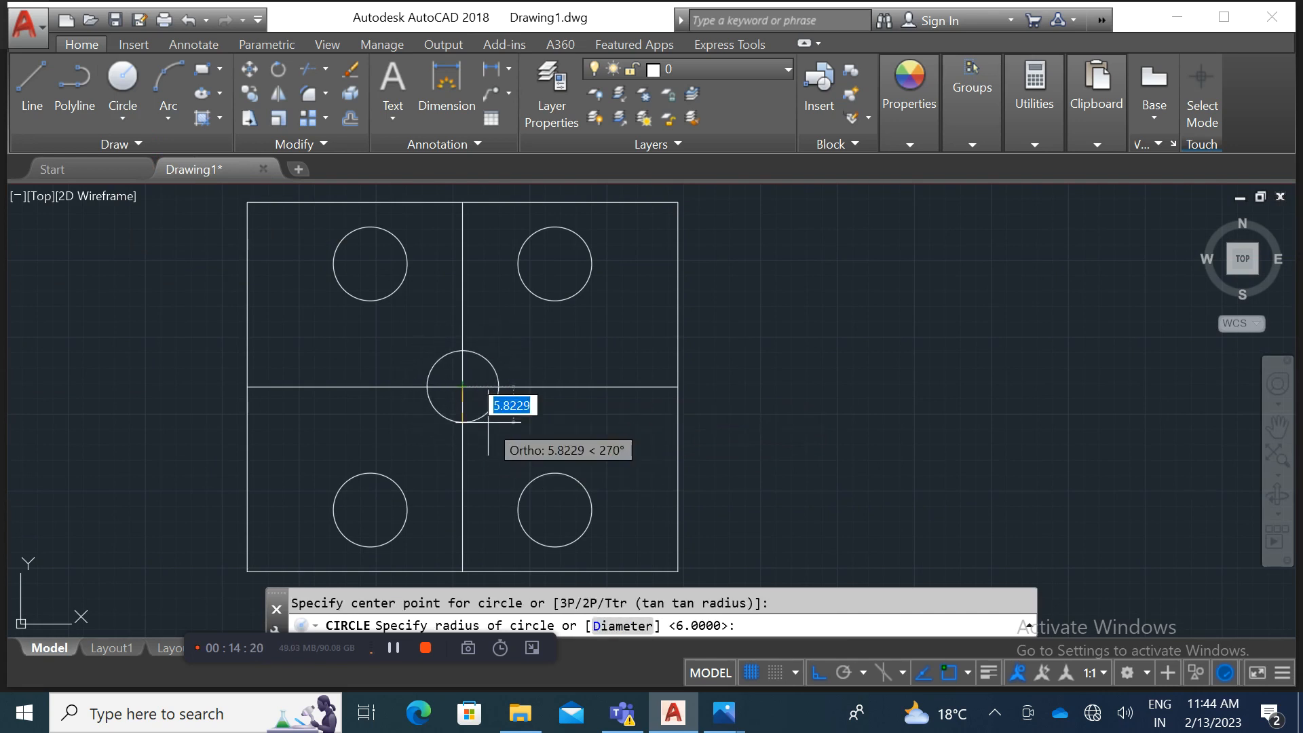
{"action": "mouse_move", "coordinate": [723, 712]}
{"action": "left_click", "coordinate": [909, 597]}
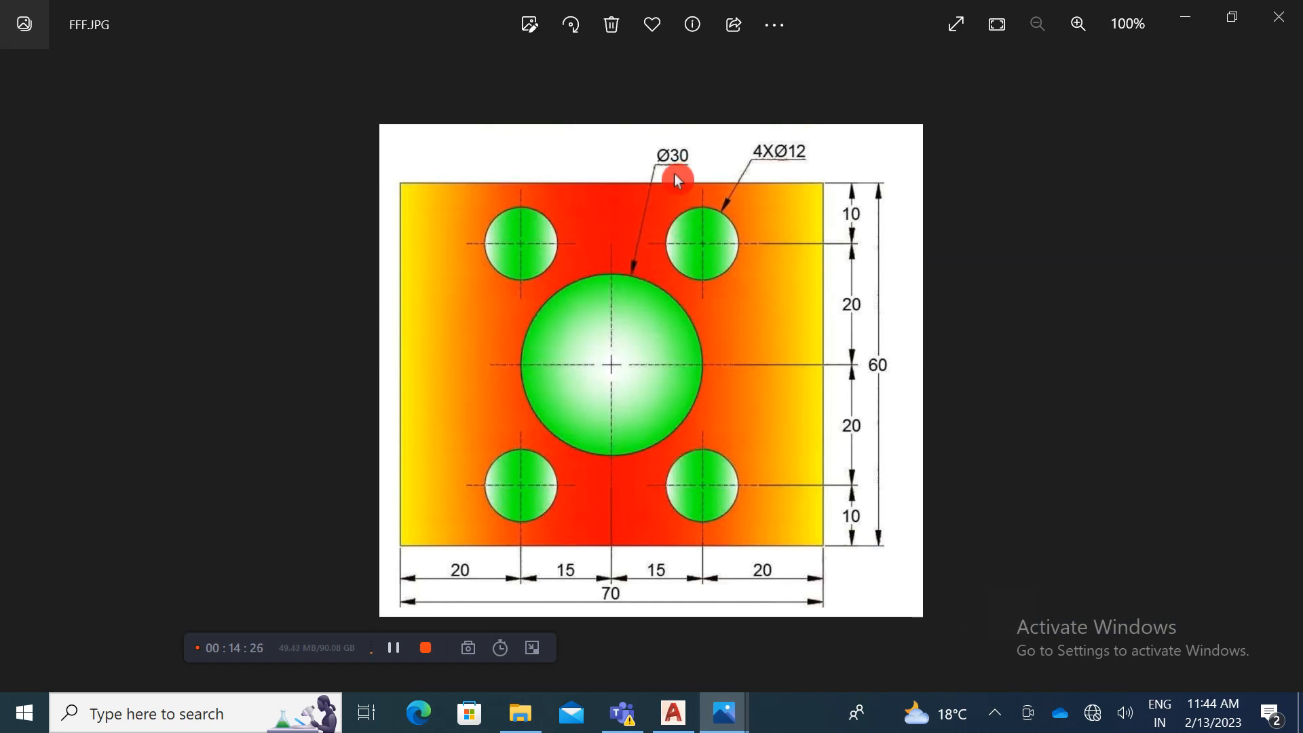
{"action": "left_click", "coordinate": [673, 712]}
{"action": "type", "text": "1"}
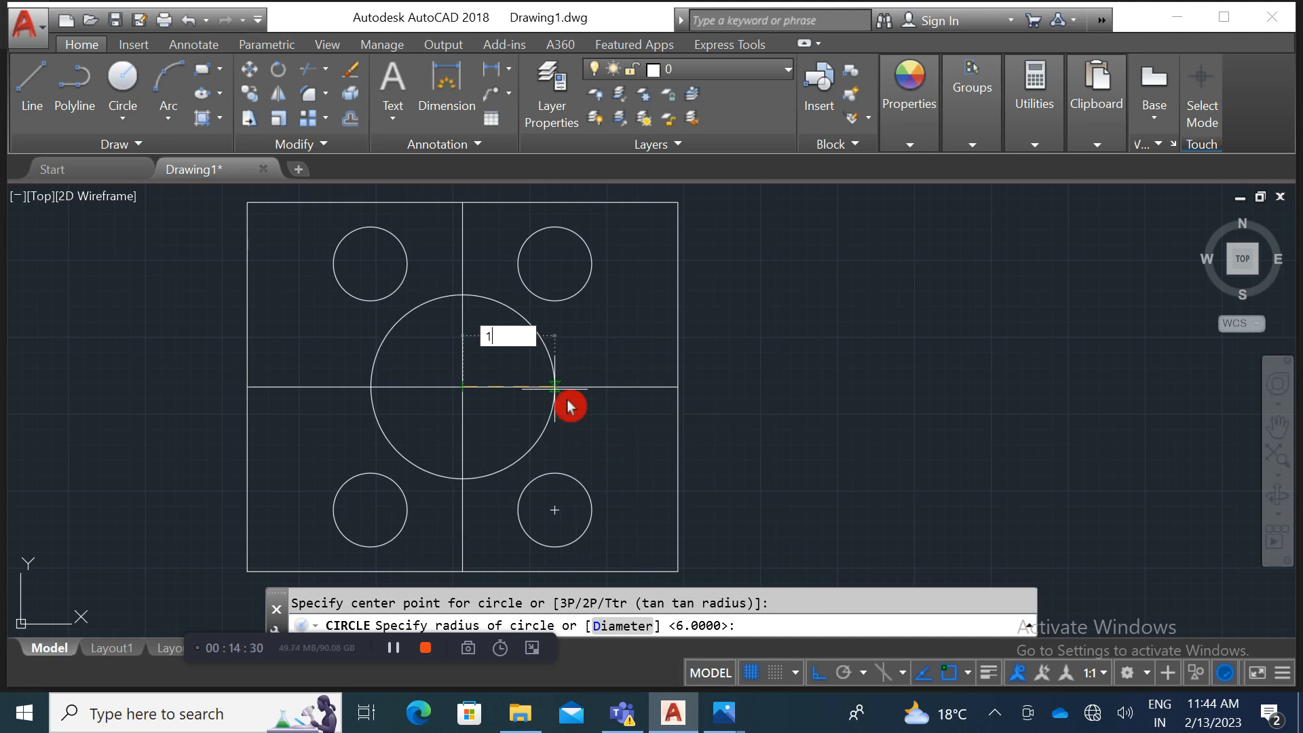
{"action": "type", "text": "5"}
{"action": "key", "text": "Return"}
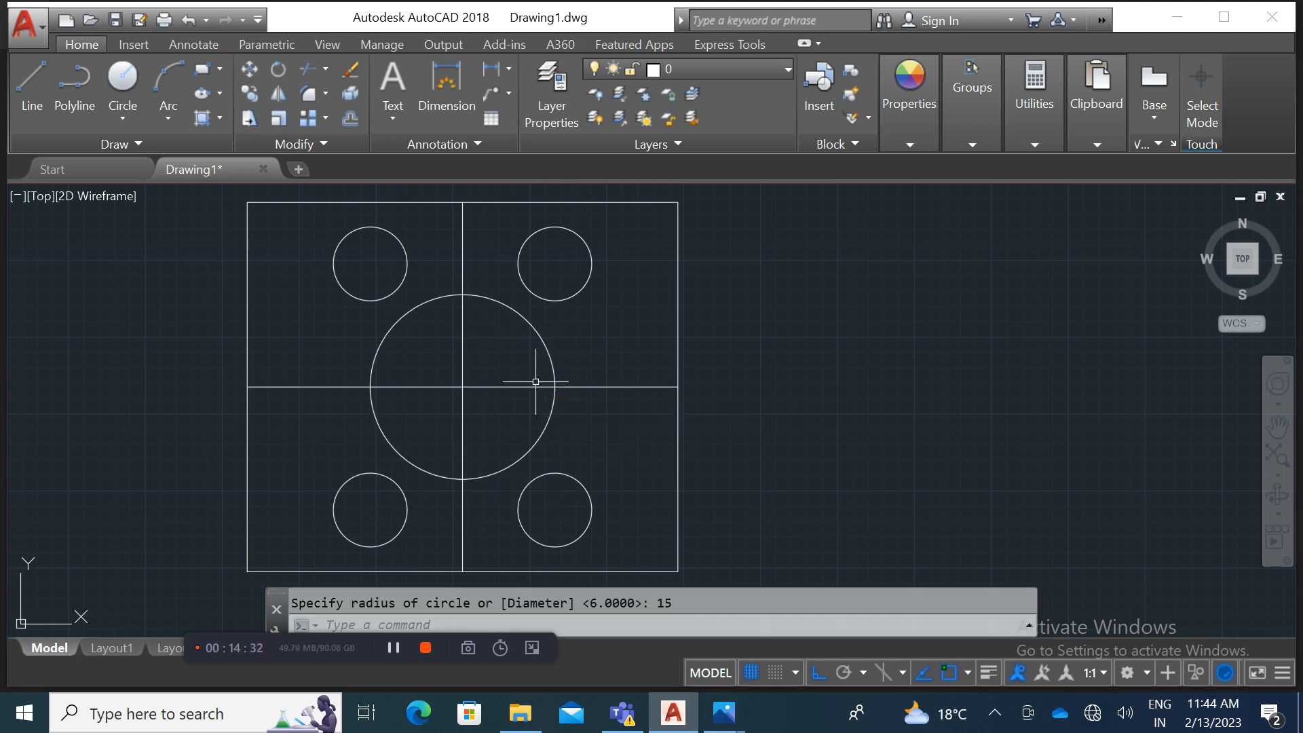
Step: Select the horizontal and vertical centre lines that cross inside the central circle
{"action": "left_click", "coordinate": [494, 421]}
{"action": "left_click", "coordinate": [437, 354]}
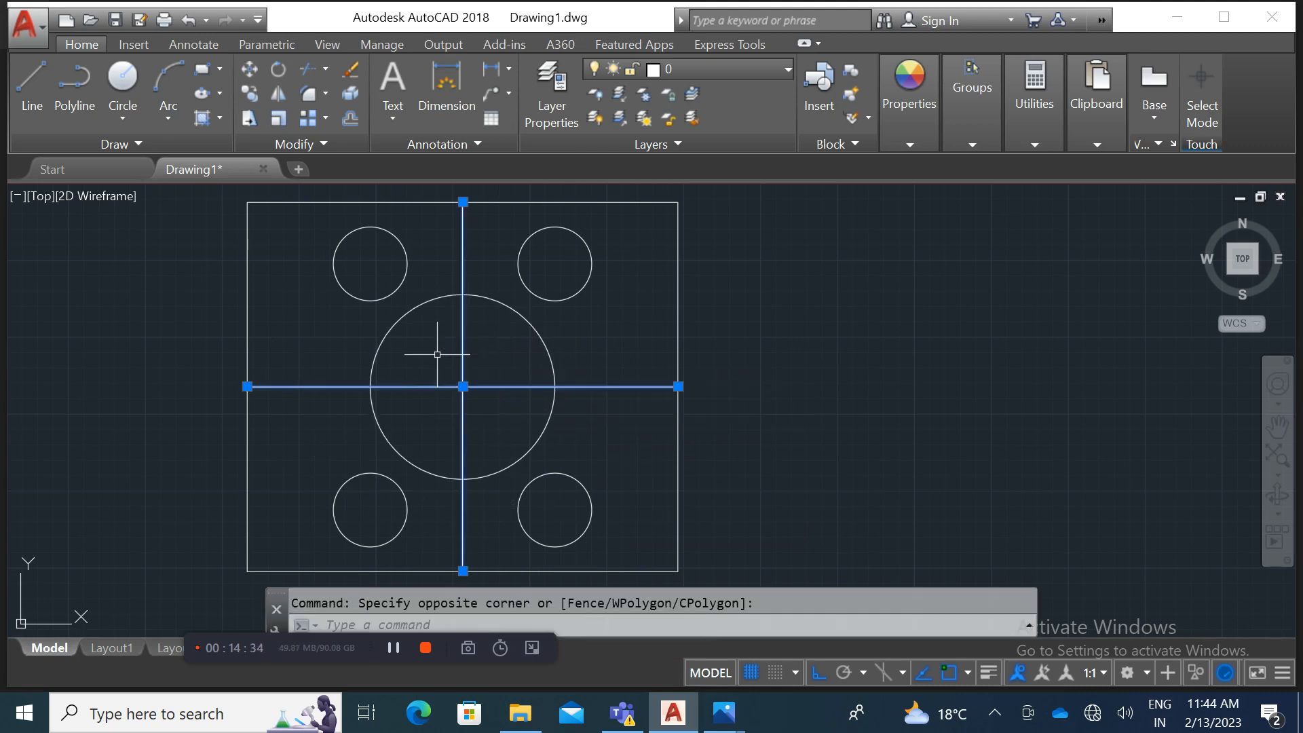